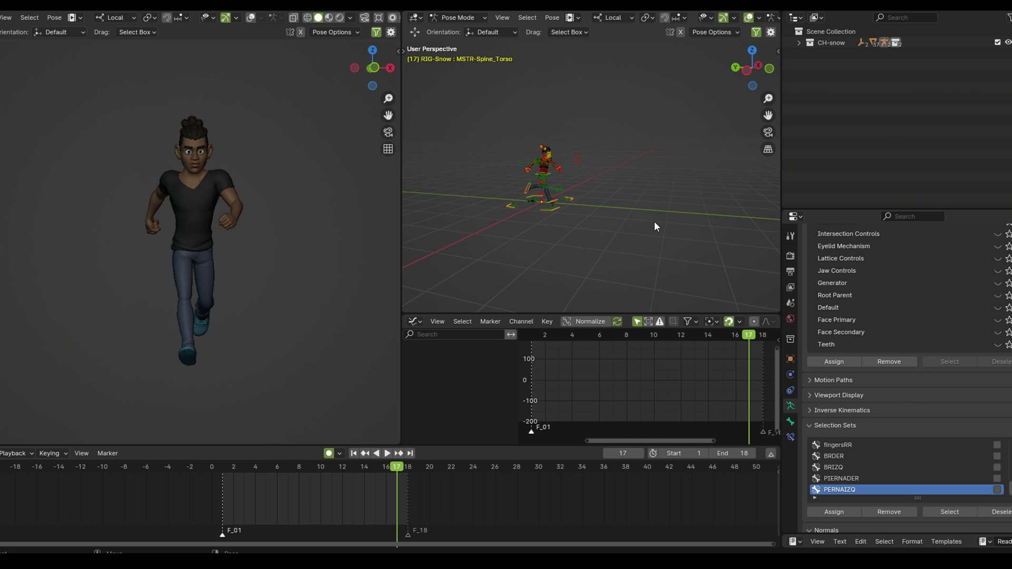
Step: Open the Animation Layers addon's Blender Market product page and scroll through it
scroll(416, 493, up, 2)
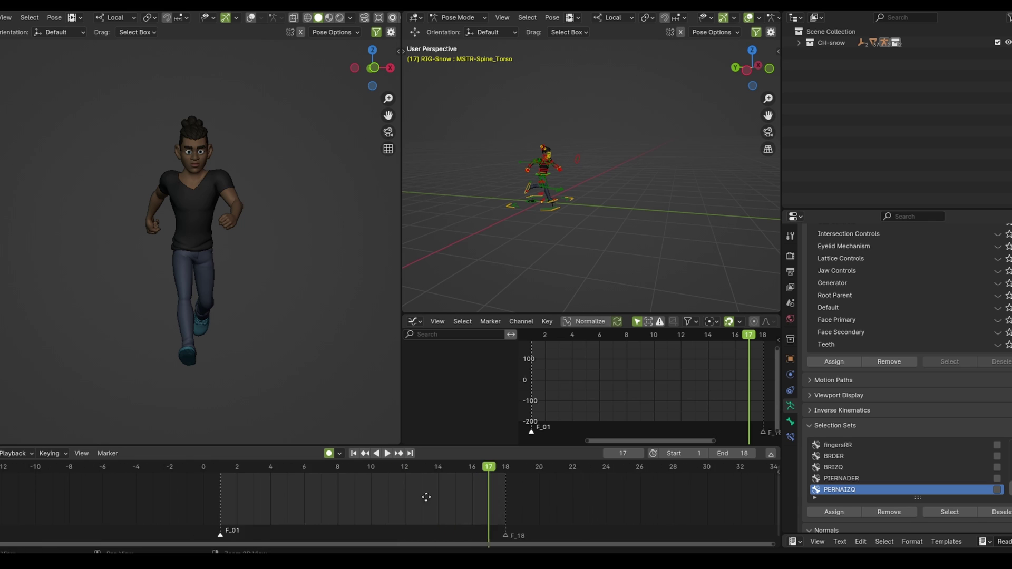
scroll(369, 494, up, 1)
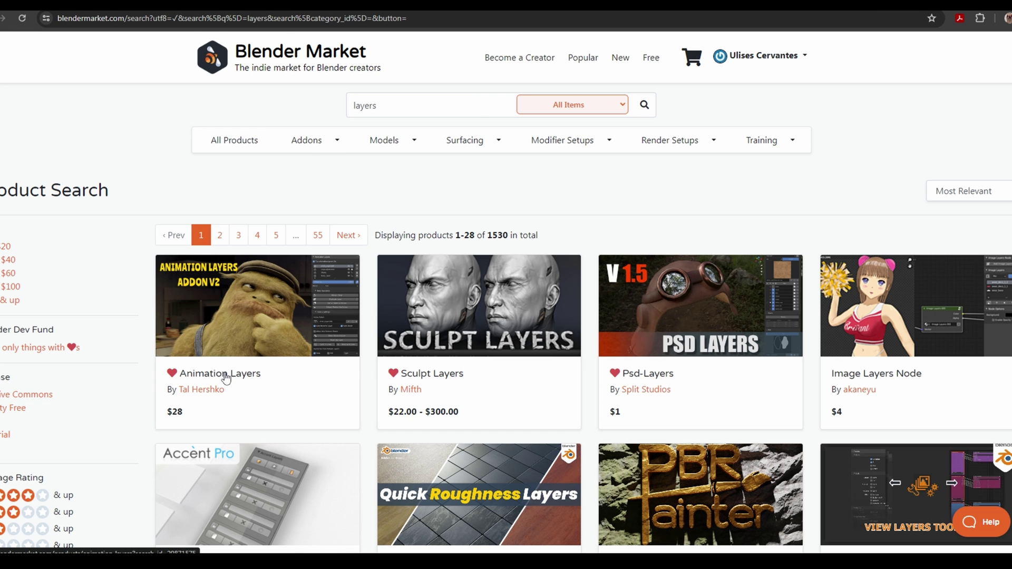
click(226, 376)
scroll(648, 129, down, 2)
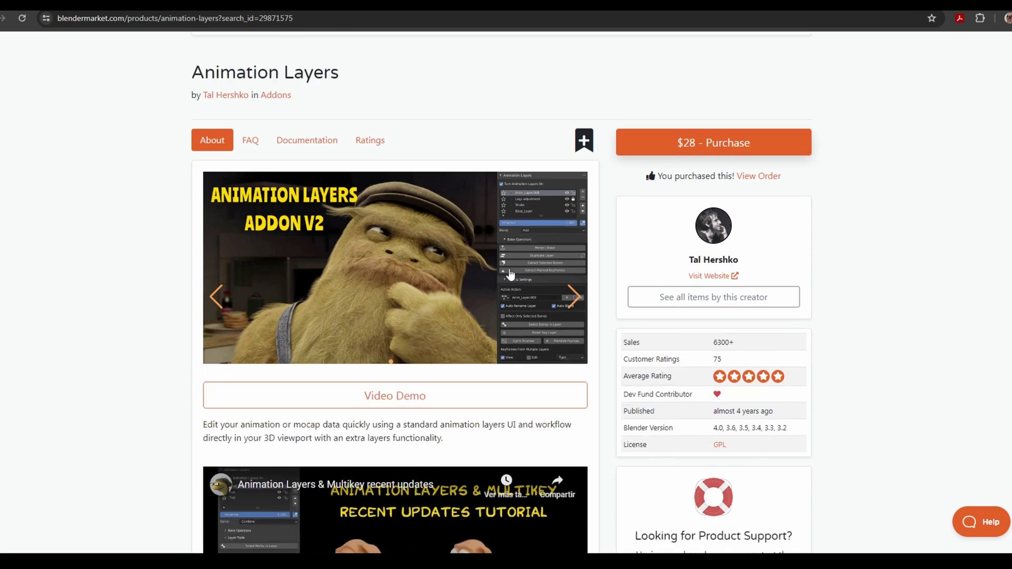
scroll(508, 267, down, 2)
scroll(484, 266, up, 2)
scroll(474, 268, down, 2)
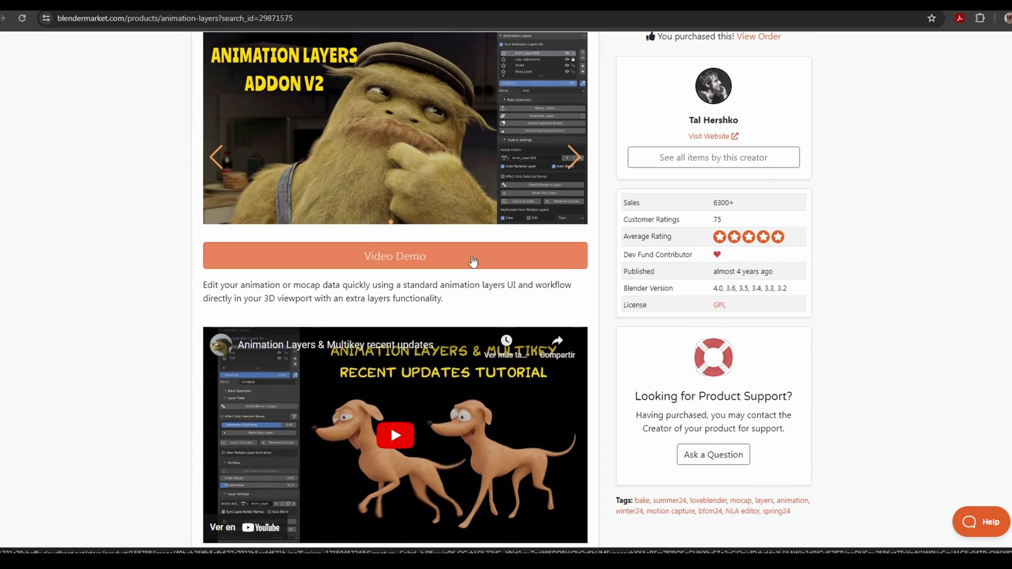
scroll(458, 279, down, 2)
scroll(445, 293, up, 3)
scroll(450, 296, up, 1)
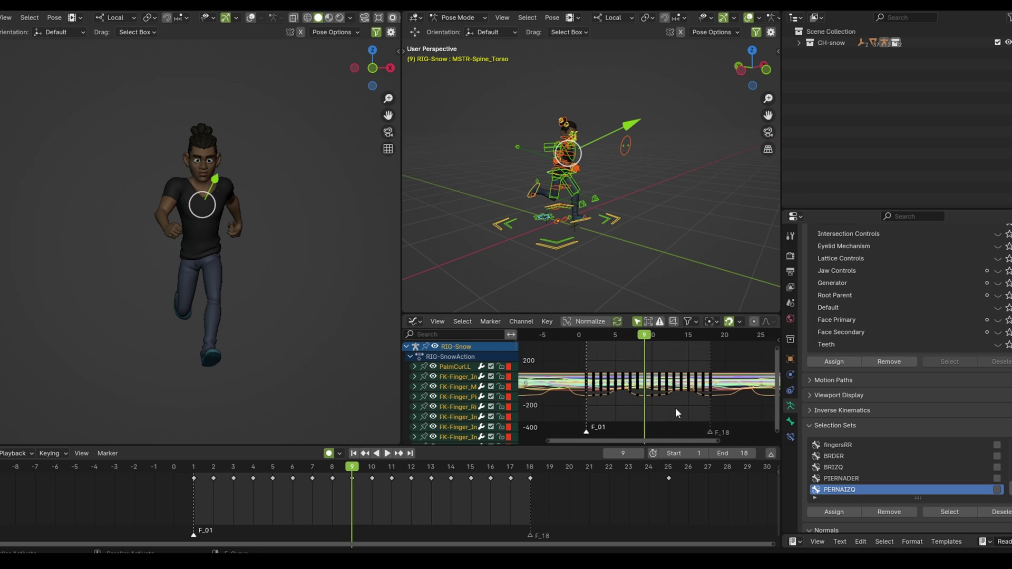
Step: Clear cyclic extrapolation from all the run cycle's curves and check the pose at frame 25
key(a)
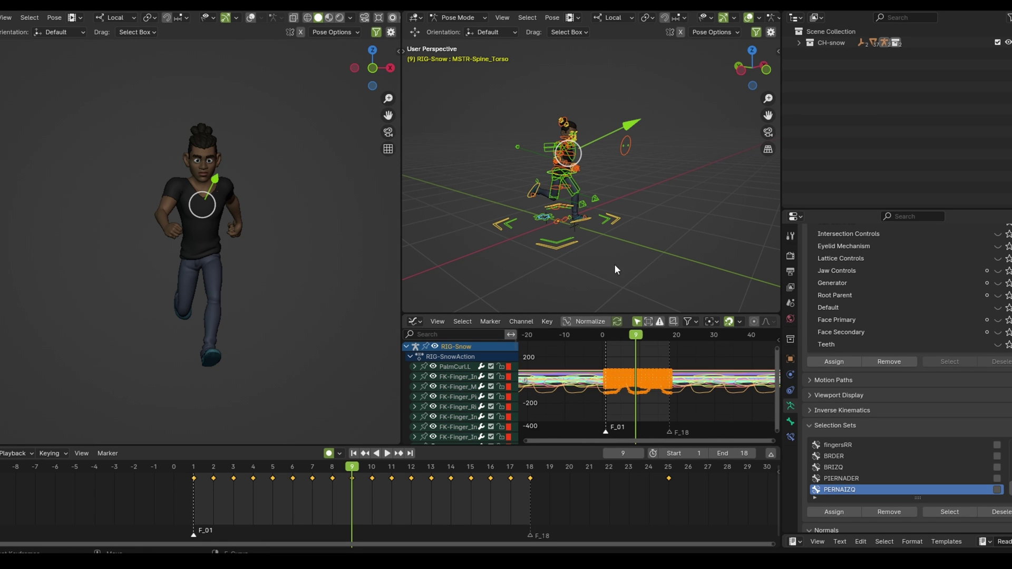
click(514, 322)
mouse_move(552, 124)
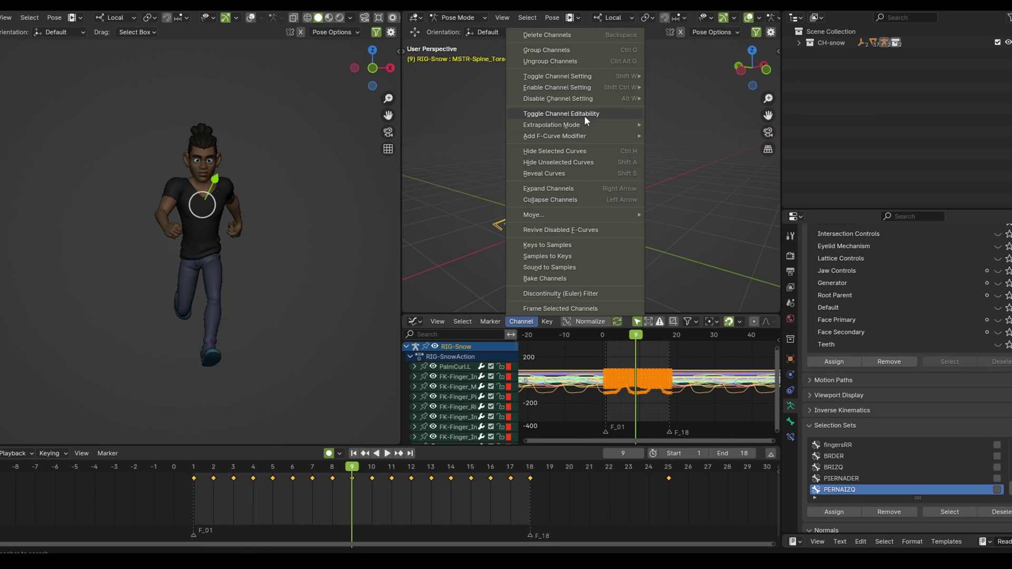
click(690, 162)
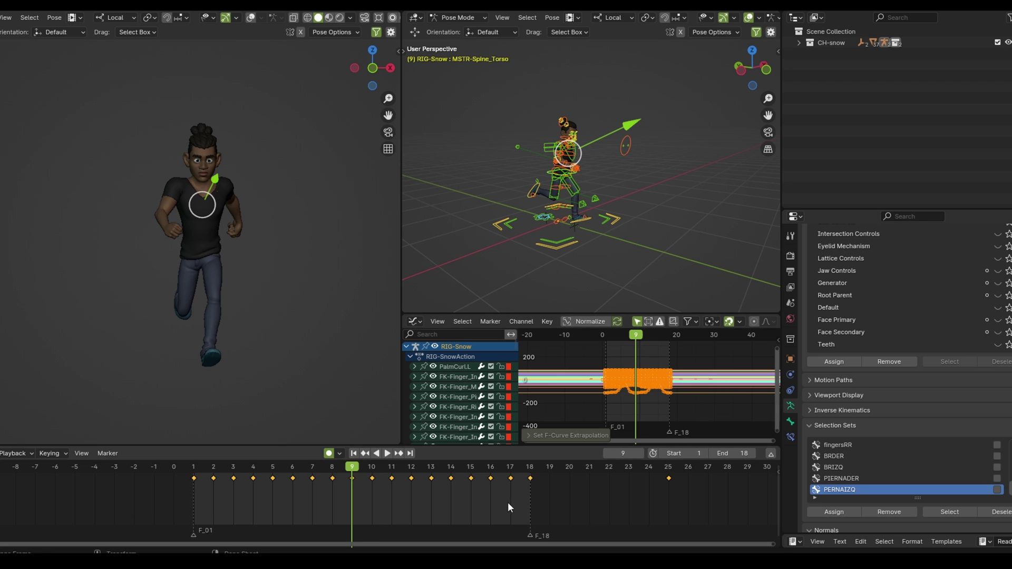
scroll(596, 475, down, 2)
click(596, 476)
scroll(262, 472, down, 2)
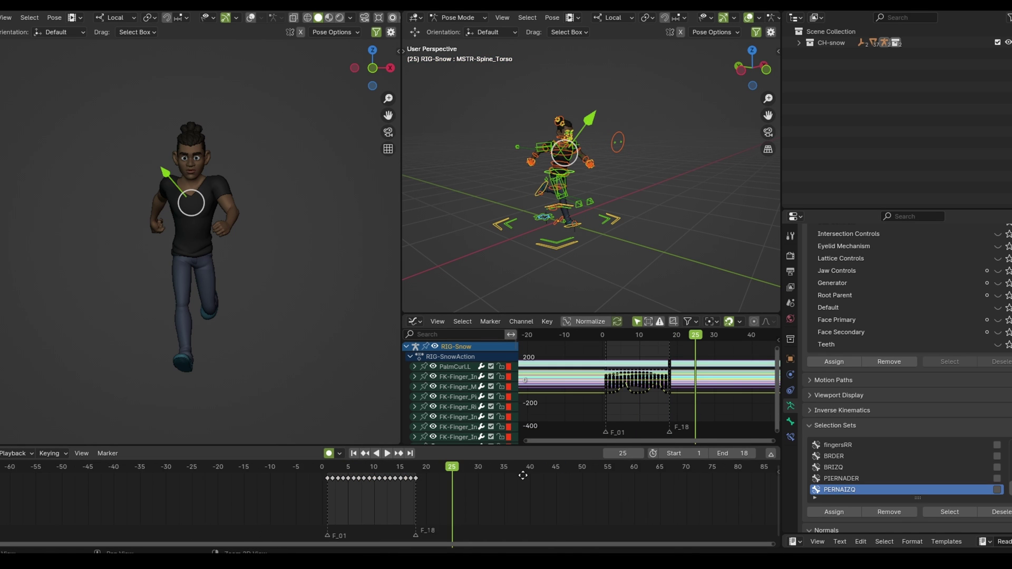
key(shift+Left)
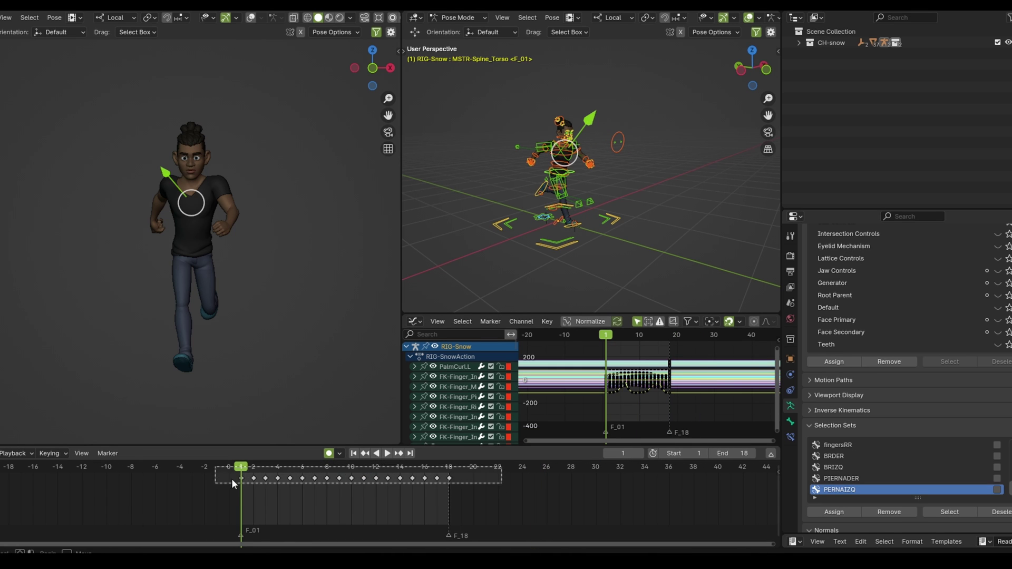
Step: Duplicate the run cycle's keyframes and slide the copies so they end at frame 52
key(a)
key(shift+d)
scroll(441, 517, up, 2)
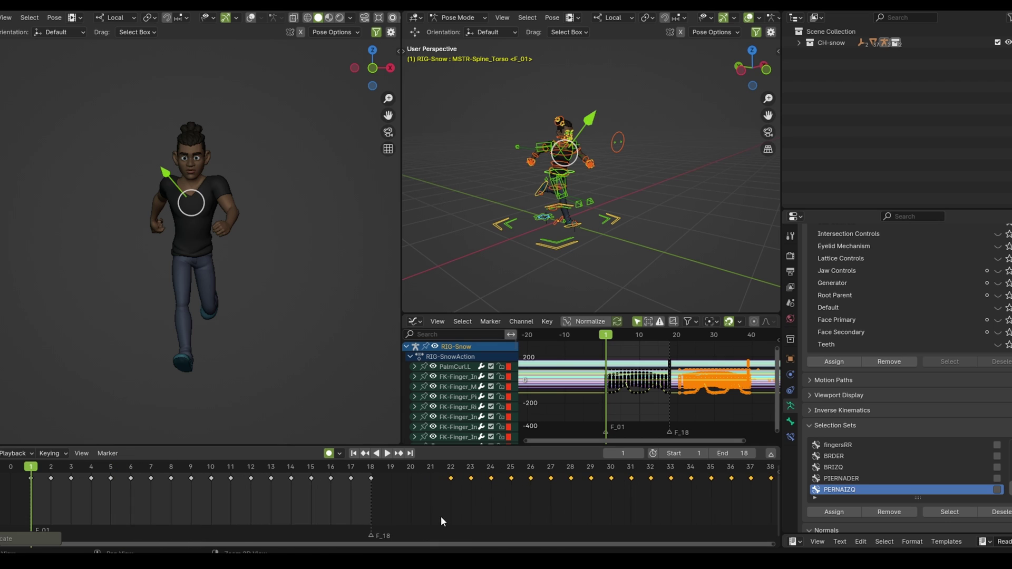
click(370, 514)
scroll(399, 517, down, 2)
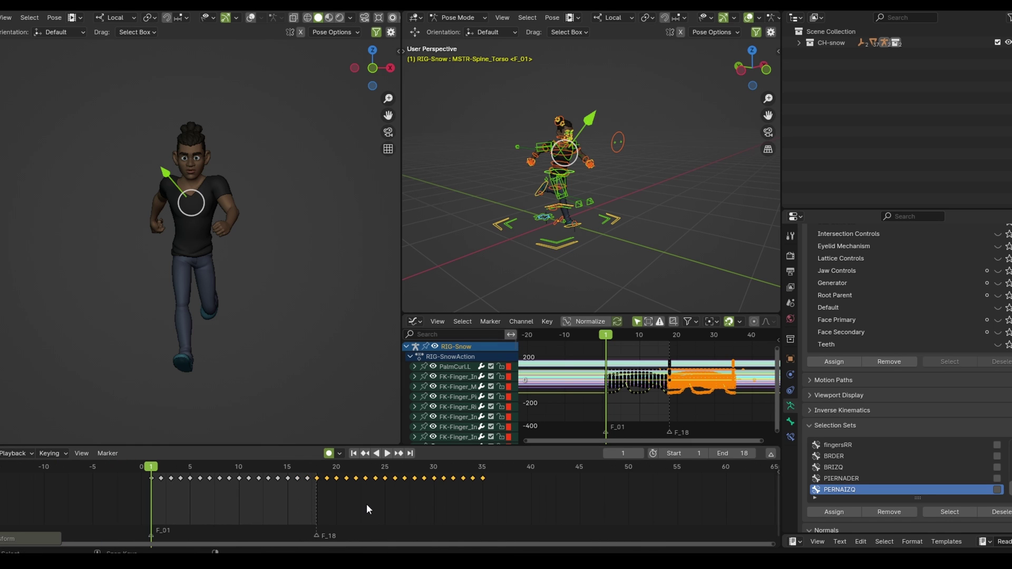
key(shift+d)
click(470, 520)
scroll(470, 520, up, 2)
key(g)
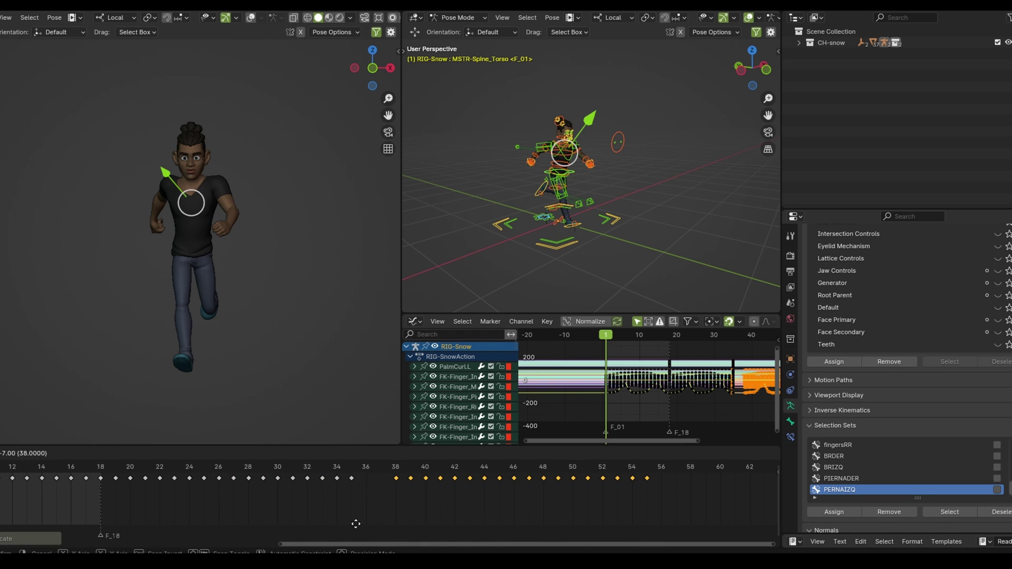
click(330, 526)
scroll(527, 499, down, 4)
Step: Play back the extended 1–52 cycle, enlarging the character preview and shrinking the graph editor
key(space)
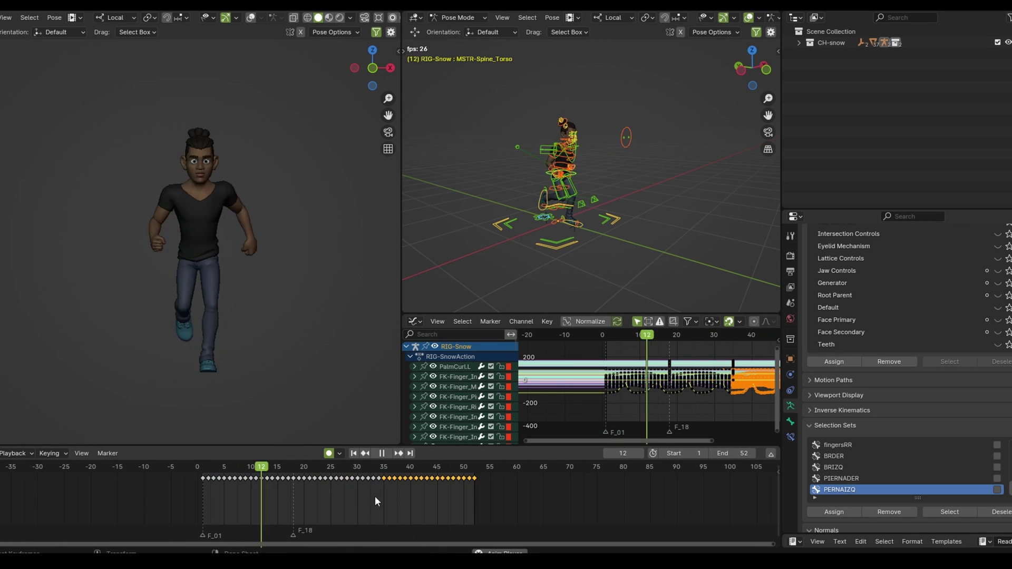
key(space)
click(291, 537)
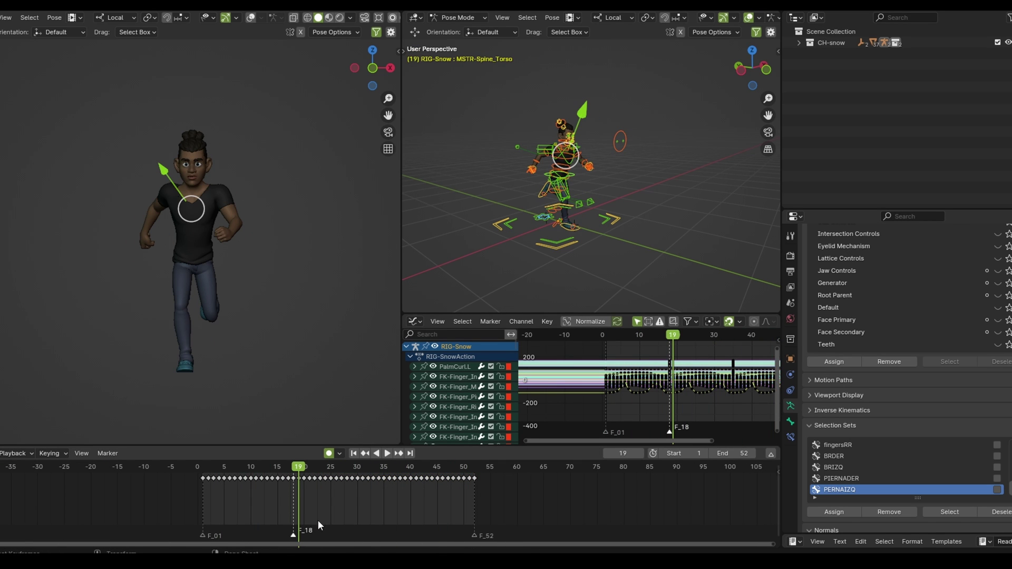
key(space)
scroll(315, 518, up, 1)
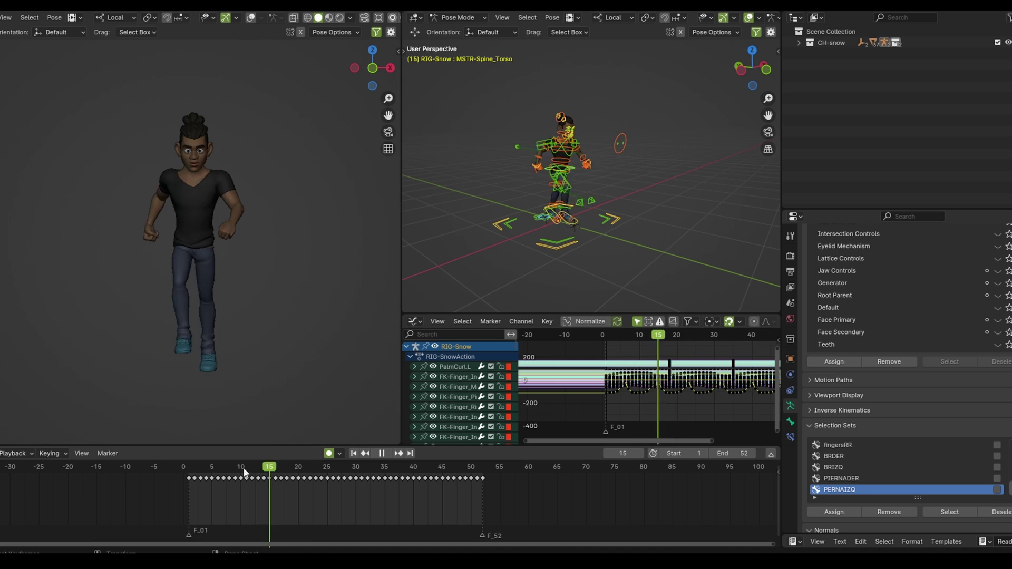
ctrl+scroll(244, 467, up, 2)
drag(495, 314, 496, 433)
drag(402, 259, 454, 258)
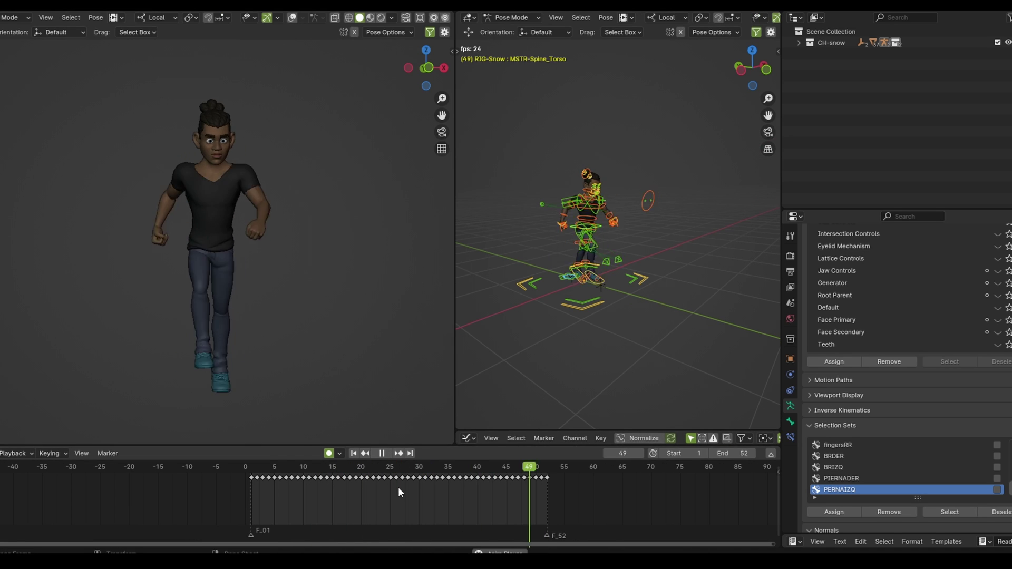
key(Escape)
scroll(551, 526, up, 1)
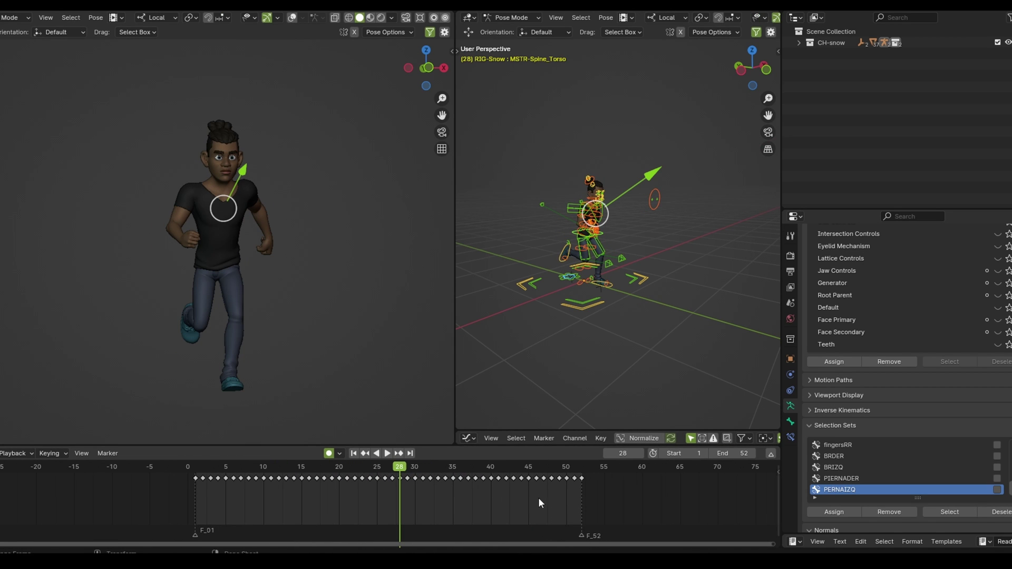
click(580, 467)
key(space)
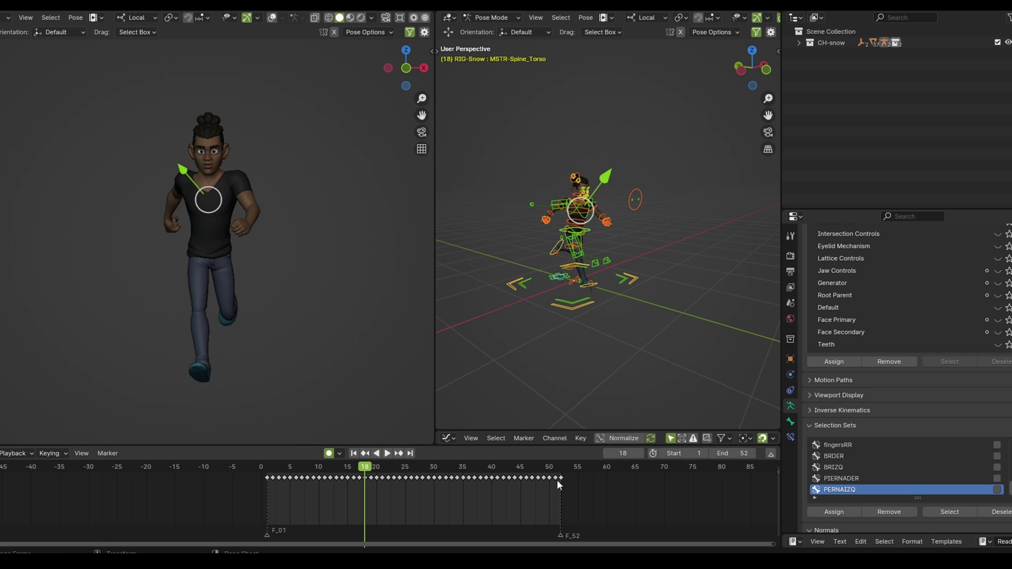
click(564, 467)
key(space)
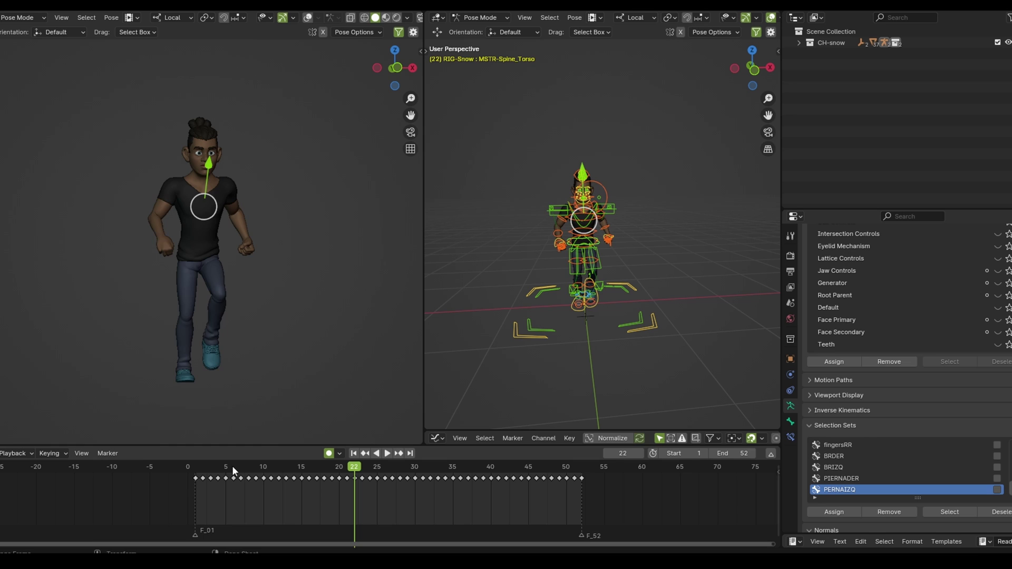
click(249, 469)
key(space)
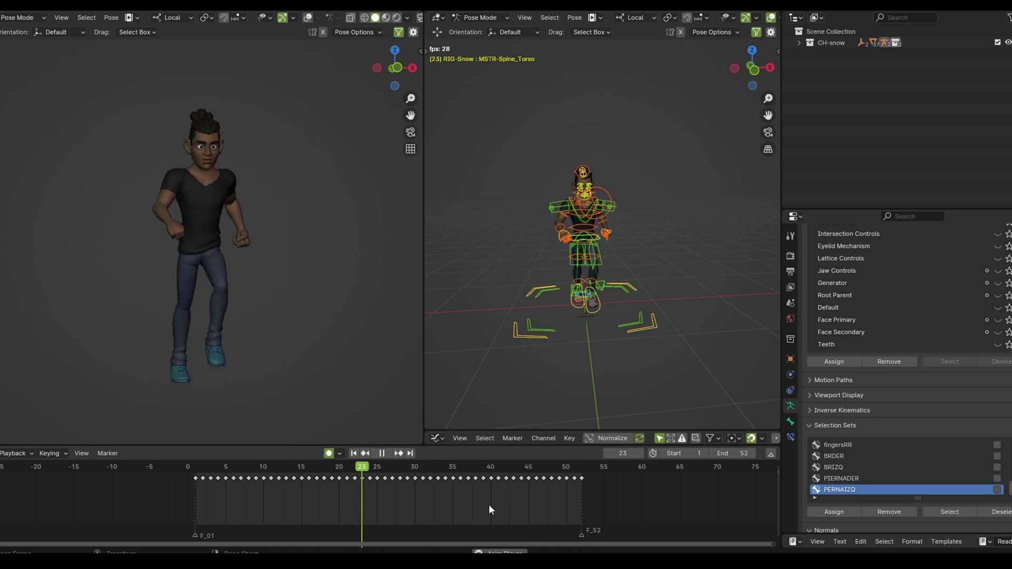
key(space)
scroll(452, 496, up, 2)
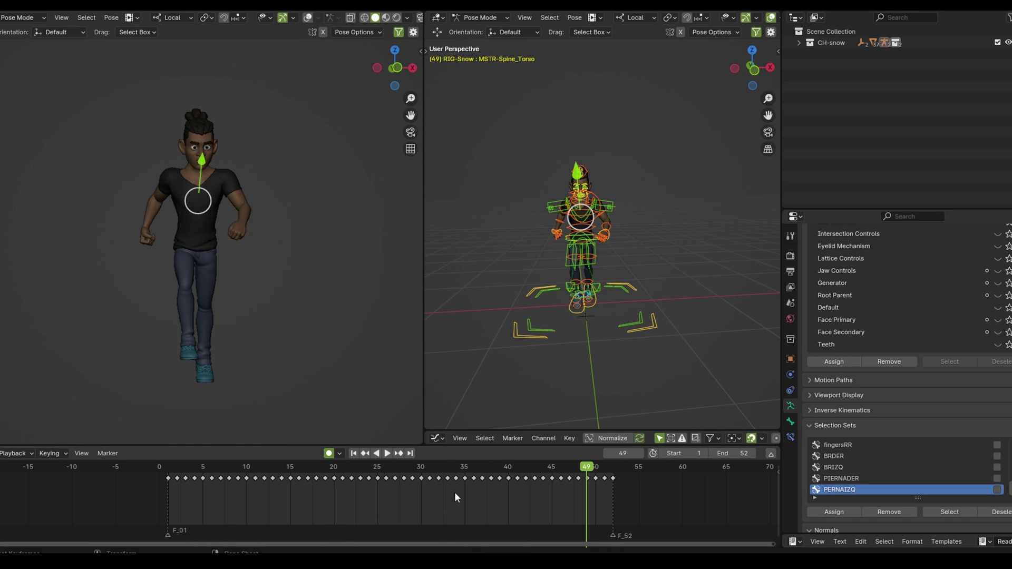
click(339, 466)
key(space)
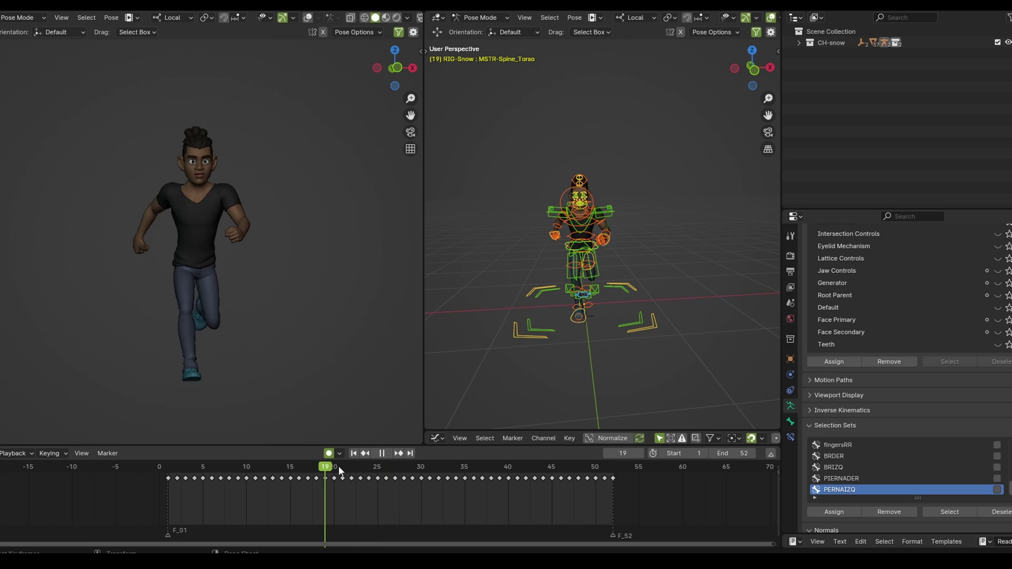
key(space)
scroll(629, 280, up, 4)
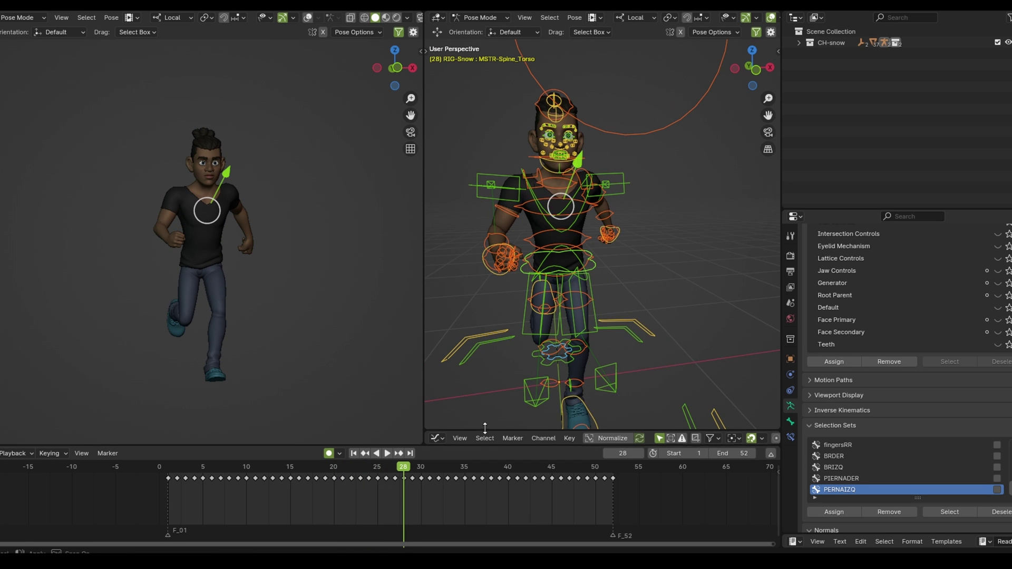
Step: Rotate the FK-Neck bone and key its pose at frame 30
drag(582, 431, 585, 305)
drag(424, 237, 354, 237)
click(696, 223)
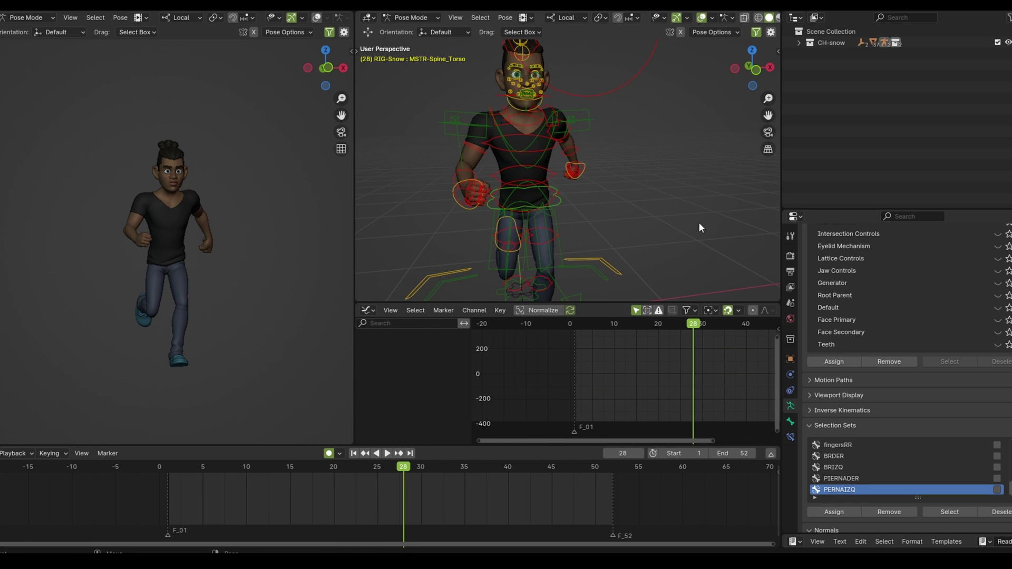
scroll(581, 171, up, 3)
scroll(539, 185, up, 2)
click(539, 189)
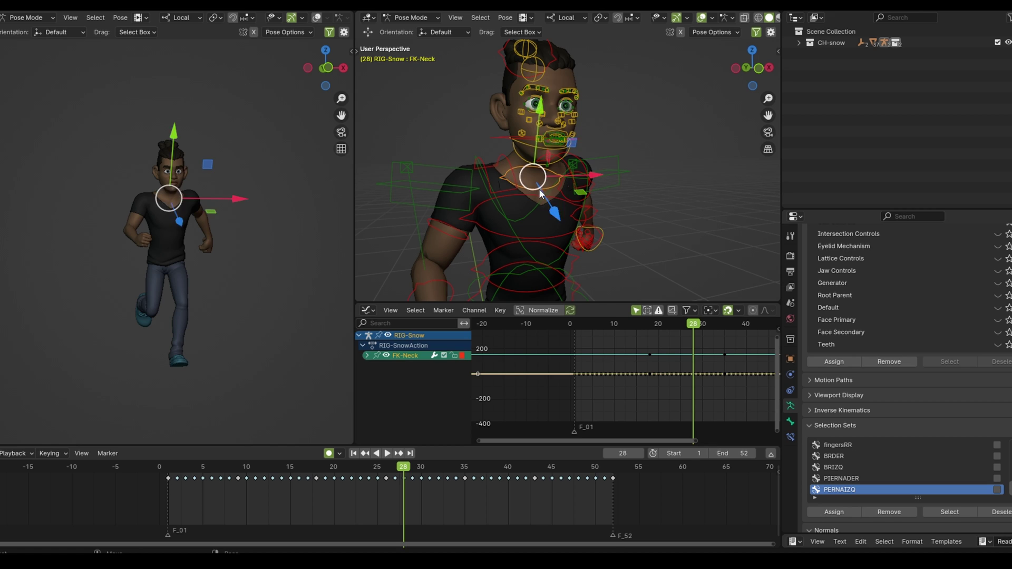
drag(406, 478, 421, 478)
key(r)
key(r)
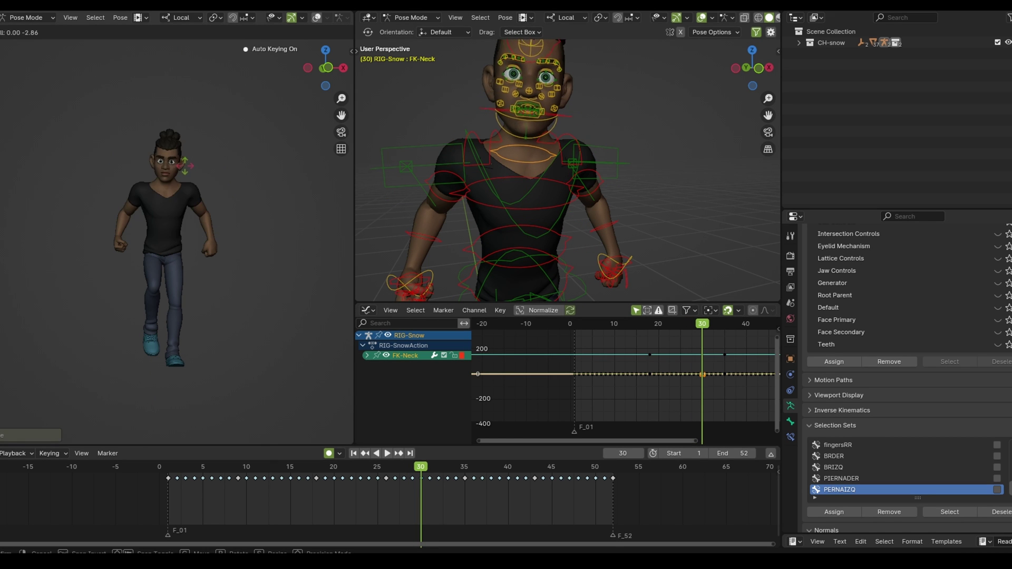
key(Return)
Step: Rotate the FK-Head bone and key its pose at frame 30
mouse_move(555, 134)
middle_down()
mouse_move(595, 167)
mouse_move(517, 170)
mouse_move(580, 179)
middle_up()
click(541, 180)
key(r)
key(r)
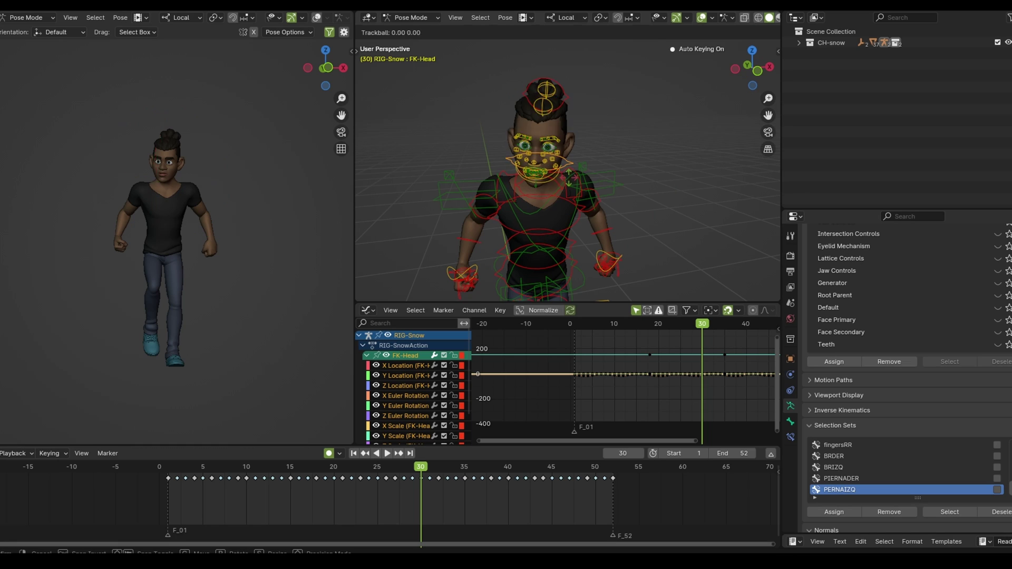
key(Return)
key(Home)
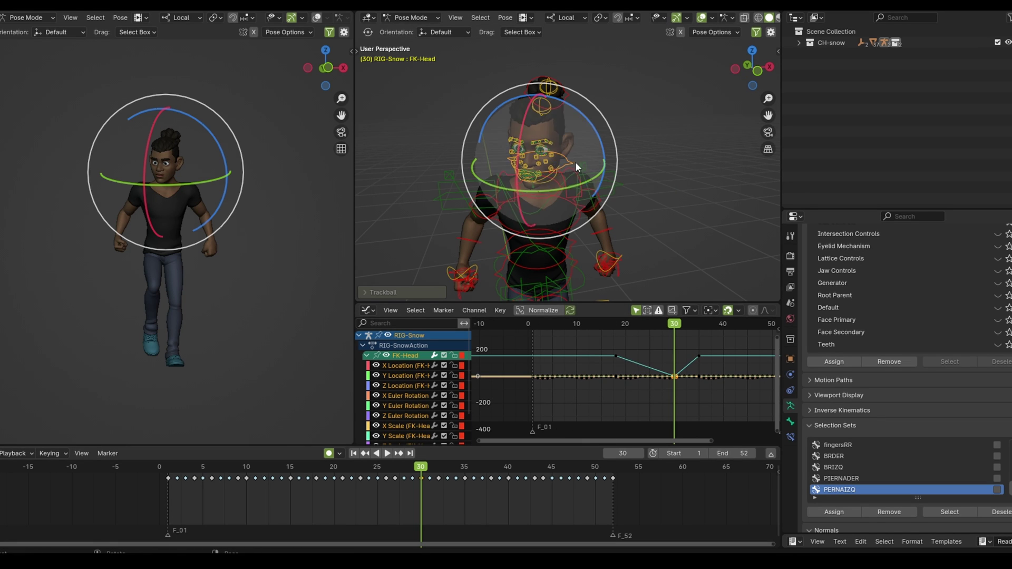
Step: Delete the neck's keyframes around frames 34–41 in the Graph Editor
click(618, 250)
click(606, 168)
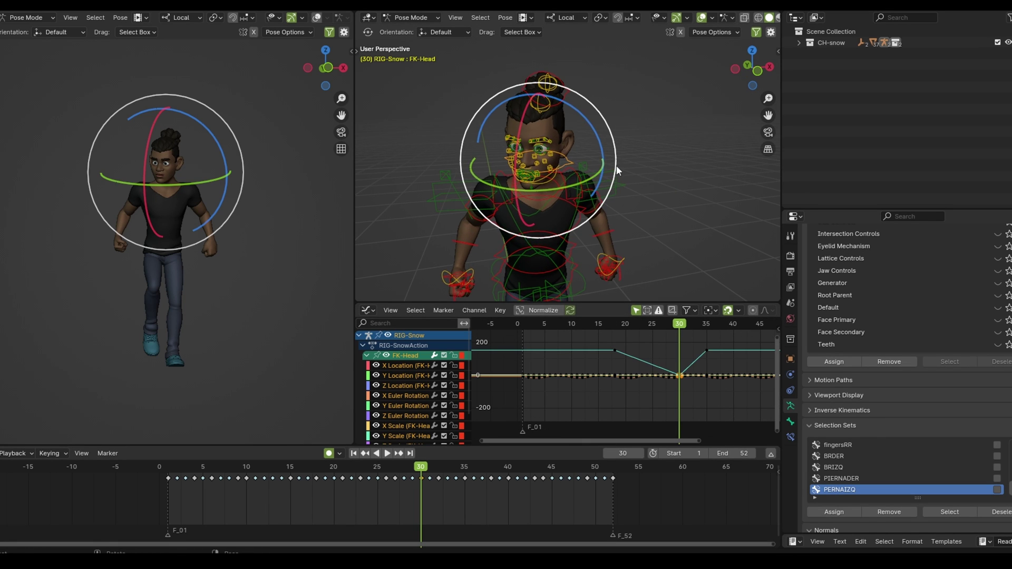
scroll(682, 404, up, 3)
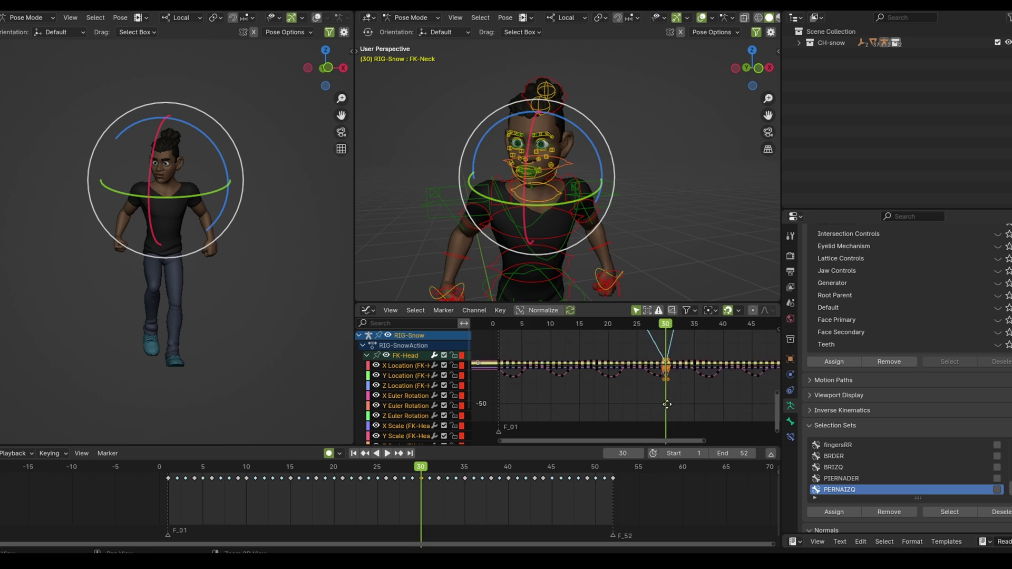
key(Right)
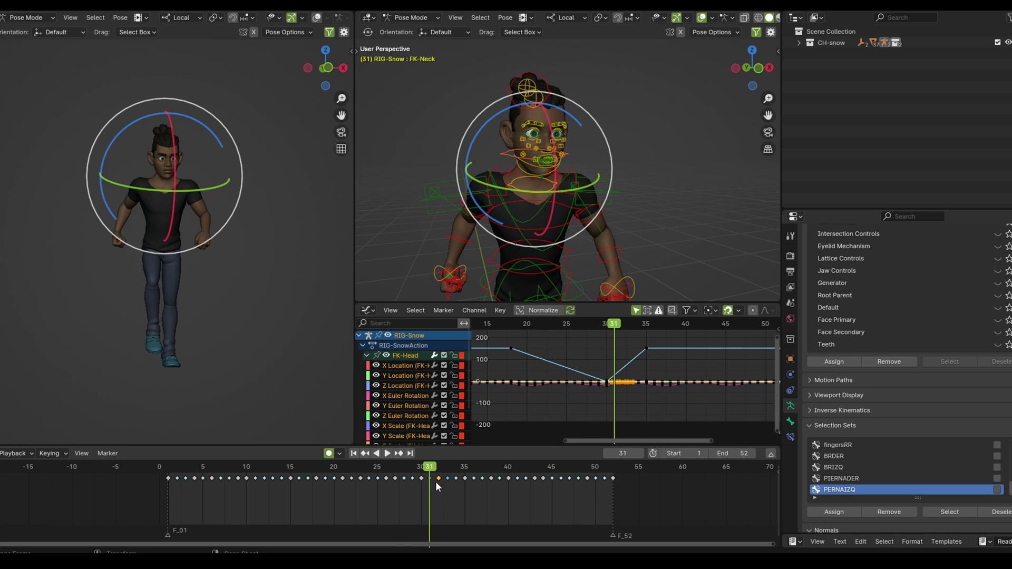
mouse_move(439, 465)
mouse_down()
mouse_move(406, 465)
mouse_move(520, 496)
mouse_up()
key(Delete)
Step: Rotate the neck on the Y axis at frame 38 to key it, then frame its curve
key(space)
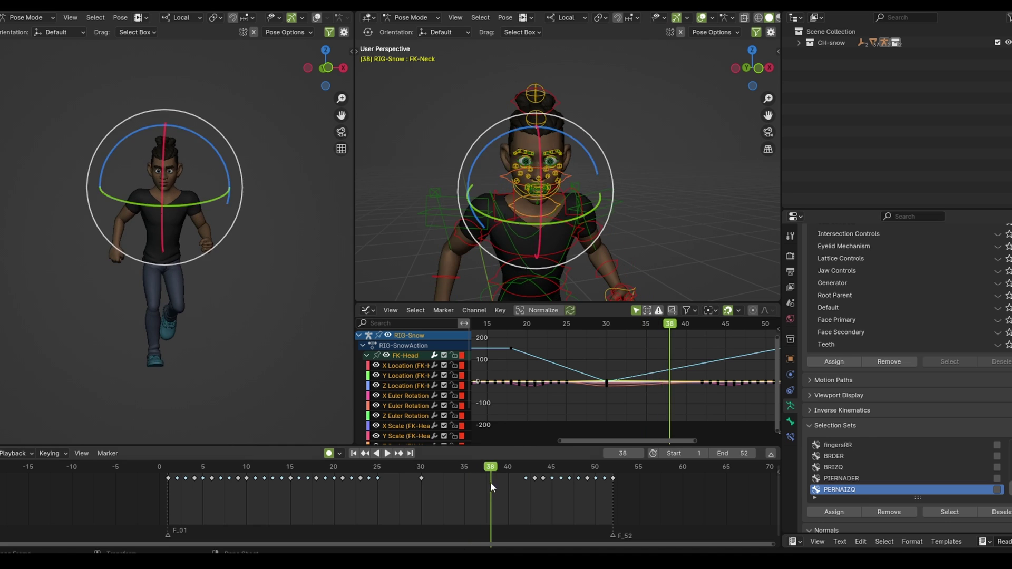
key(r)
key(y)
key(Return)
click(686, 373)
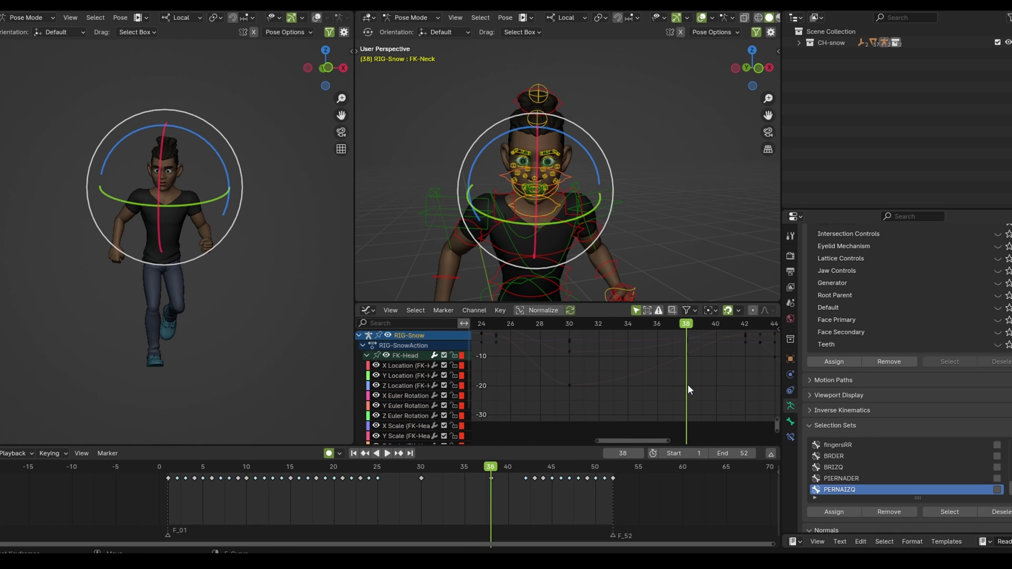
key(KP_Decimal)
Step: Play the edited neck motion from frame 28 to frame 40 to review it
click(466, 502)
key(Left)
key(Left)
key(Left)
key(Left)
key(Left)
key(Left)
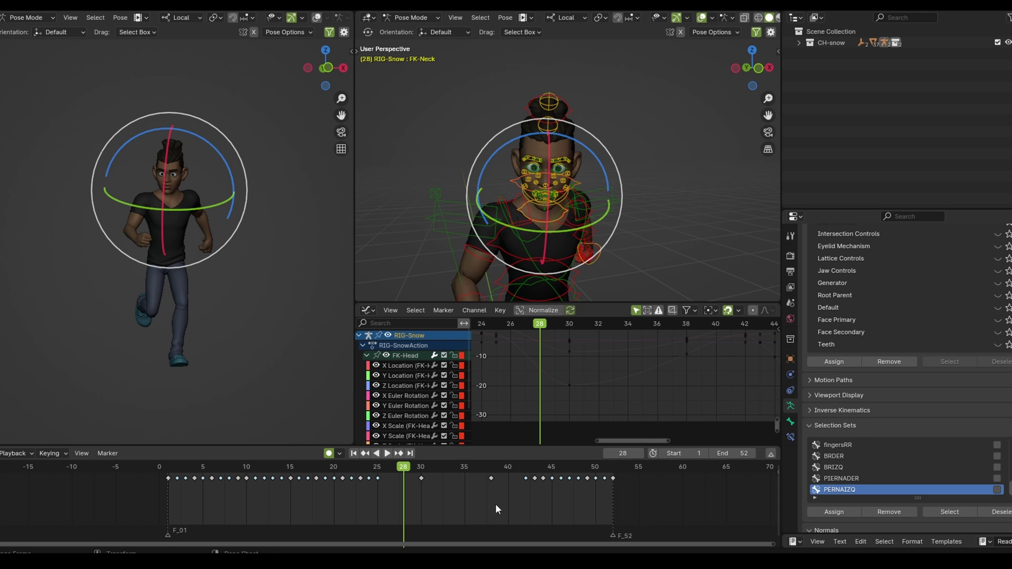
key(space)
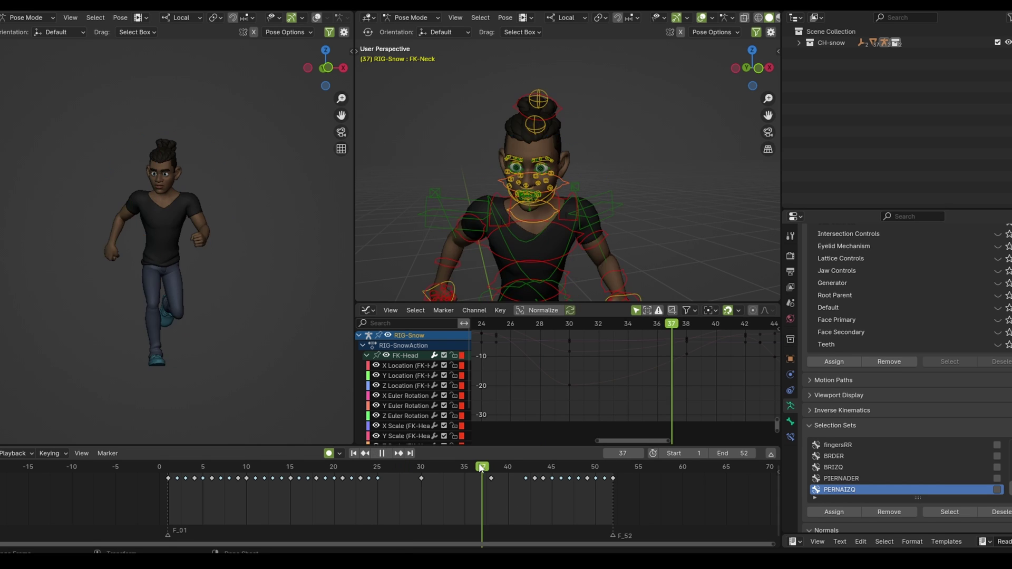
key(space)
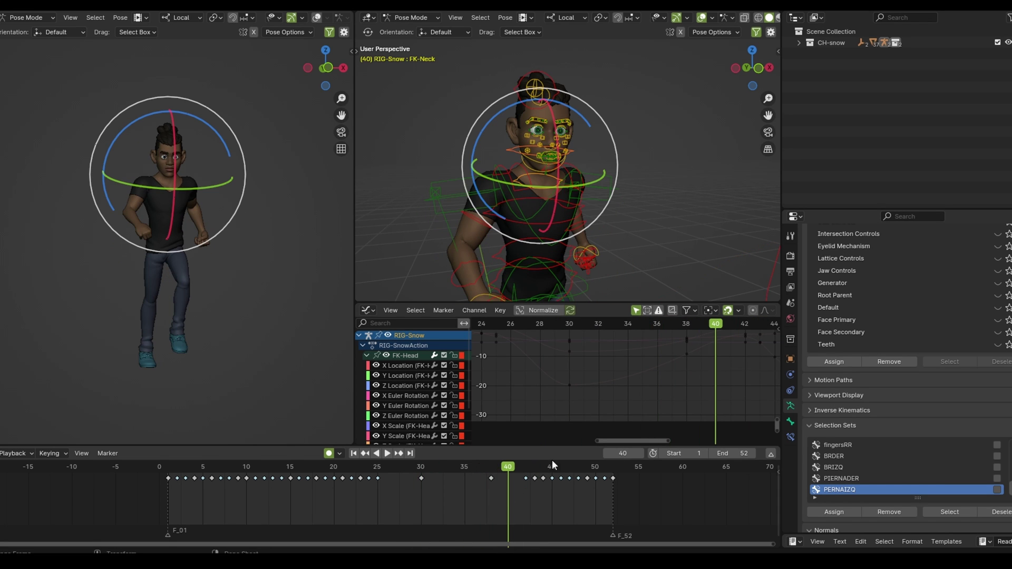
Step: Undo the neck edits to restore the original neck keyframes
key(Left)
key(Left)
key(Left)
key(Left)
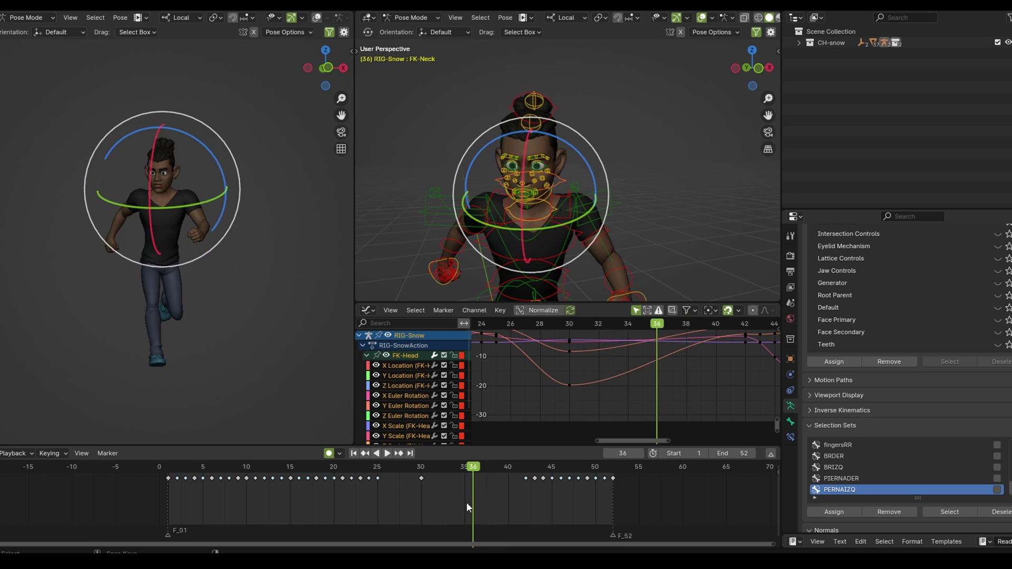
key(Left)
key(Left)
key(Left)
key(Right)
key(Right)
key(i)
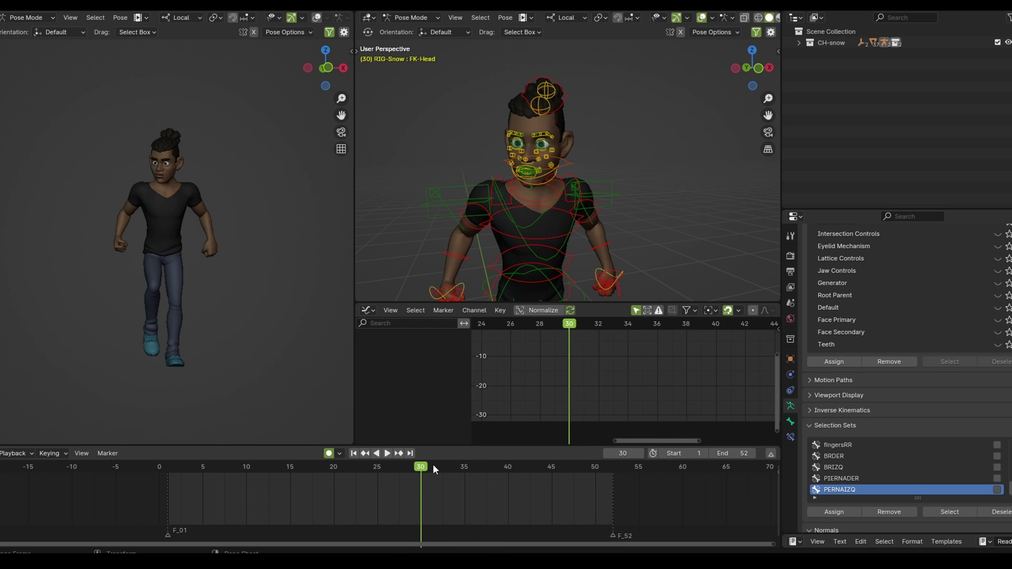
Step: Toggle the N sidebar open and closed, then bring up the Focus Panel with Ctrl+Space
click(778, 51)
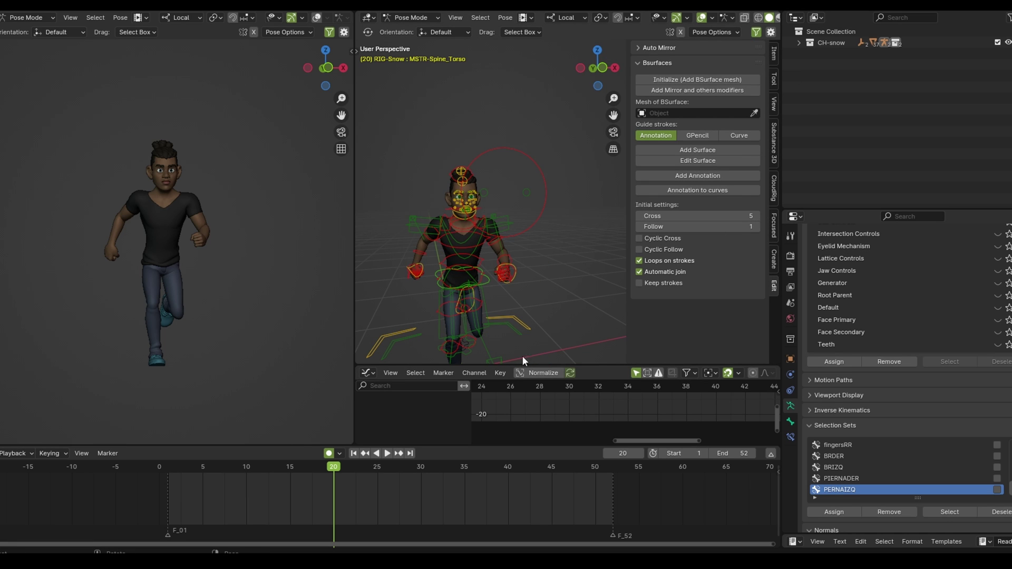
key(n)
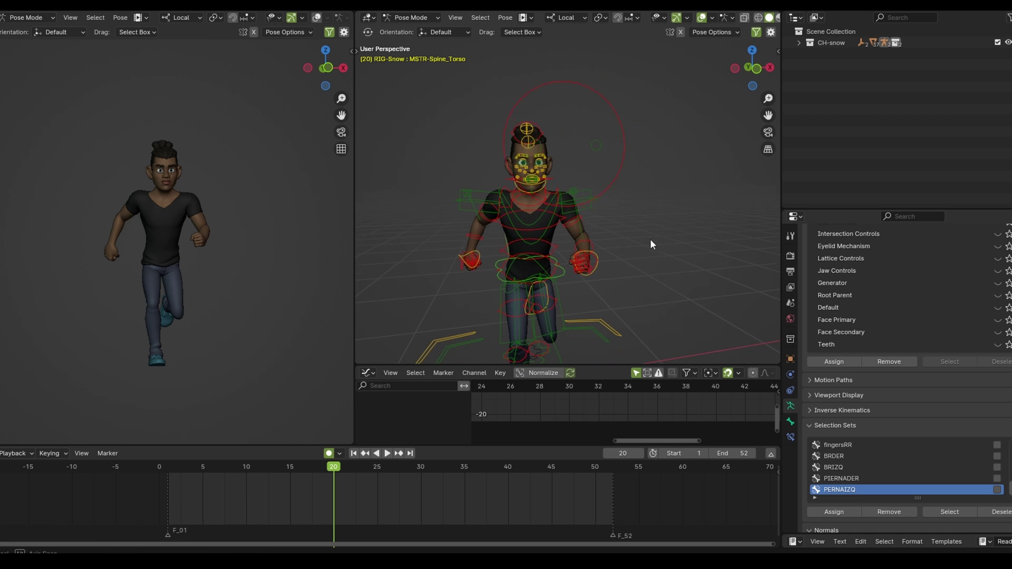
middle_drag(652, 244, 647, 246)
key(ctrl+space)
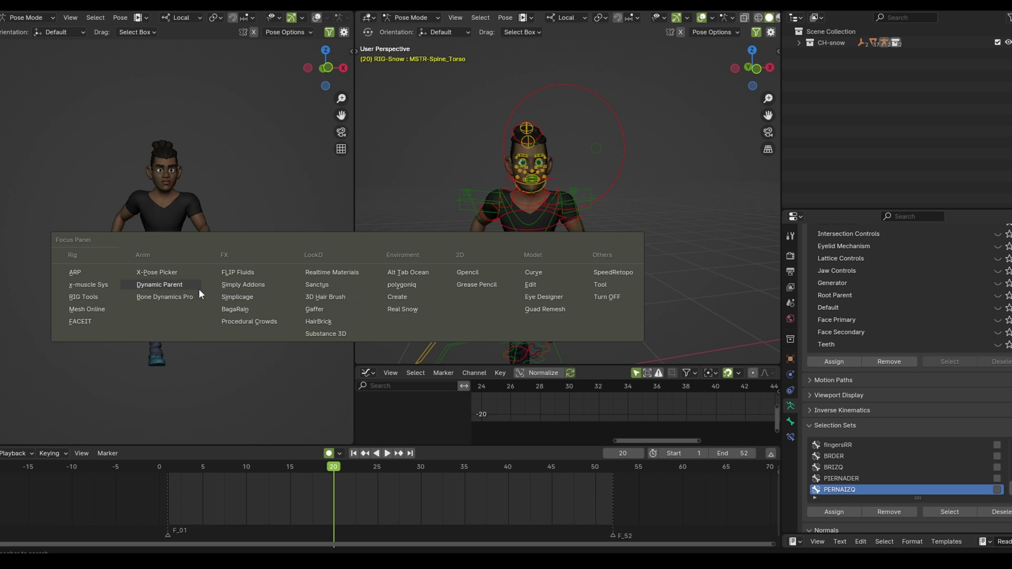
Step: Turn on Animation Layers in the Focused sidebar tab
click(164, 297)
mouse_move(366, 367)
mouse_down()
mouse_move(366, 432)
mouse_move(267, 400)
mouse_up()
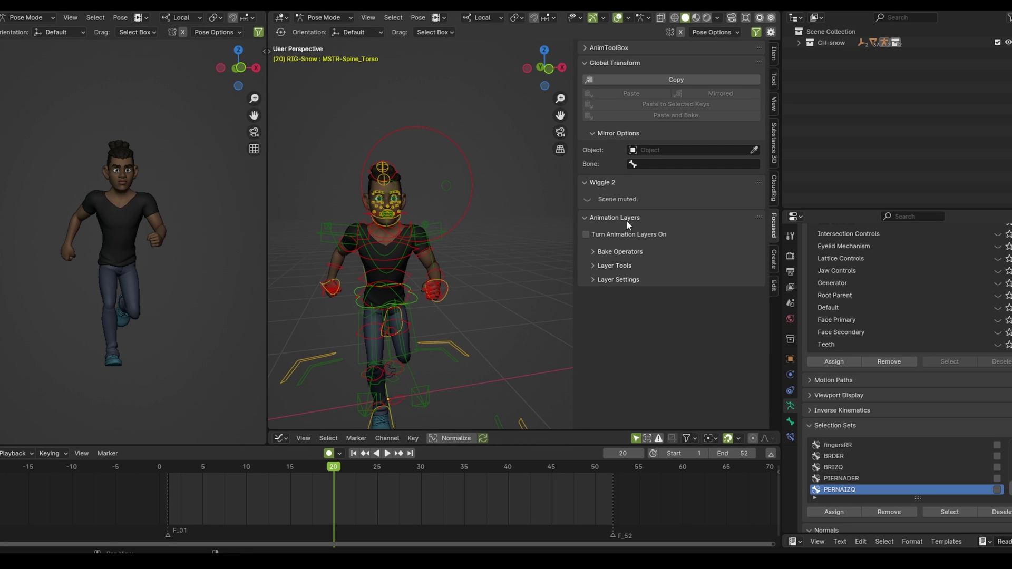
click(586, 234)
key(space)
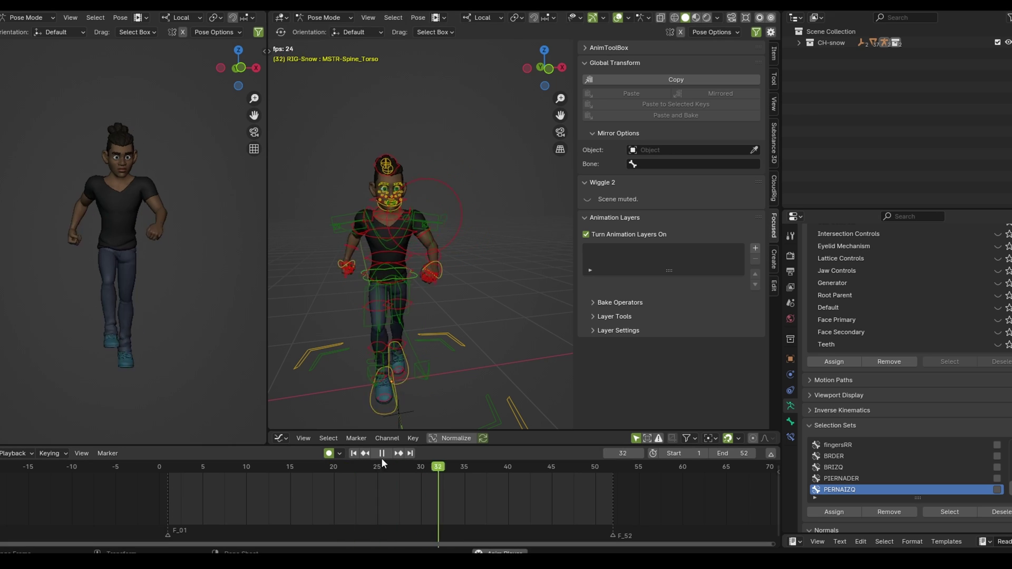
key(Escape)
scroll(508, 325, down, 3)
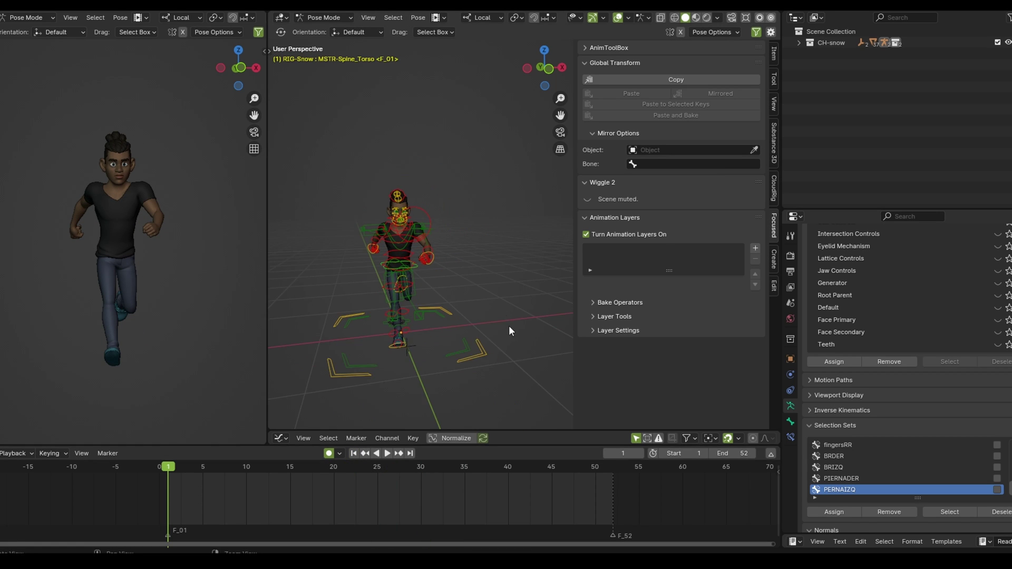
Step: Add Base_Layer and Anim_Layer, select the whole rig, and make Anim_Layer active
click(756, 249)
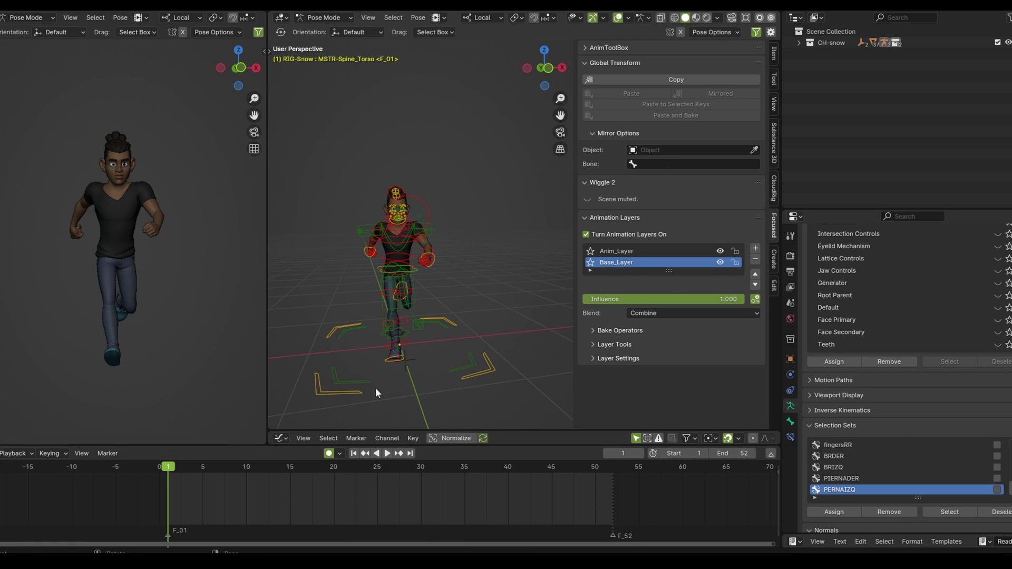
drag(375, 392, 466, 165)
drag(167, 466, 246, 466)
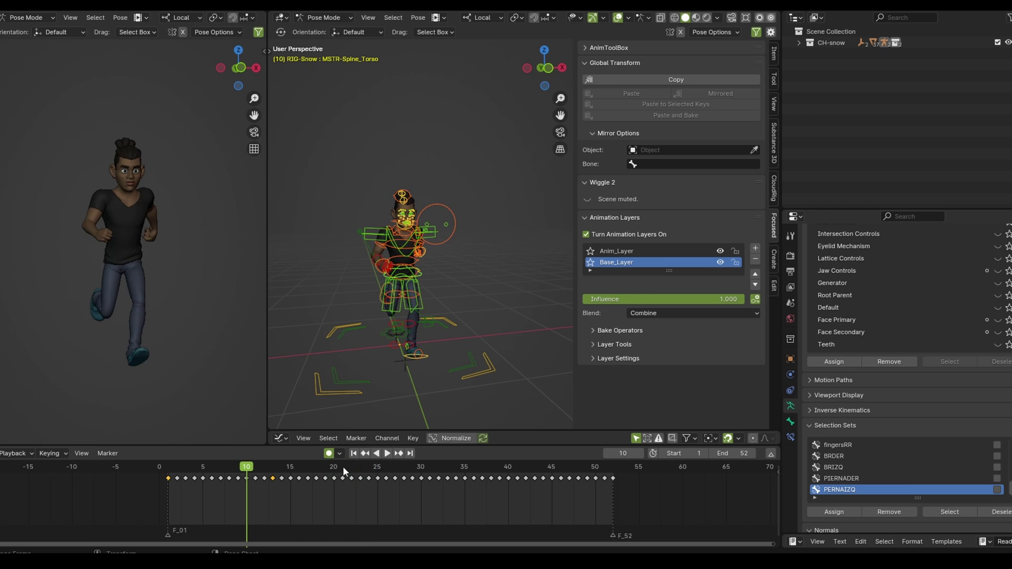
key(shift+Left)
click(614, 252)
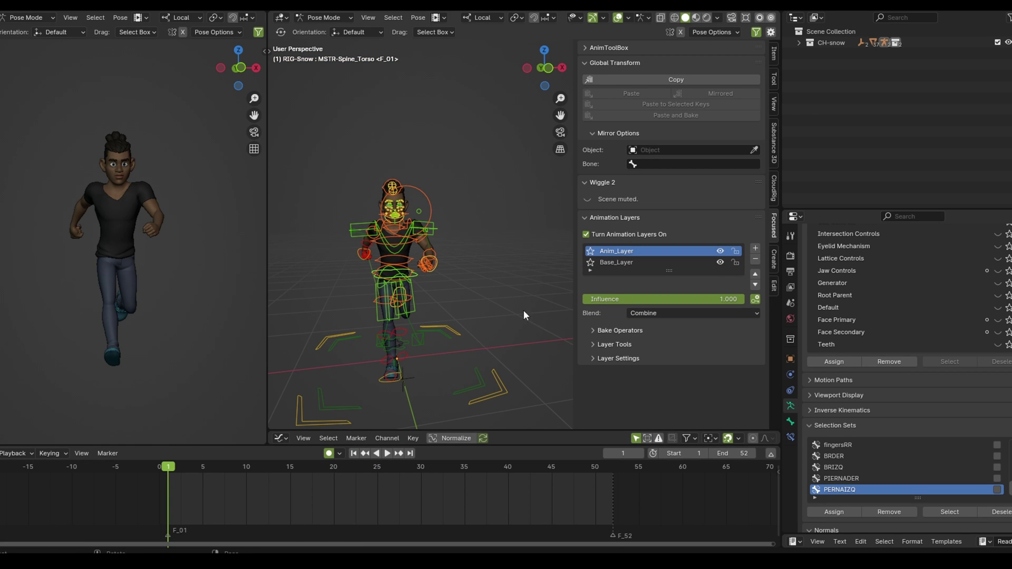
Step: Box-select the character's face controls
scroll(506, 311, up, 1)
scroll(499, 311, up, 2)
scroll(500, 321, up, 2)
scroll(511, 326, up, 3)
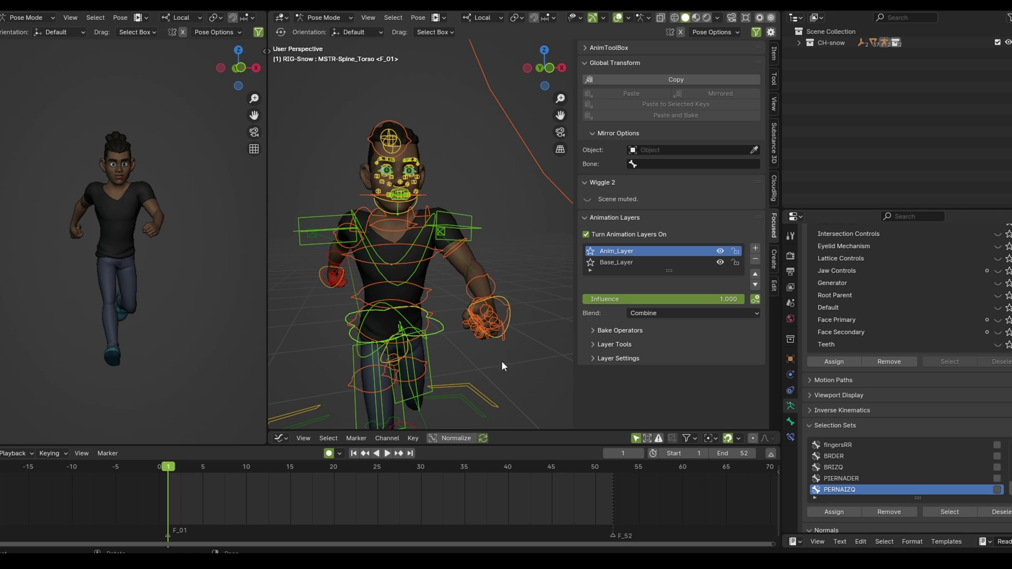
scroll(503, 359, up, 2)
scroll(508, 347, up, 3)
drag(367, 114, 477, 237)
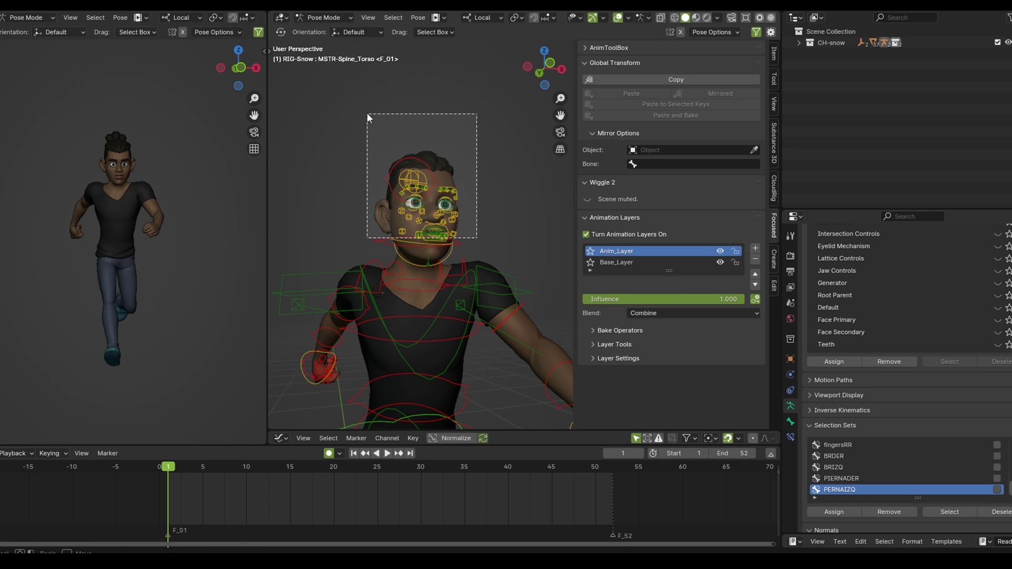
drag(367, 113, 479, 249)
scroll(481, 249, up, 3)
Step: Select the head, neck, lower face, jaw squash, chest and rib cage controls
click(370, 239)
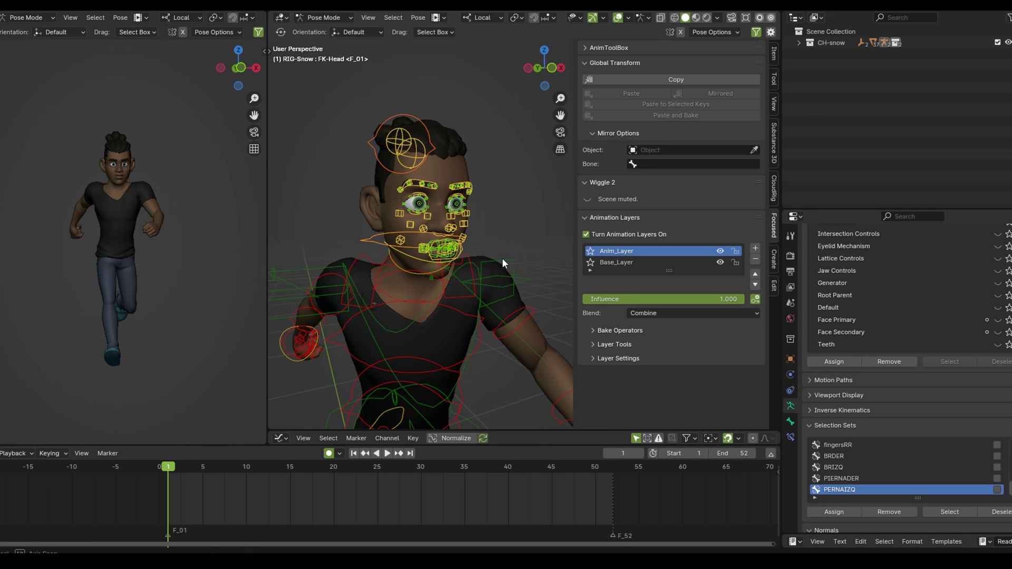
shift+click(437, 276)
middle_drag(438, 276, 424, 295)
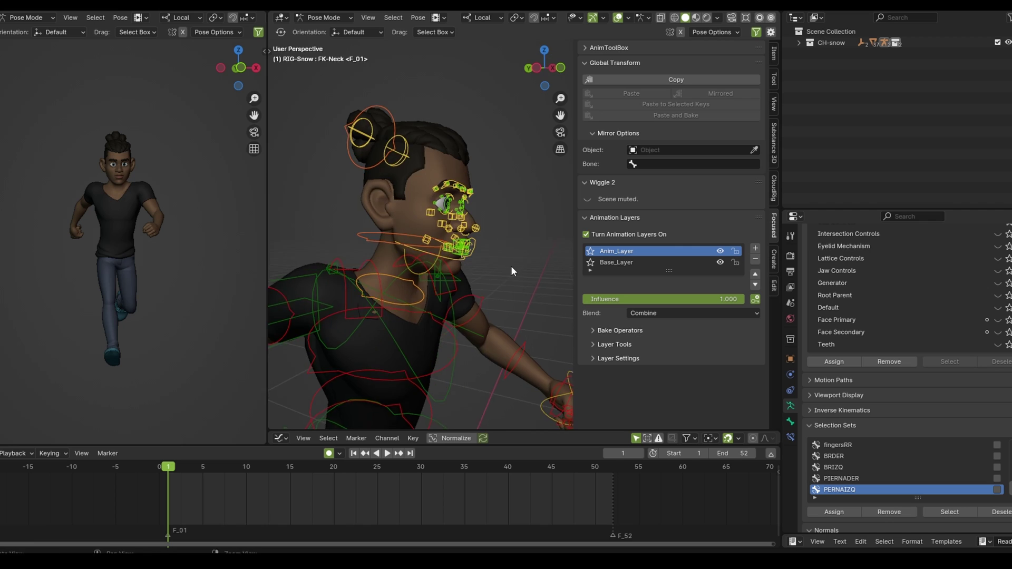
mouse_move(511, 271)
middle_down()
mouse_move(414, 254)
mouse_move(534, 274)
mouse_move(428, 272)
mouse_move(512, 301)
mouse_move(467, 306)
mouse_move(469, 343)
mouse_move(434, 330)
middle_up()
shift+click(448, 255)
shift+click(432, 269)
shift+click(472, 308)
shift+click(469, 343)
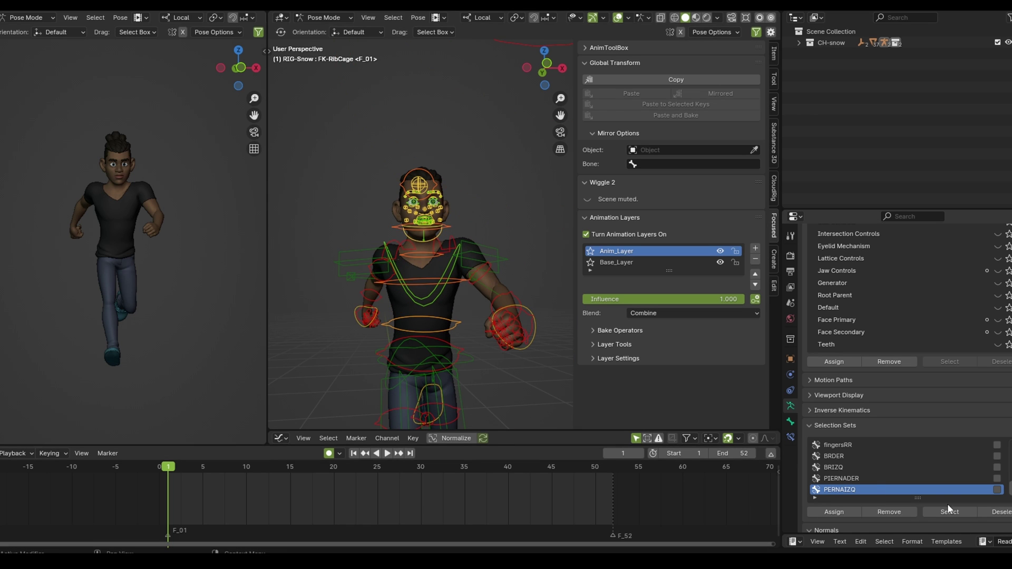
Step: Select the BRIZQ left arm bones and save them as a new selection set named 'layer'
click(866, 456)
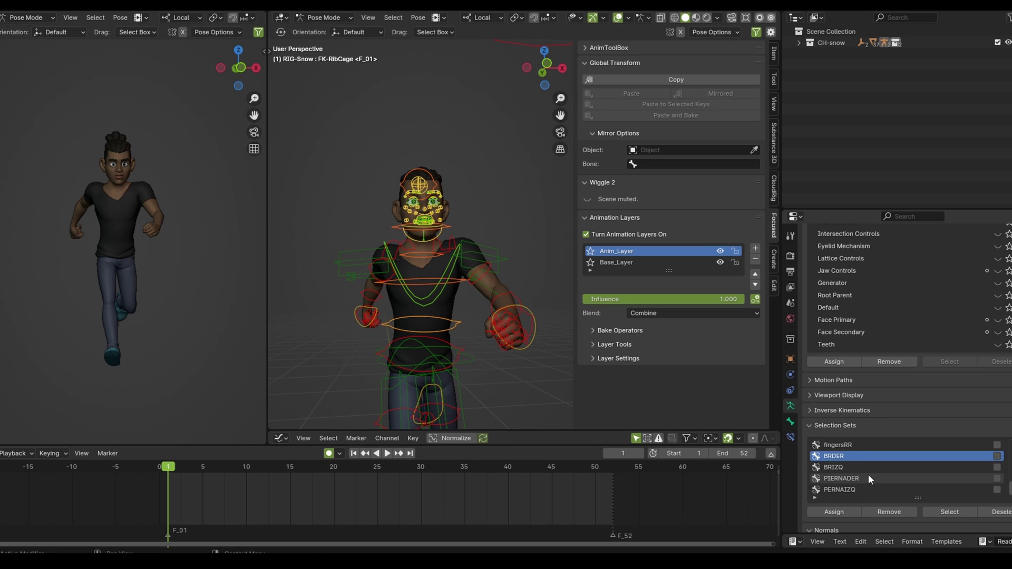
click(950, 511)
middle_drag(524, 334, 495, 351)
click(1009, 445)
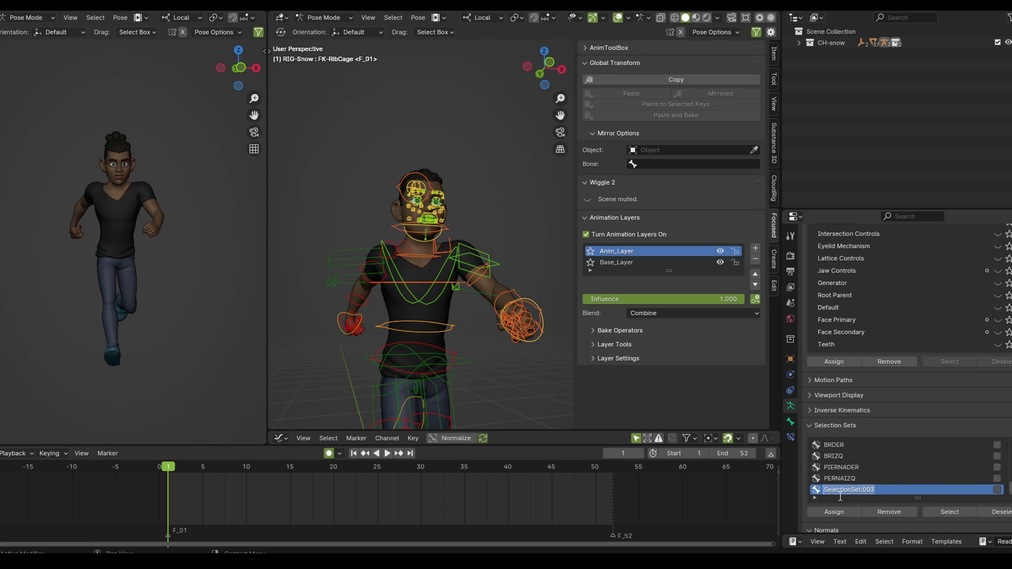
double_click(874, 489)
key(BackSpace)
text(layer)
key(Return)
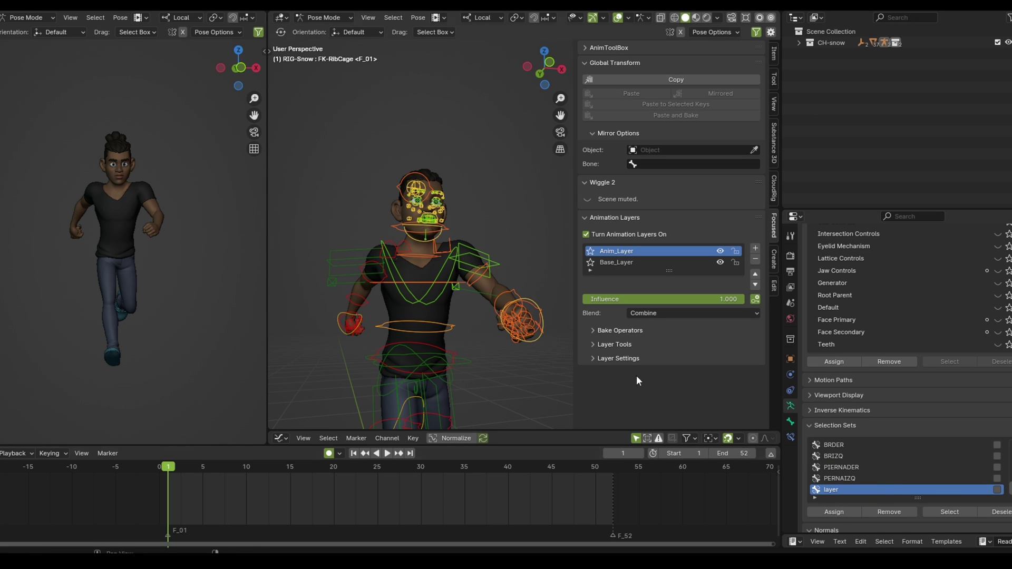
mouse_move(558, 343)
middle_down()
mouse_move(529, 327)
mouse_move(506, 337)
middle_up()
scroll(391, 358, down, 2)
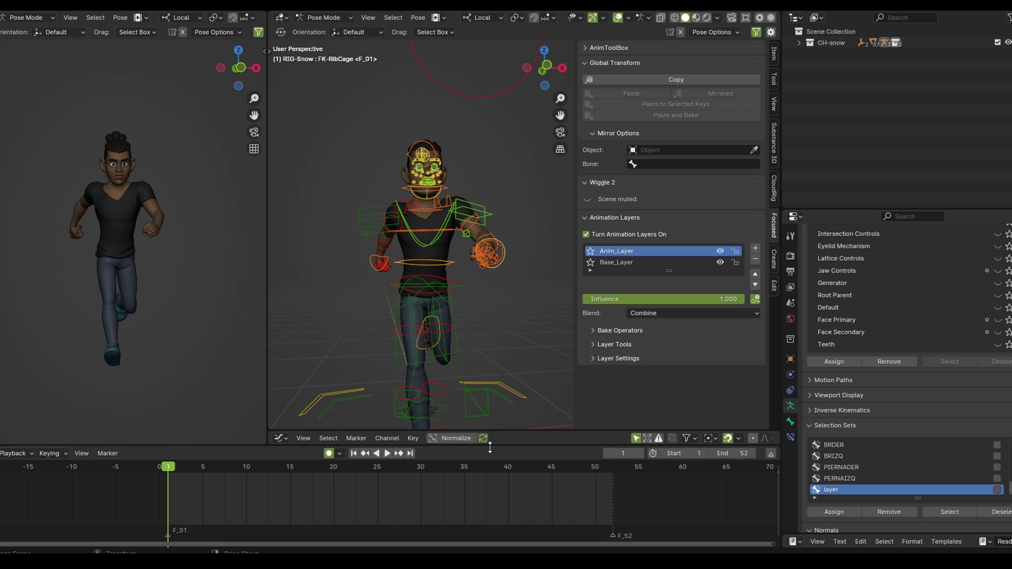
Step: Key the selected bones on Anim_Layer at frames 1 and 52
key(alt+r)
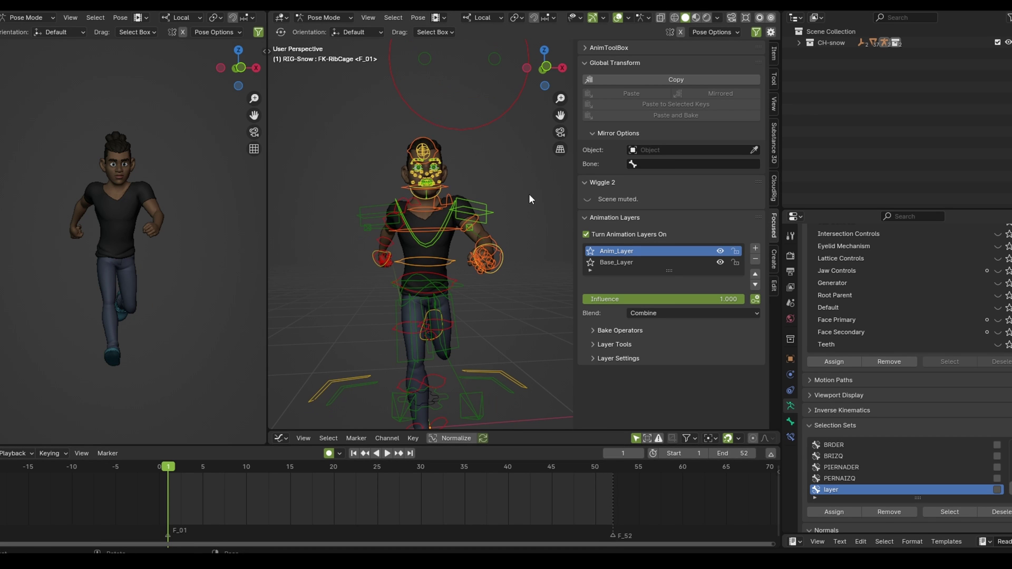
key(i)
key(space)
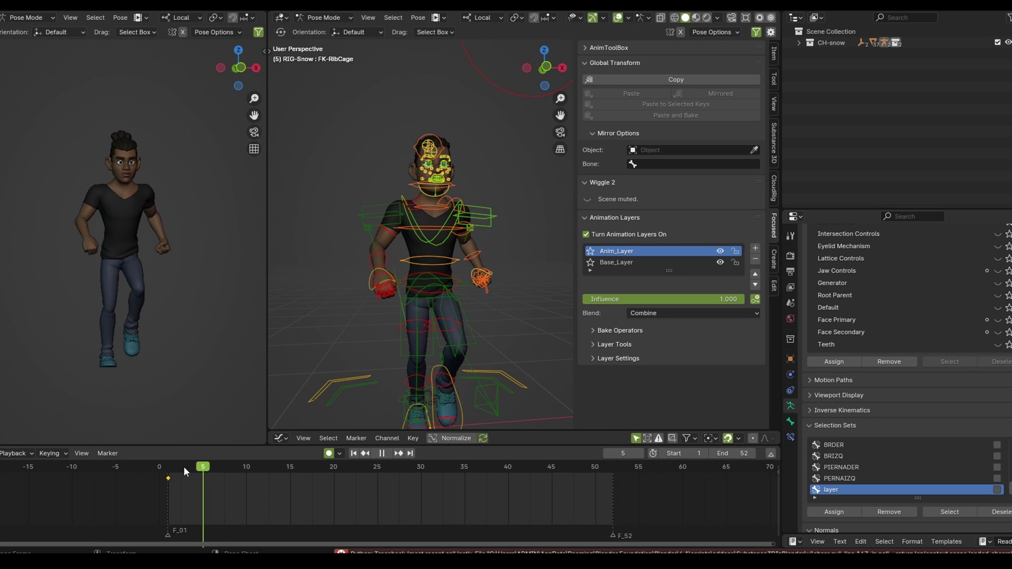
key(Escape)
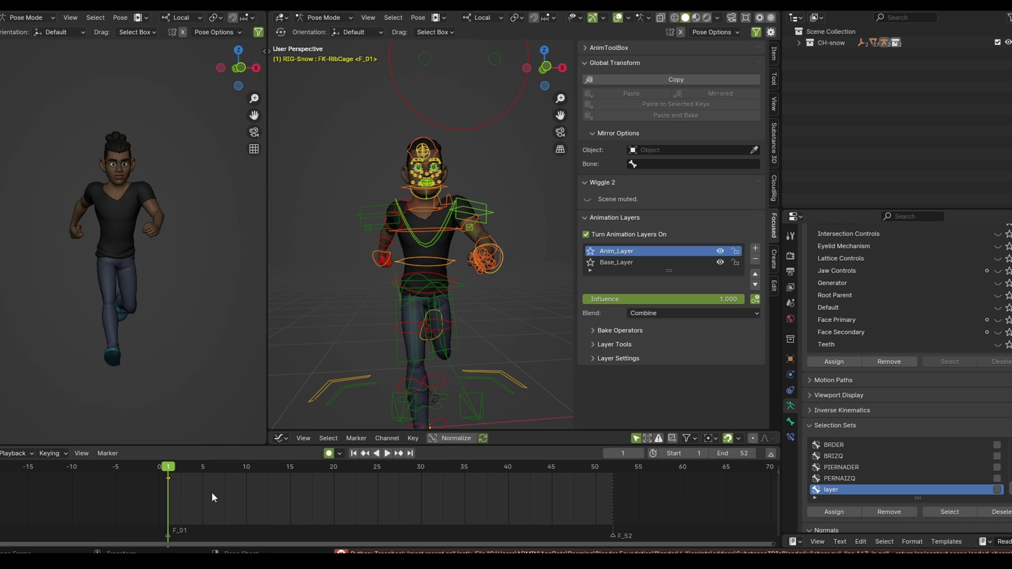
key(space)
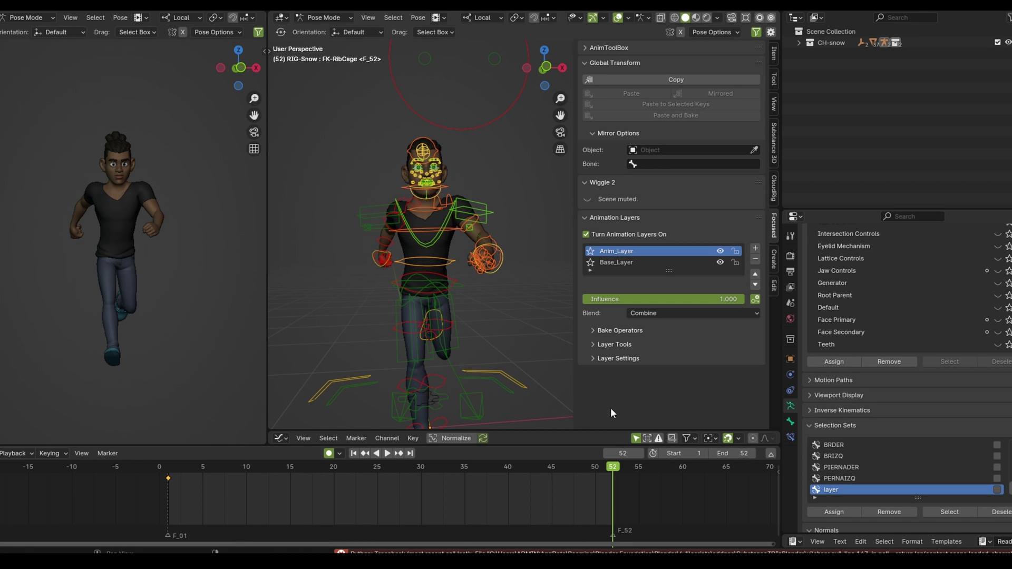
key(i)
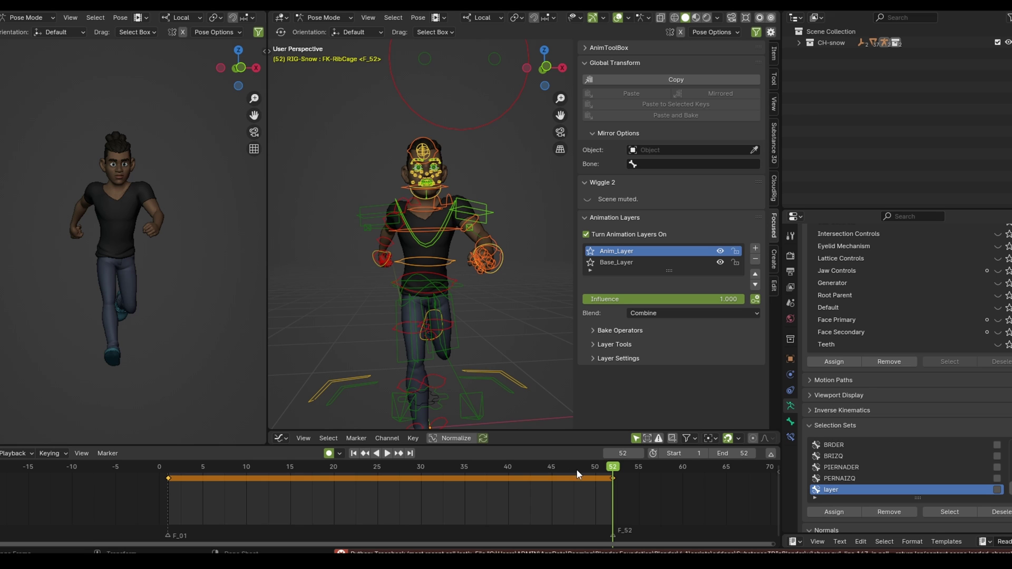
Step: Key the pose at frame 20, then play through the later frames of the cycle
key(space)
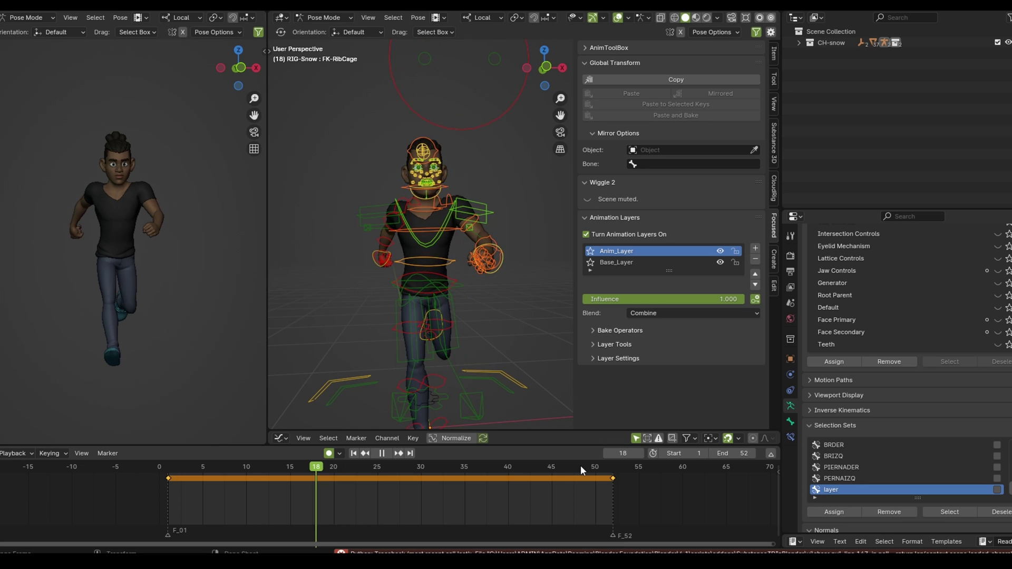
key(space)
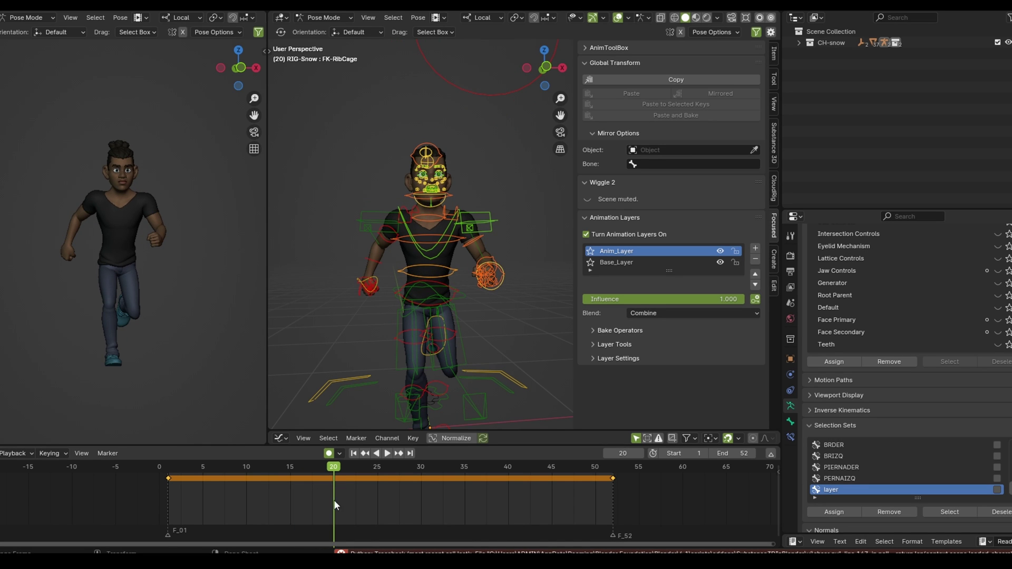
key(i)
key(space)
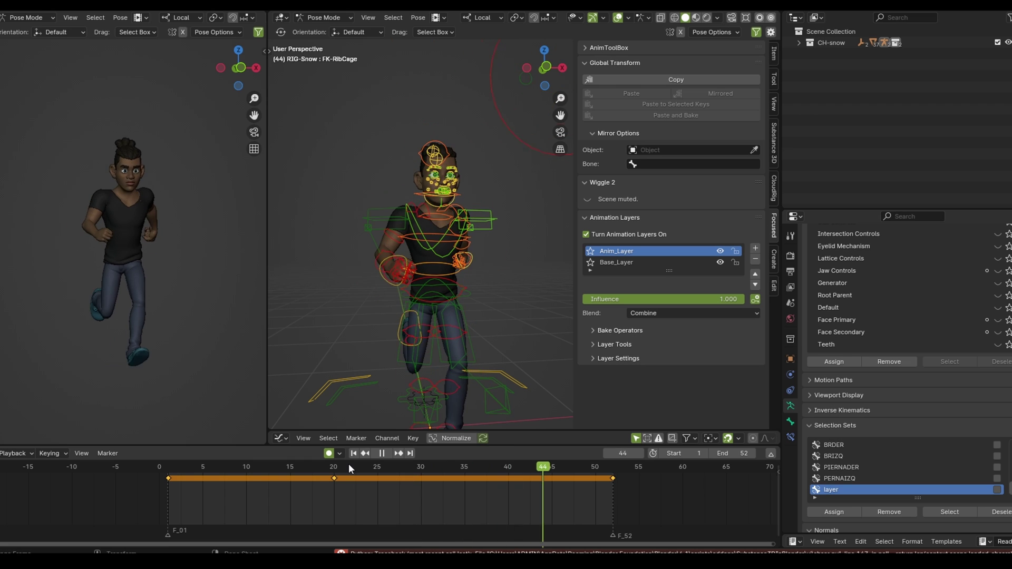
key(space)
drag(383, 472, 408, 489)
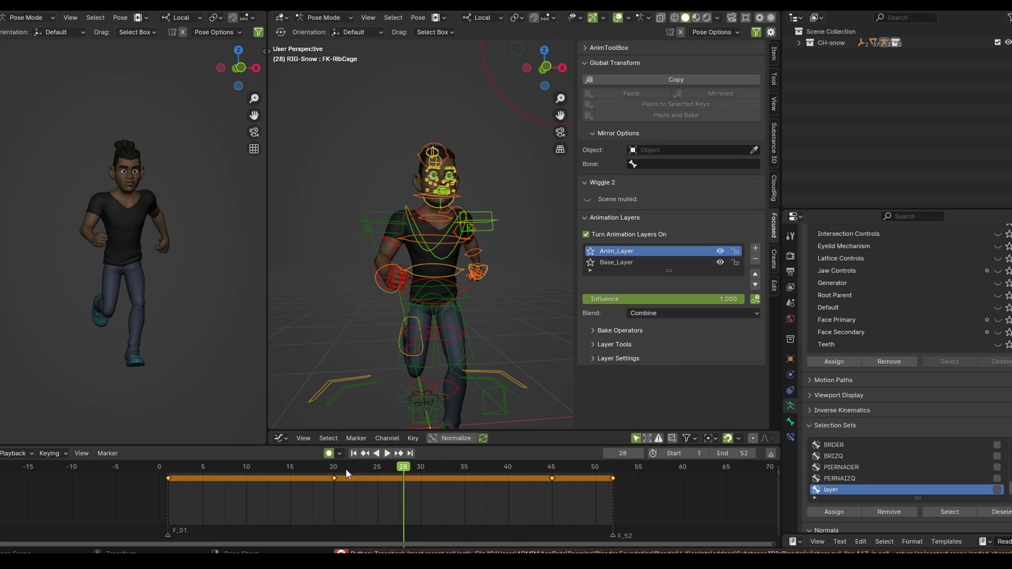
key(space)
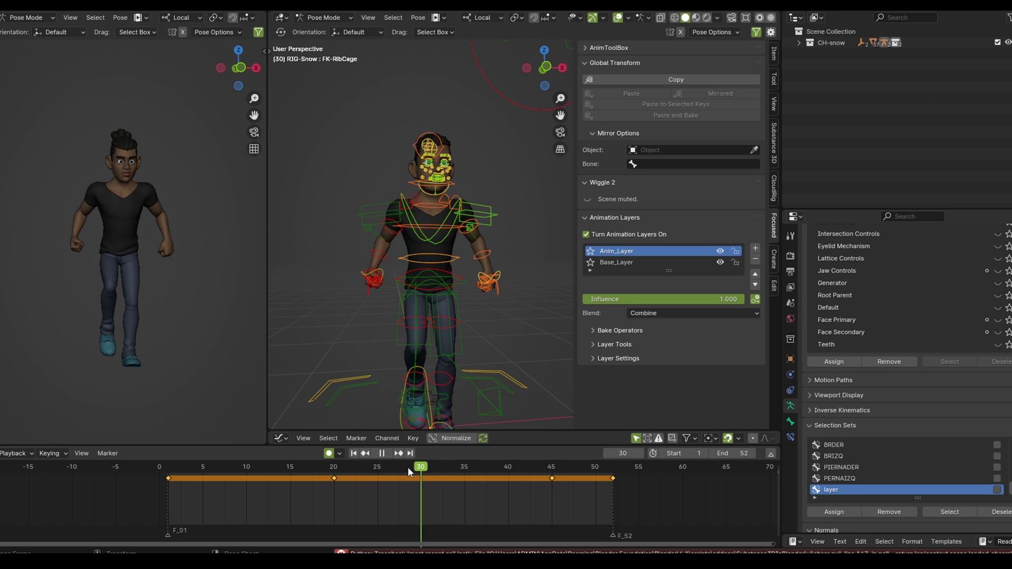
key(space)
Step: Move the left eyebrow and upper eyelid controls along the Y axis
key(r)
click(454, 178)
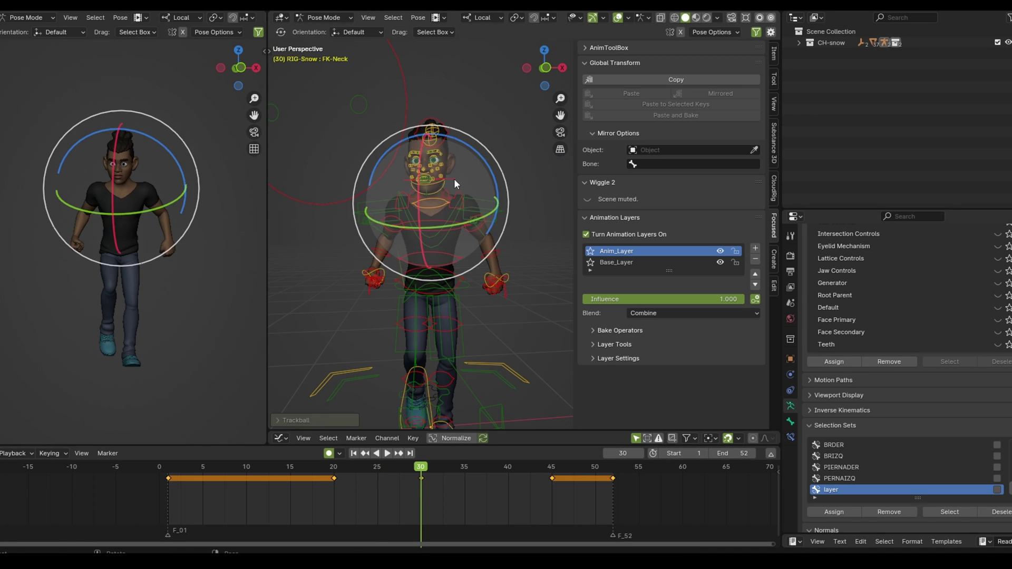
scroll(469, 230, up, 3)
click(464, 216)
scroll(463, 215, up, 2)
click(385, 230)
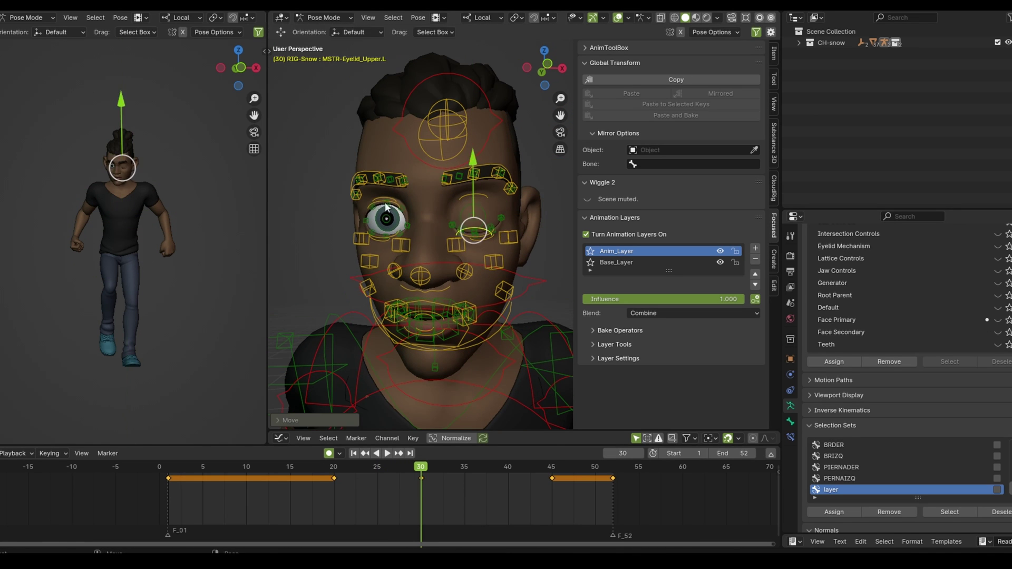
key(g)
key(y)
click(384, 155)
Step: Move the right eyebrow control along the Y axis
mouse_move(383, 154)
middle_down()
mouse_move(447, 199)
mouse_move(374, 200)
middle_up()
click(375, 175)
key(g)
key(y)
click(374, 122)
Step: Rotate the head control freely and key the head pose at frame 35
scroll(507, 131, down, 3)
click(507, 132)
scroll(485, 248, down, 3)
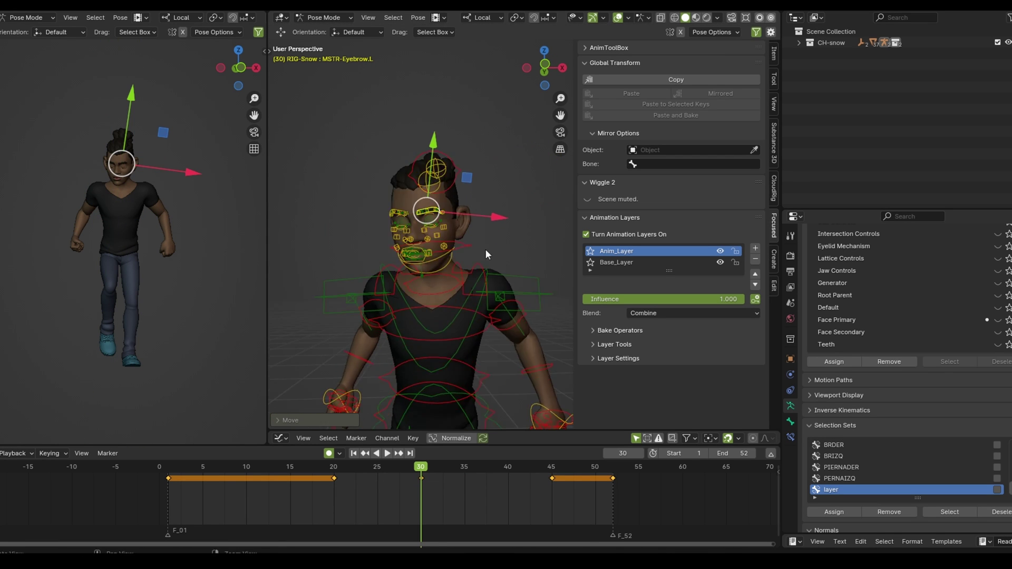
key(r)
key(r)
click(481, 237)
key(Right)
key(Right)
key(Right)
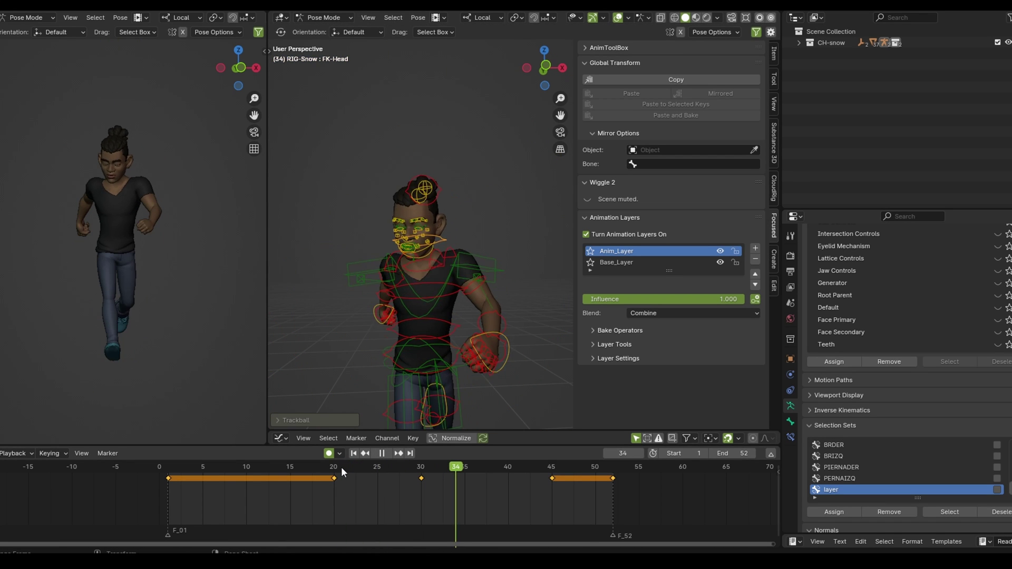
key(r)
key(r)
Step: Turn the neck control and rotate the chest control freely
click(424, 267)
drag(425, 267, 437, 311)
click(440, 310)
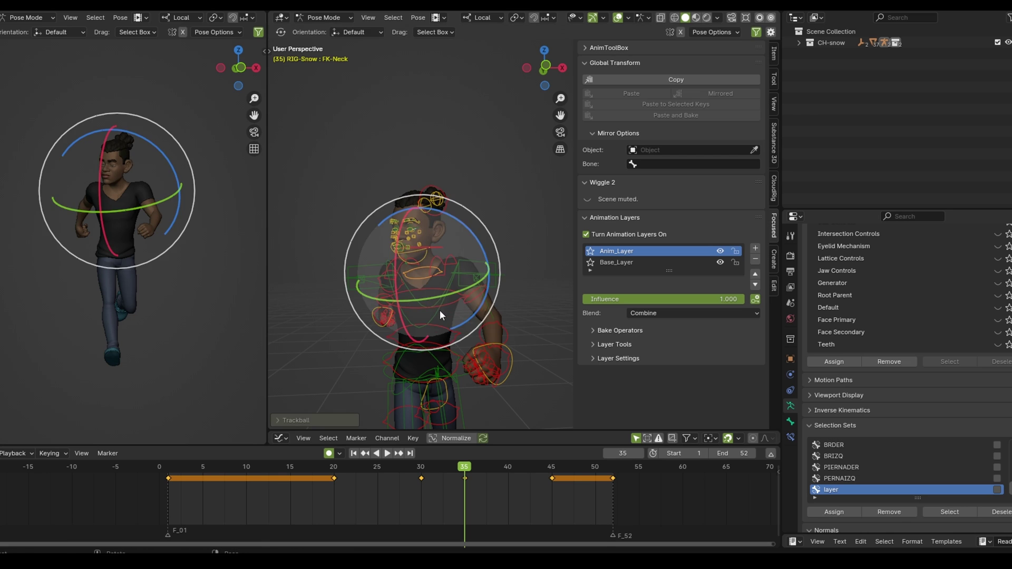
key(r)
key(r)
click(436, 315)
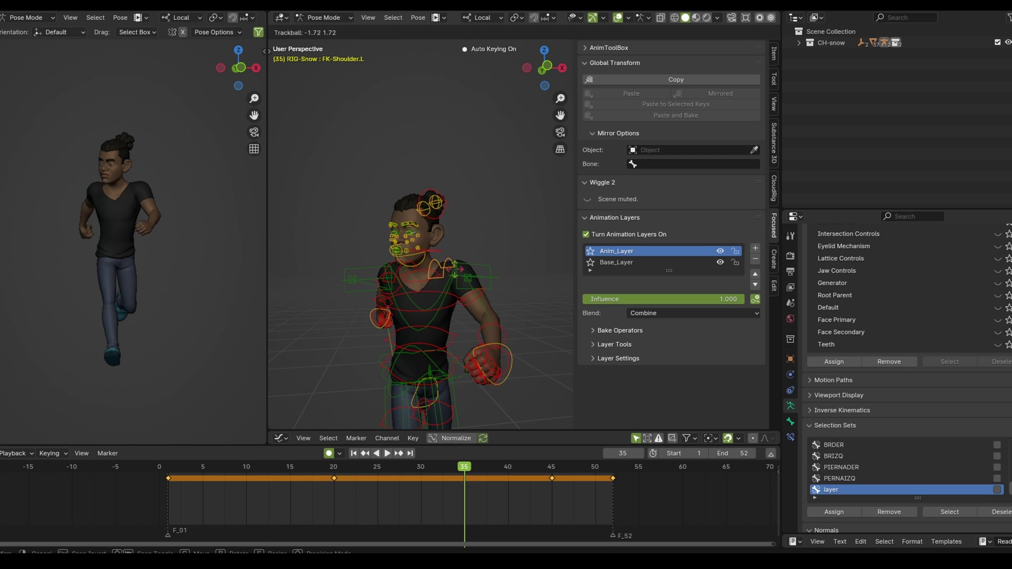
Step: Rotate the left shoulder and left upper arm freely
click(483, 286)
key(r)
key(r)
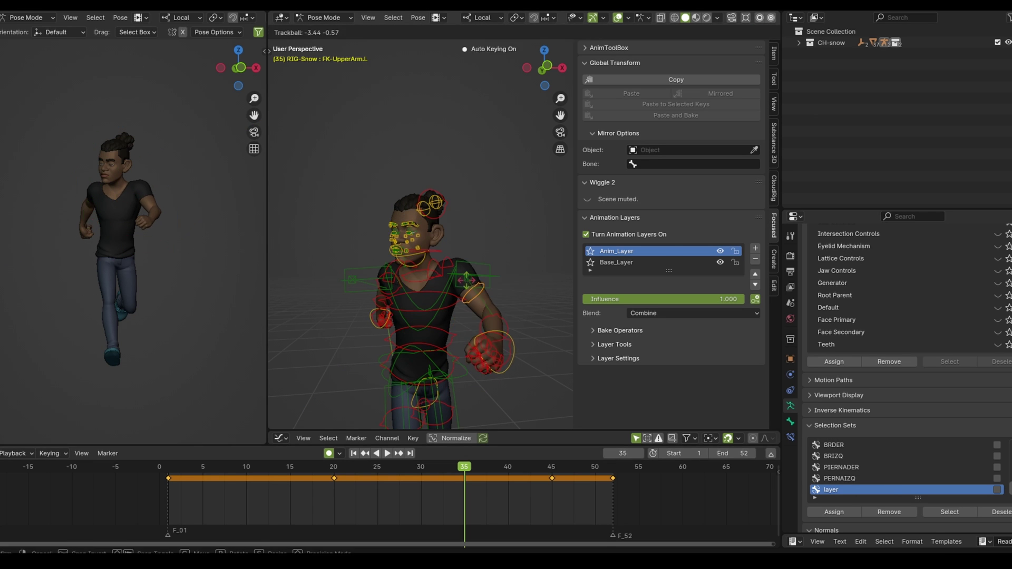
key(Return)
key(r)
key(r)
key(Return)
Step: Bend the left forearm on its local X axis and rotate the left wrist
click(501, 350)
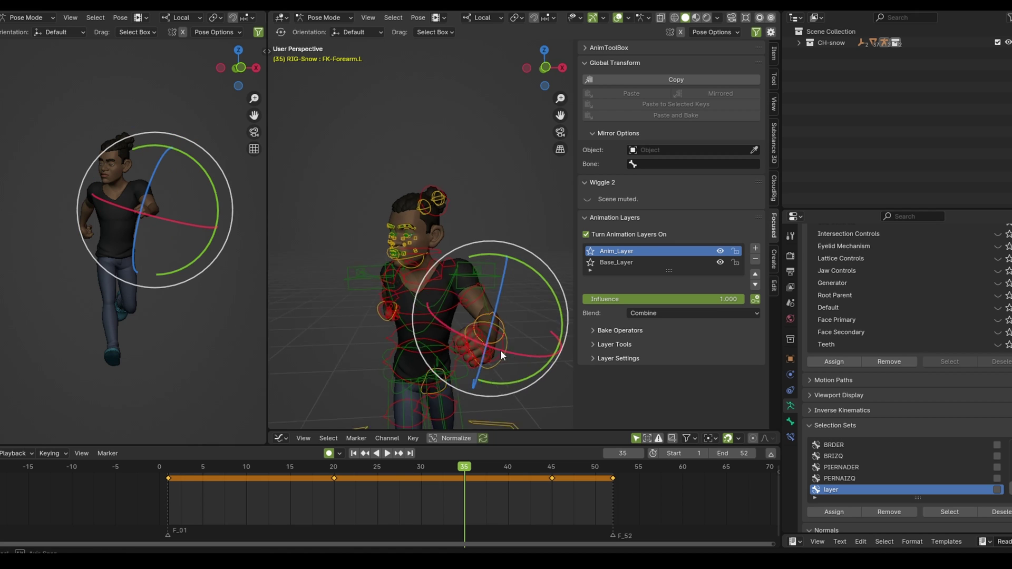
key(r)
key(x)
key(x)
key(Return)
click(498, 296)
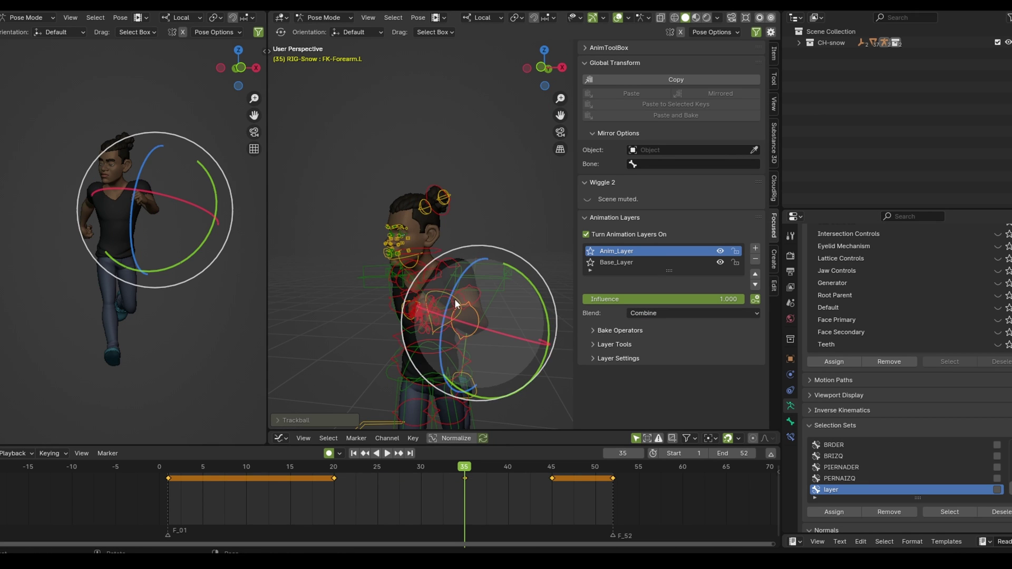
key(r)
key(r)
key(Return)
middle_drag(508, 315, 508, 314)
click(507, 315)
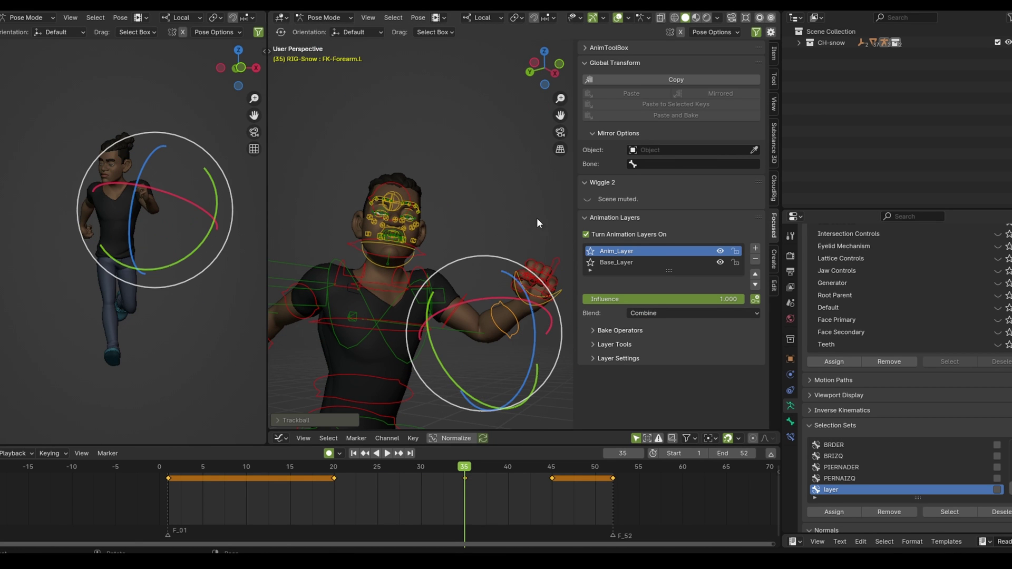
Step: Select the Fingers L set, uncurl and spread the left fingers, and key the open hand
scroll(896, 469, up, 5)
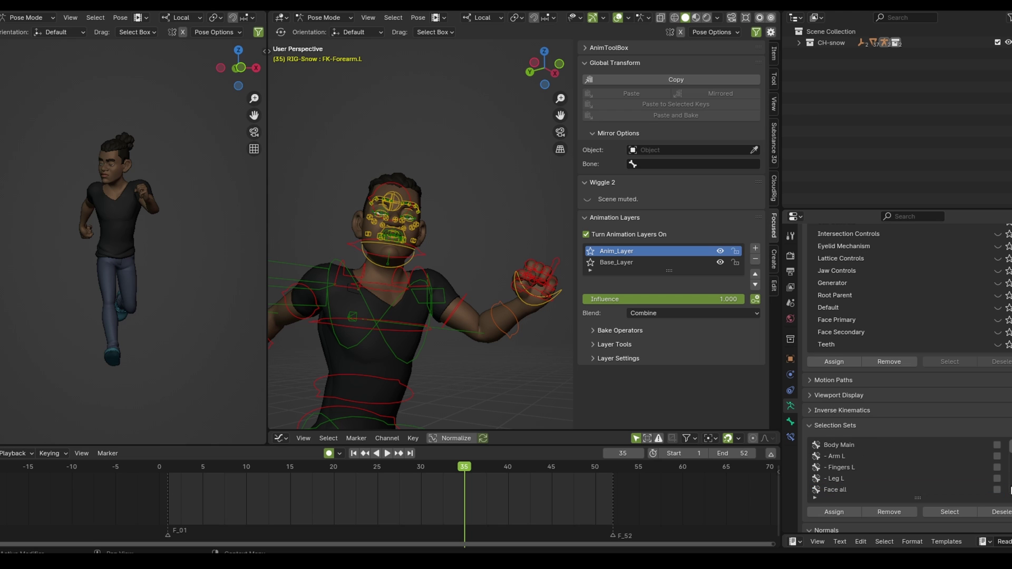
click(854, 467)
click(949, 512)
drag(524, 326, 527, 388)
middle_drag(527, 388, 497, 342)
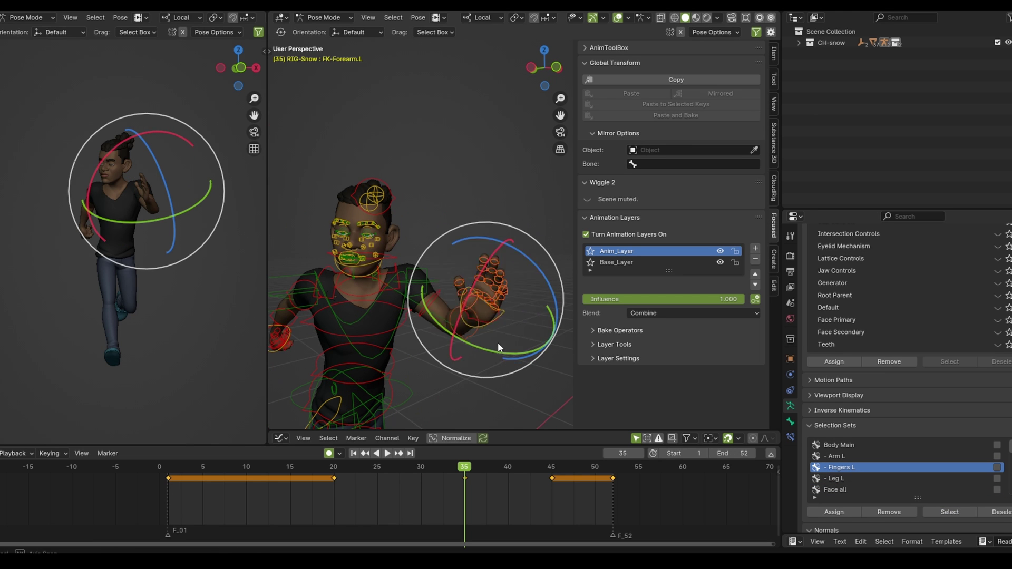
click(498, 296)
click(501, 295)
key(r)
key(r)
key(Escape)
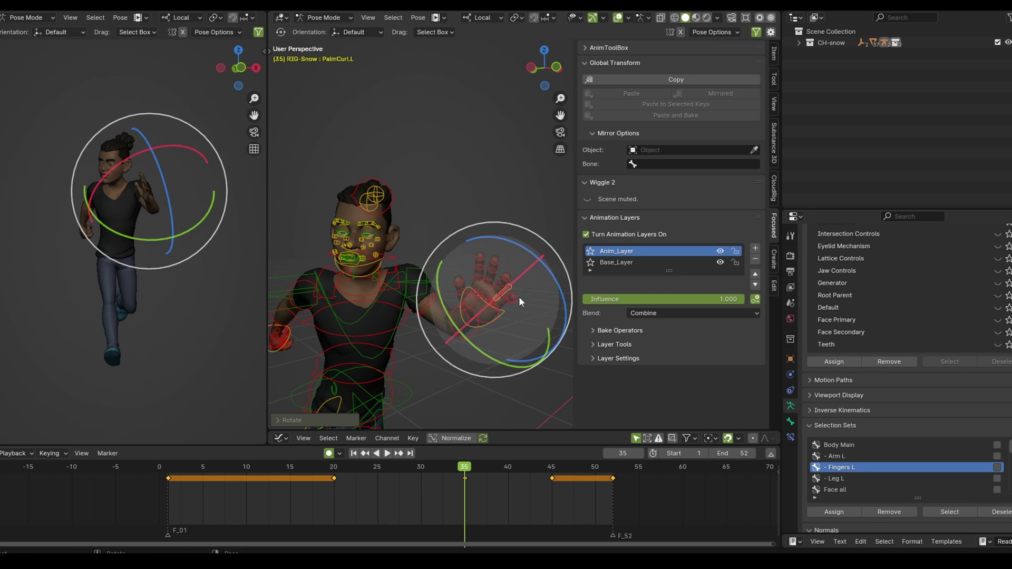
key(r)
key(r)
click(523, 340)
Step: Review the motion around frames 33–35 with reverse and forward playback, then select the eye target
key(shift+ctrl+space)
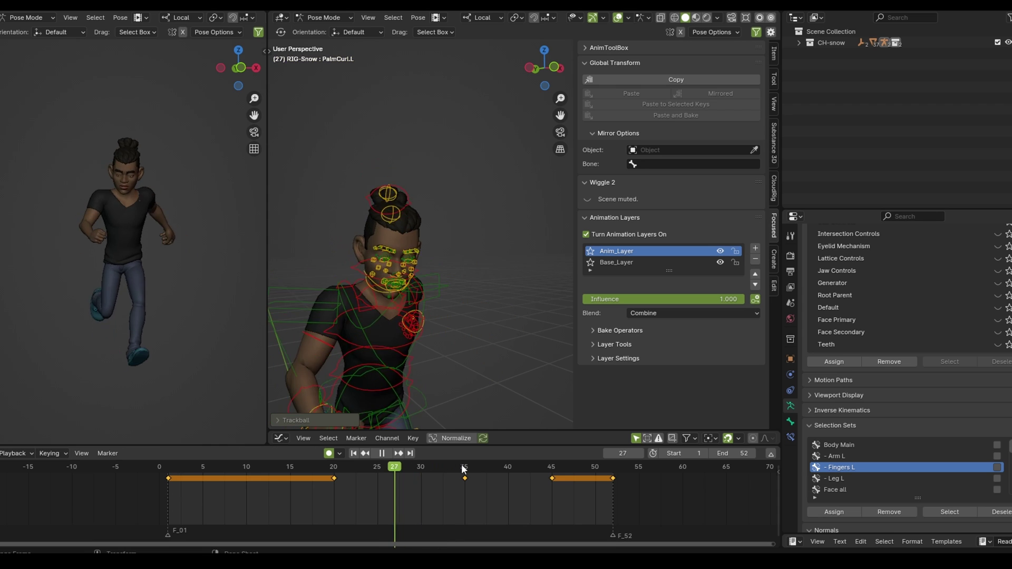
key(space)
shift+middle_drag(533, 340, 533, 263)
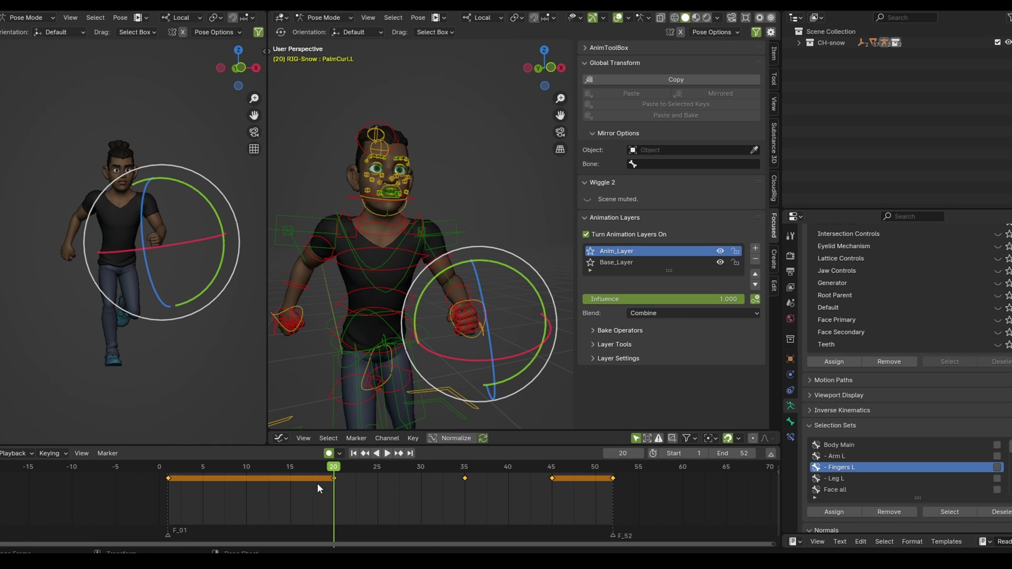
click(447, 467)
key(space)
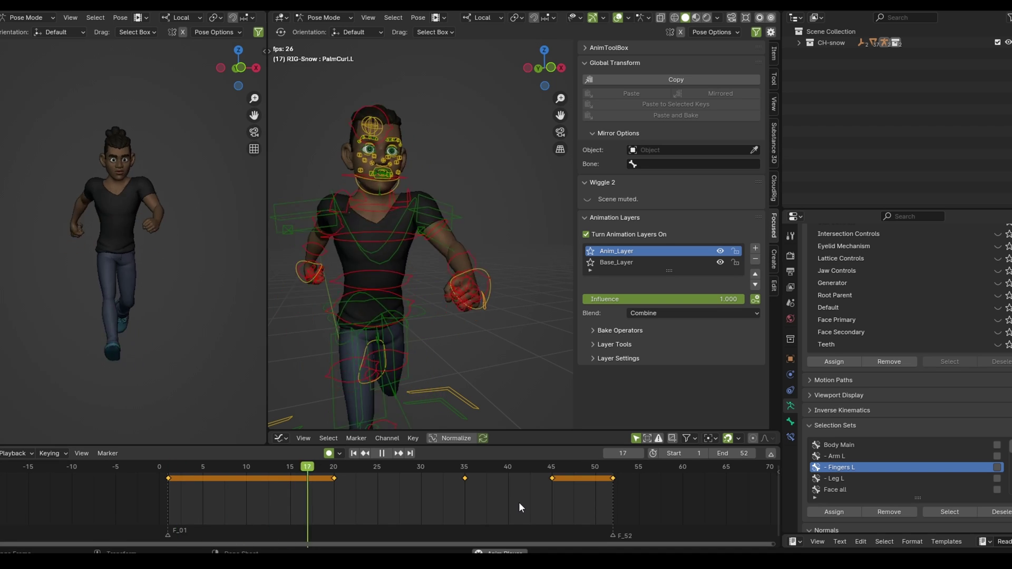
key(Escape)
middle_drag(497, 374, 336, 257)
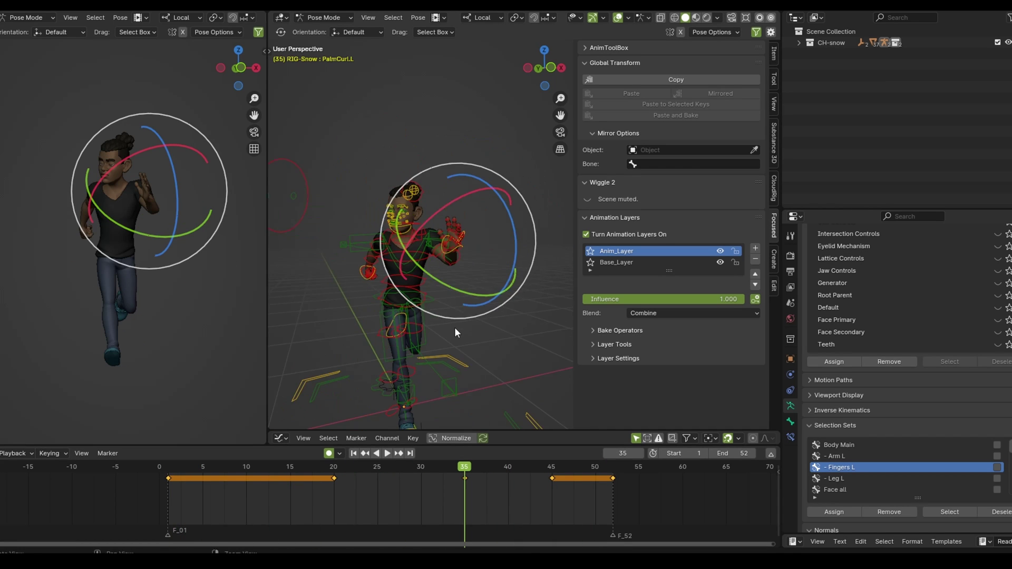
click(334, 257)
Step: Move the eye target up and left, replay from frame 1, and key frames 52 and 20
drag(334, 257, 306, 235)
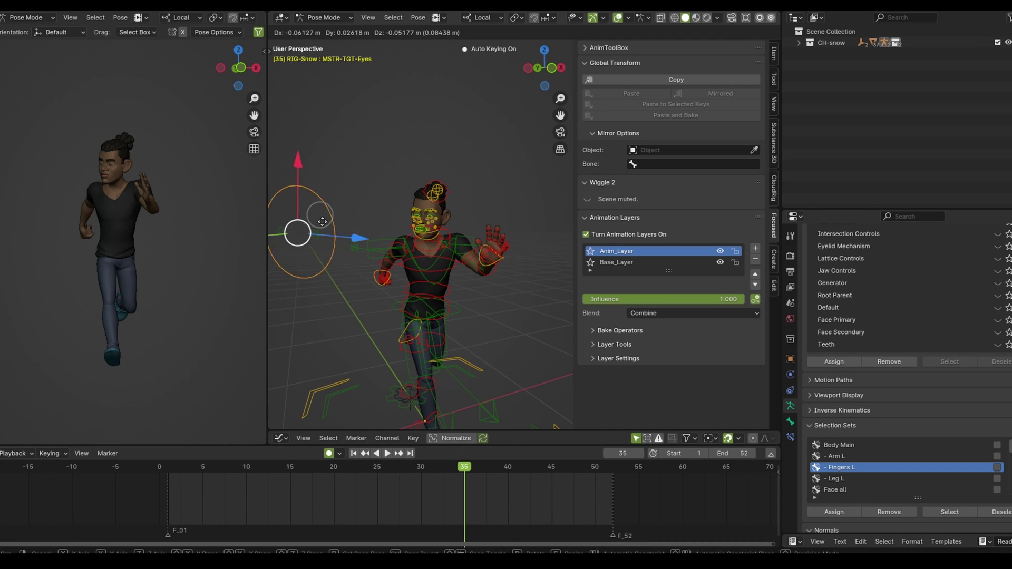
scroll(386, 234, down, 3)
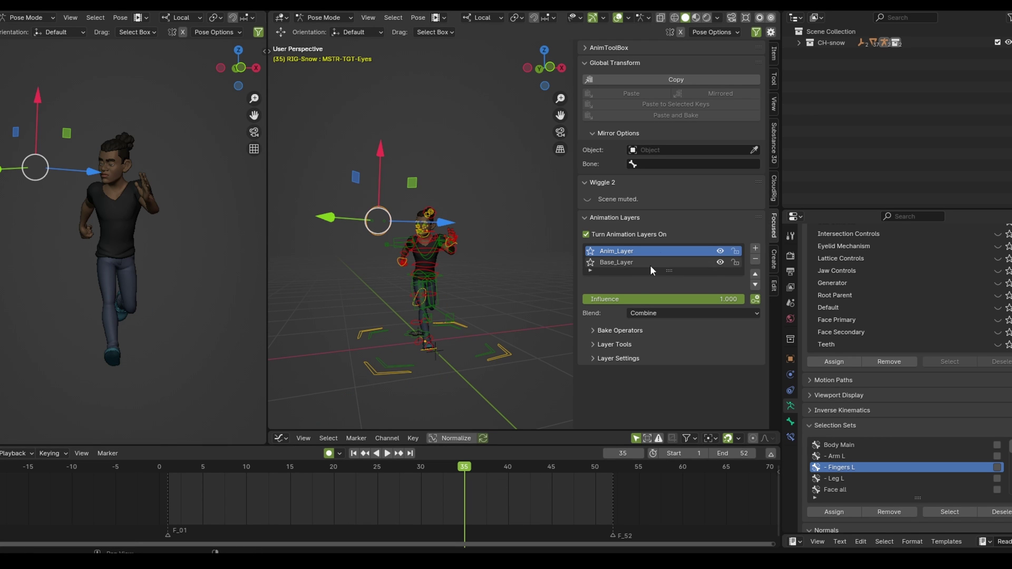
click(354, 453)
key(space)
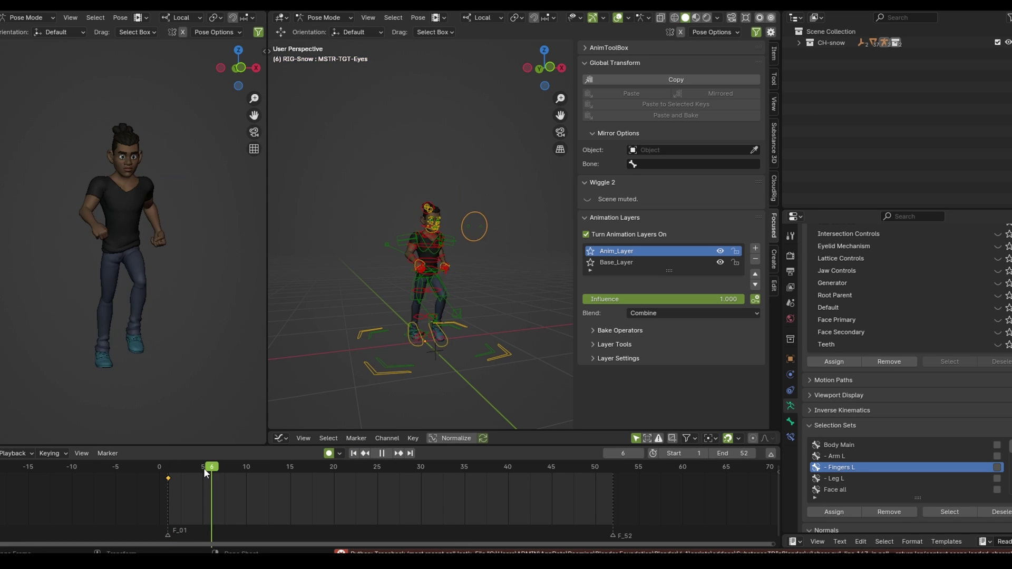
key(i)
drag(447, 466, 333, 465)
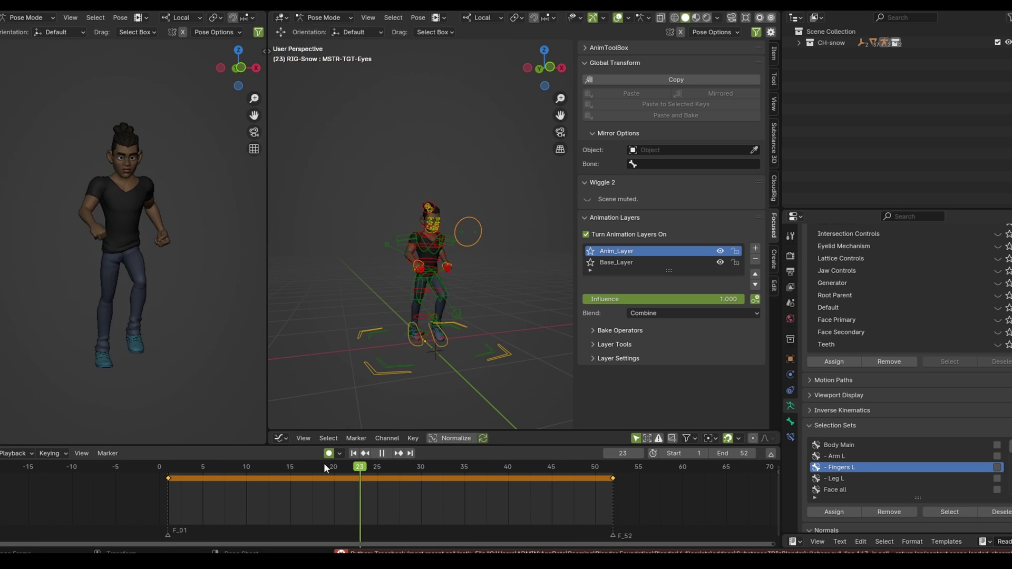
key(i)
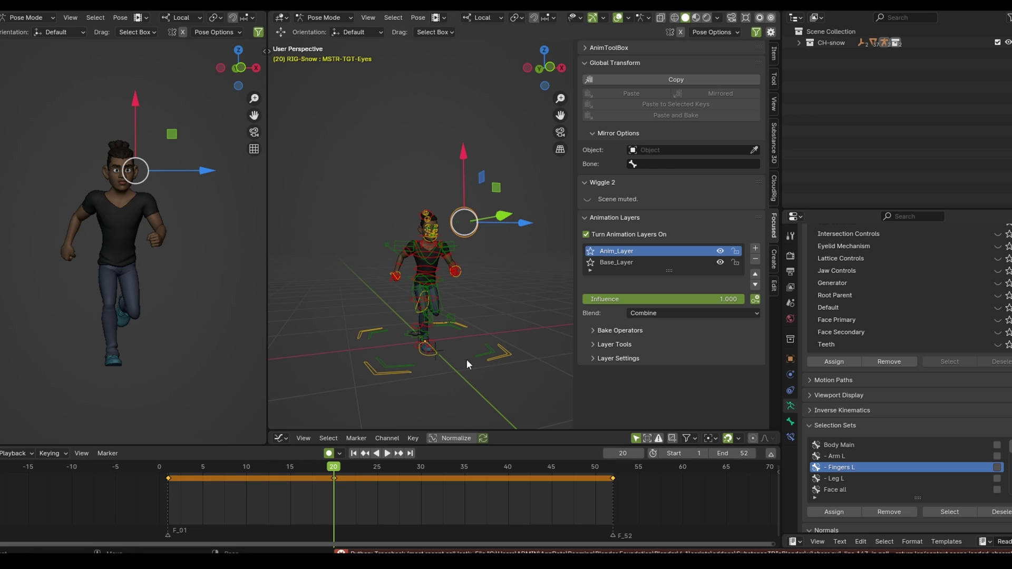
Step: Reposition the eye target at frames 25 and 34 with auto-keying
key(Right)
key(Right)
key(Right)
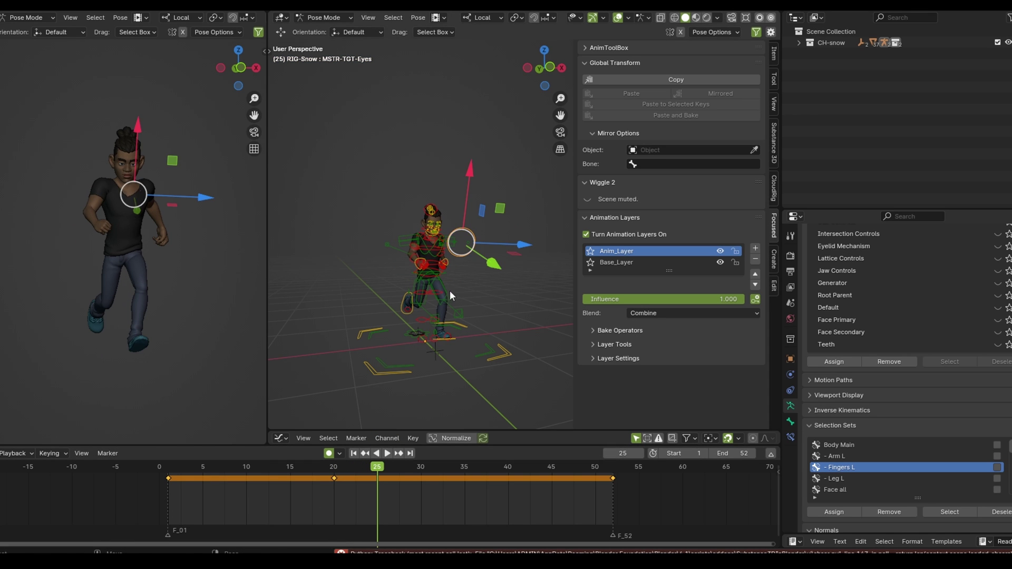
key(g)
click(464, 234)
key(Right)
key(Right)
key(Right)
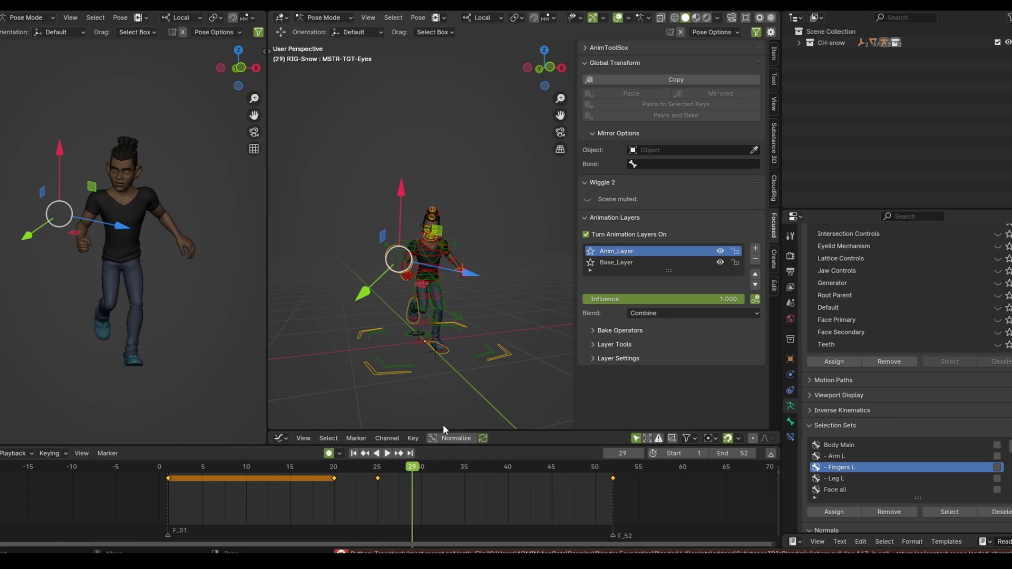
key(Right)
key(Right)
key(Right)
key(g)
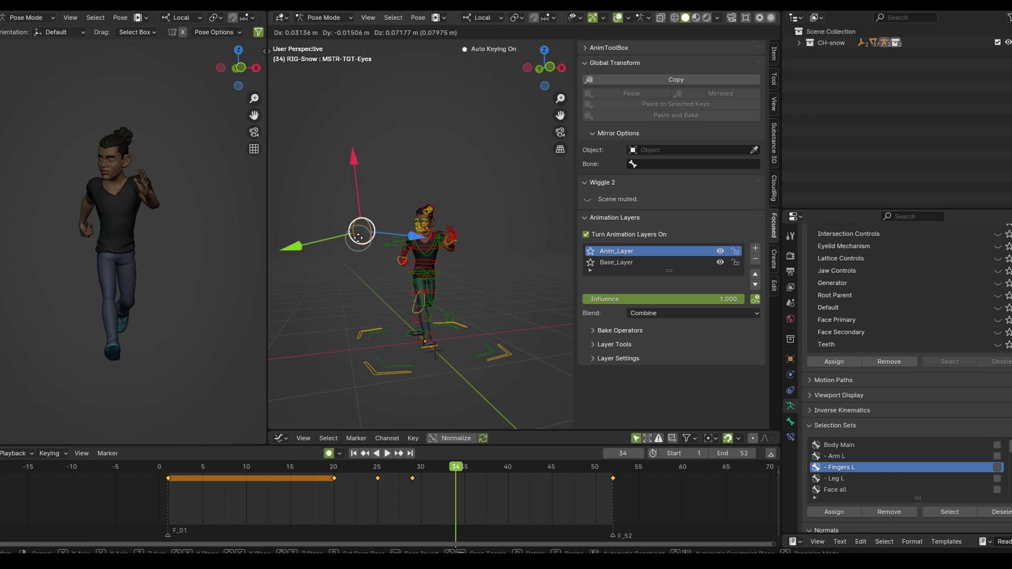
click(369, 216)
scroll(189, 271, up, 2)
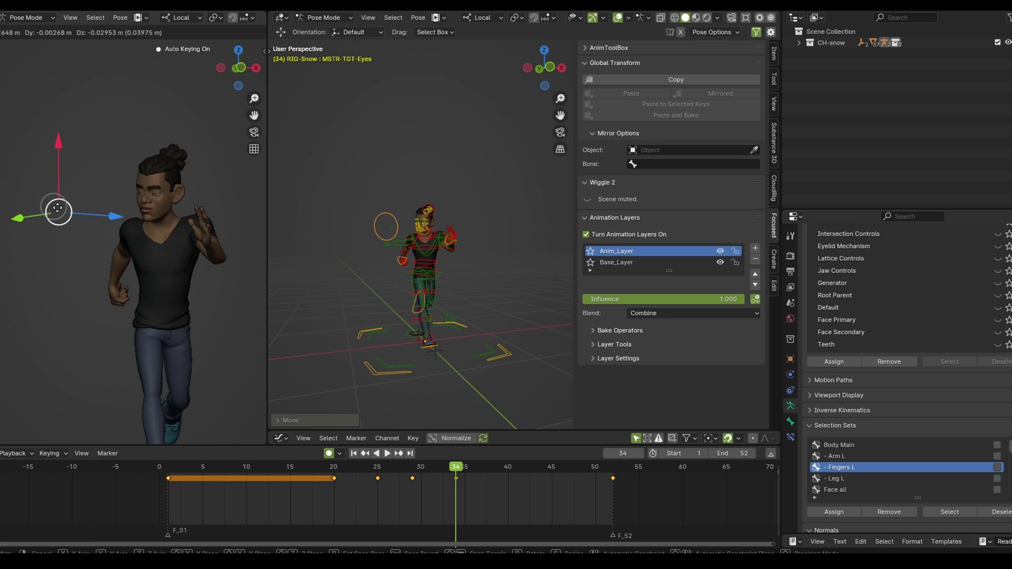
Step: Reposition the eye target at frames 39 and 42 with auto-keying
key(Right)
key(Right)
key(Right)
key(Right)
key(Right)
key(g)
click(58, 203)
key(Right)
key(Right)
key(Right)
key(g)
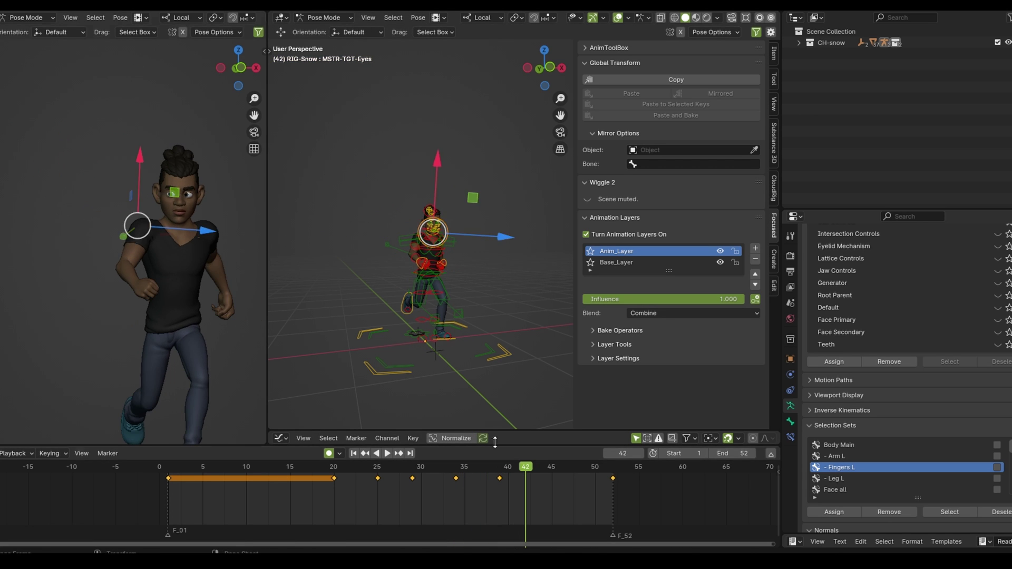
click(169, 215)
key(Right)
key(Right)
key(Right)
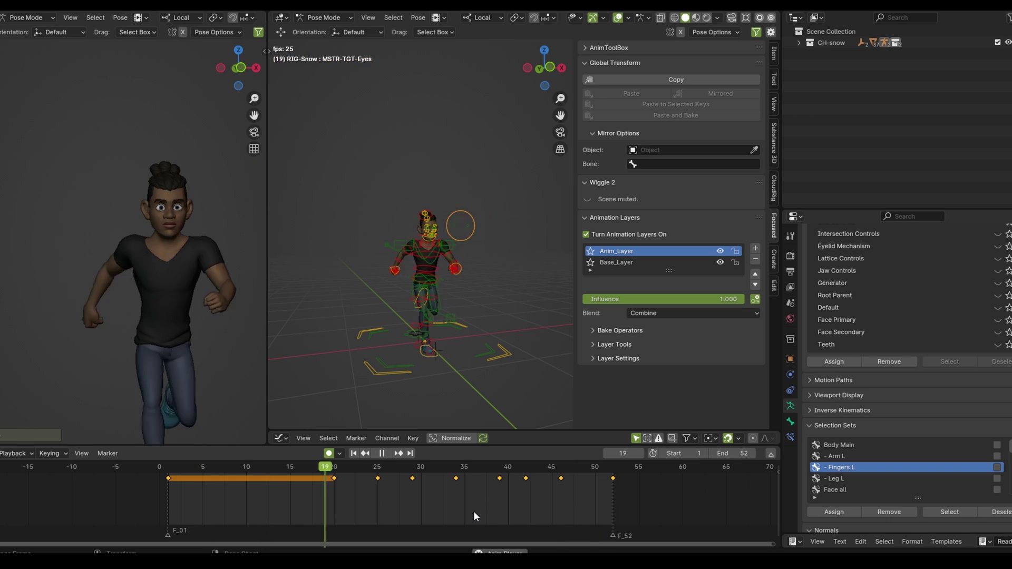
scroll(860, 464, up, 3)
Step: Select the right-hand bones in the BRIZQ set and re-activate Anim_Layer via Base_Layer
click(860, 457)
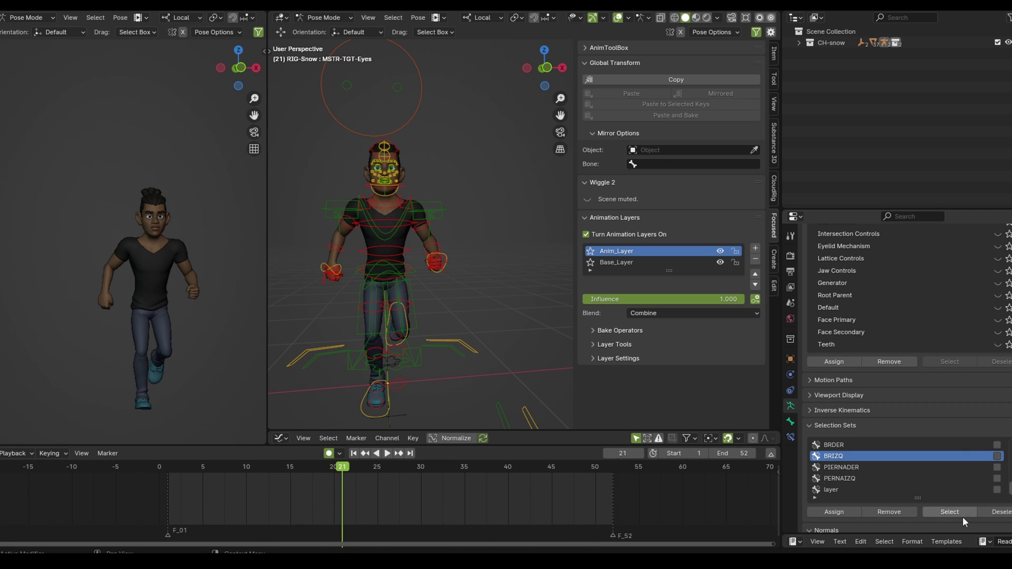
click(949, 512)
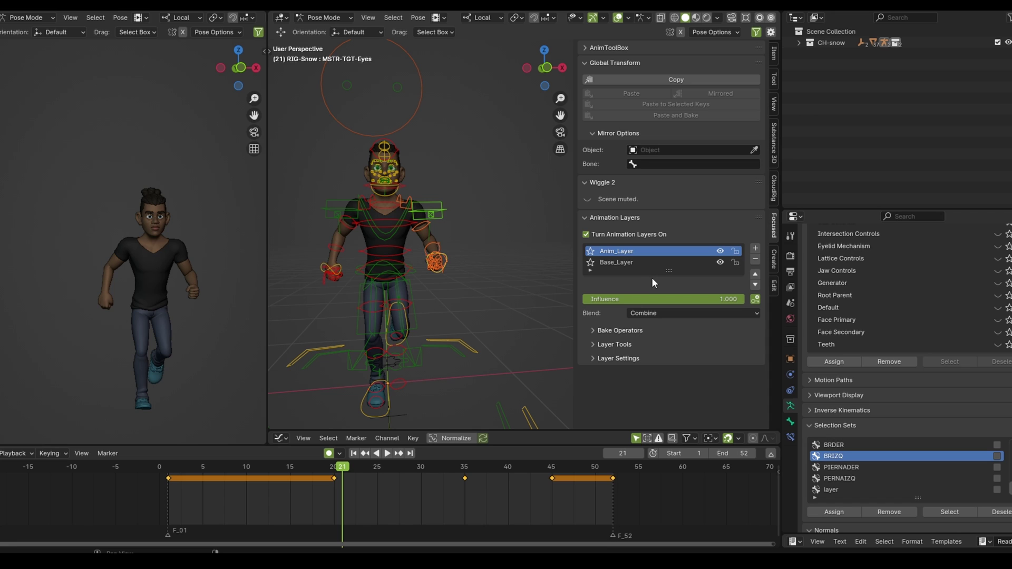
click(635, 265)
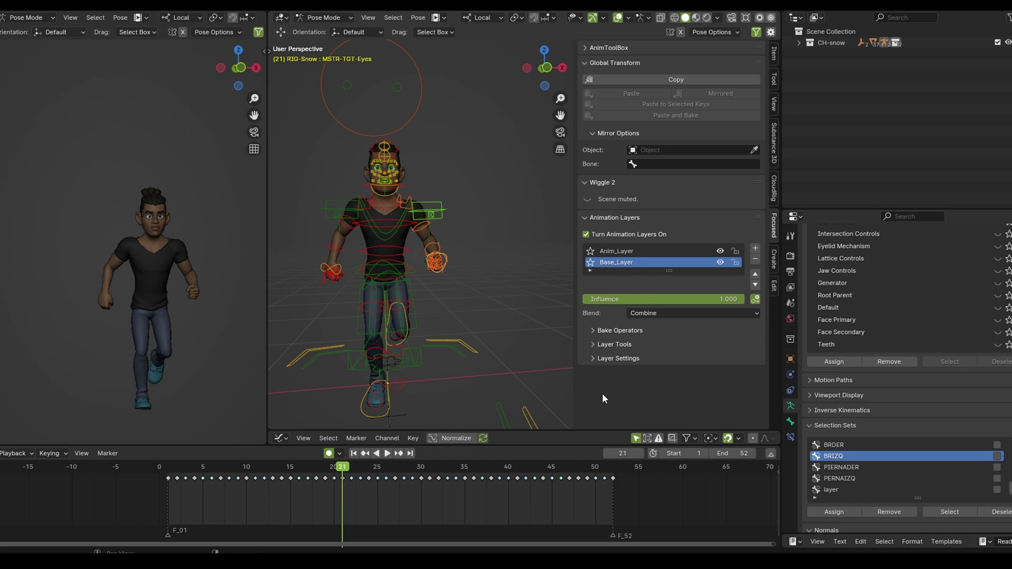
click(635, 251)
Step: Shift the frame-20 key to frame 29 and play back to check timing
click(337, 467)
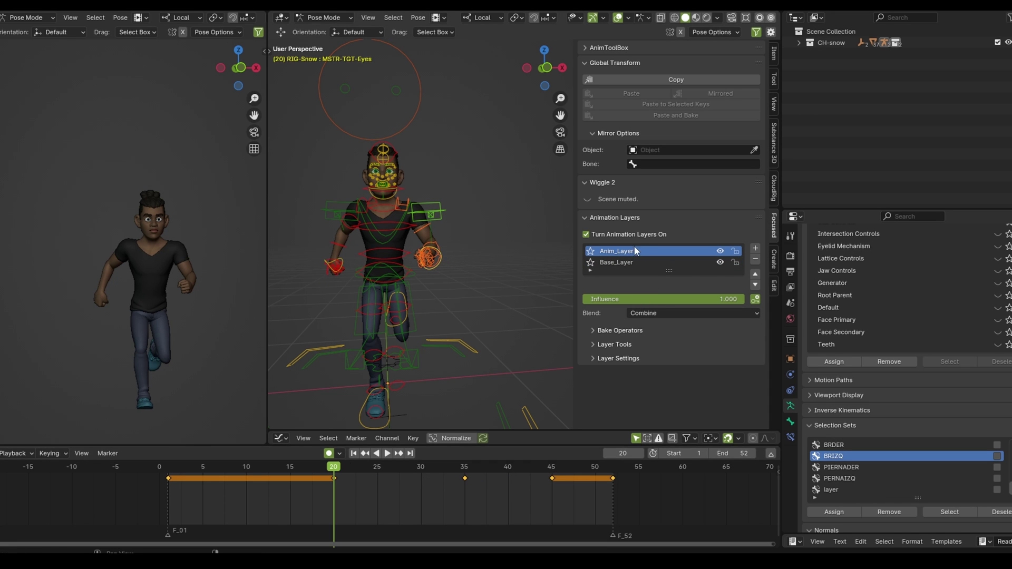
click(368, 467)
click(338, 480)
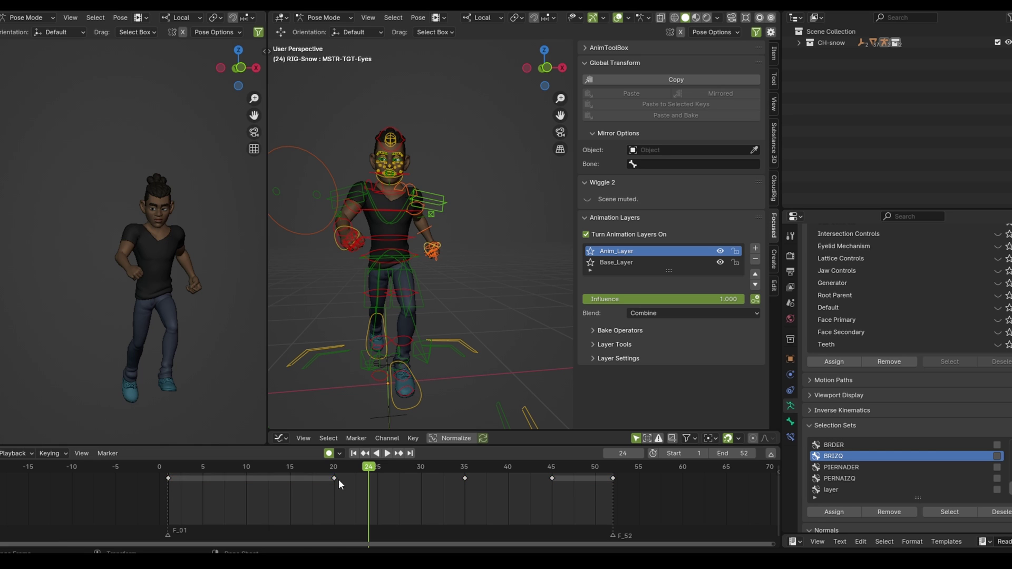
drag(339, 480, 398, 479)
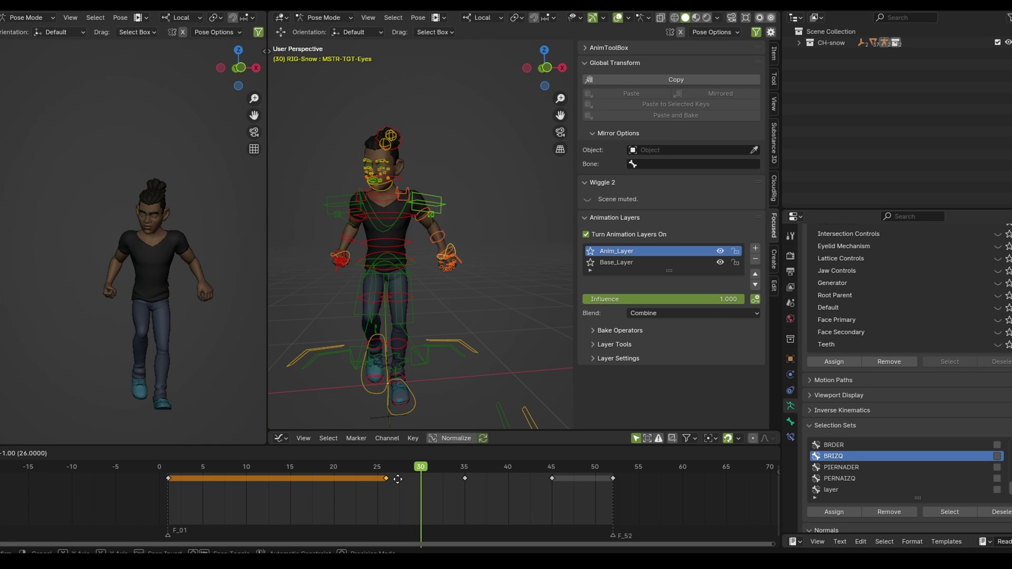
click(398, 479)
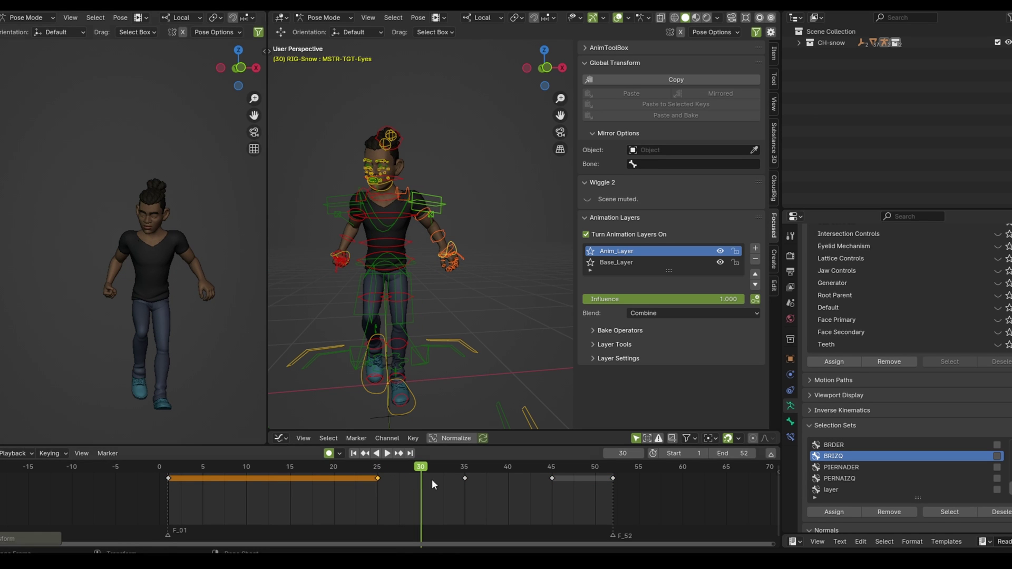
key(g)
click(387, 480)
key(space)
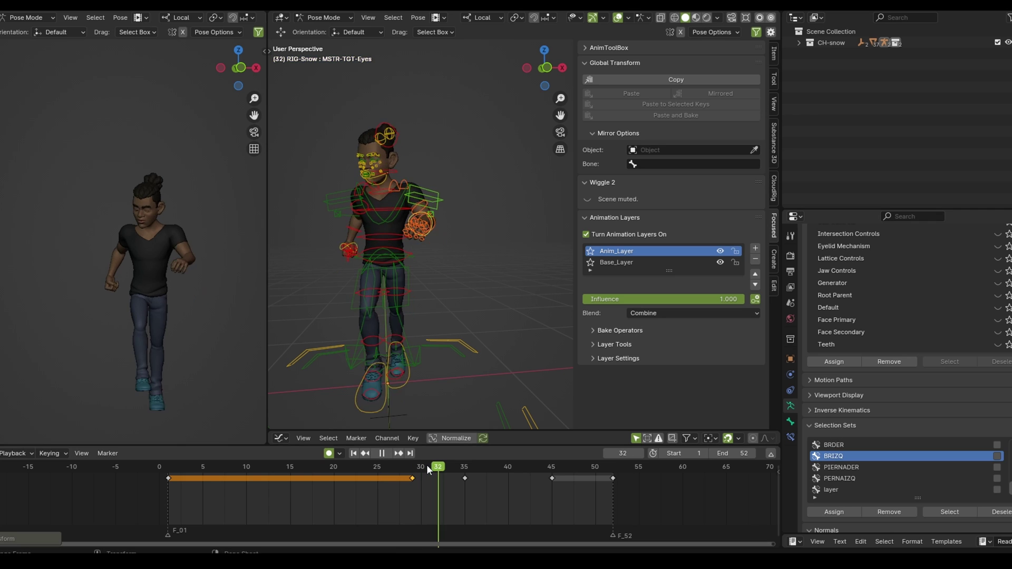
key(space)
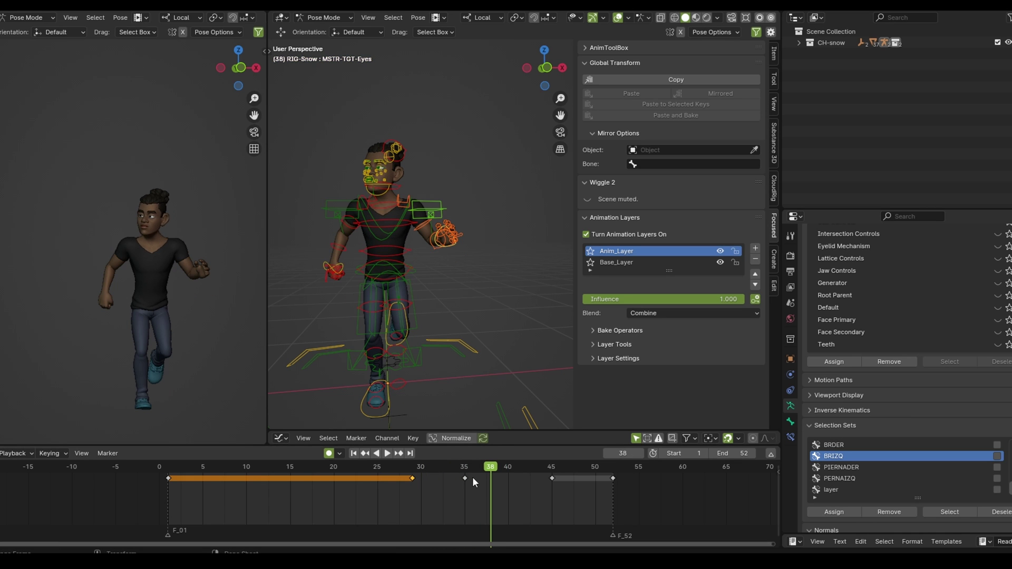
Step: Duplicate the frame-35 key to frame 40 and the frame-45 key to frame 43
click(465, 478)
key(shift+d)
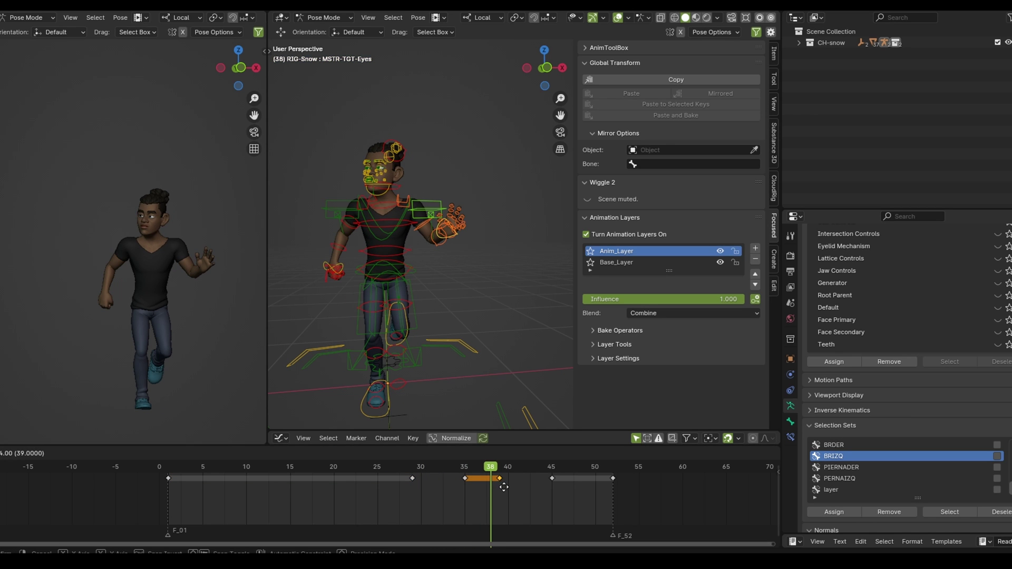
click(505, 487)
key(space)
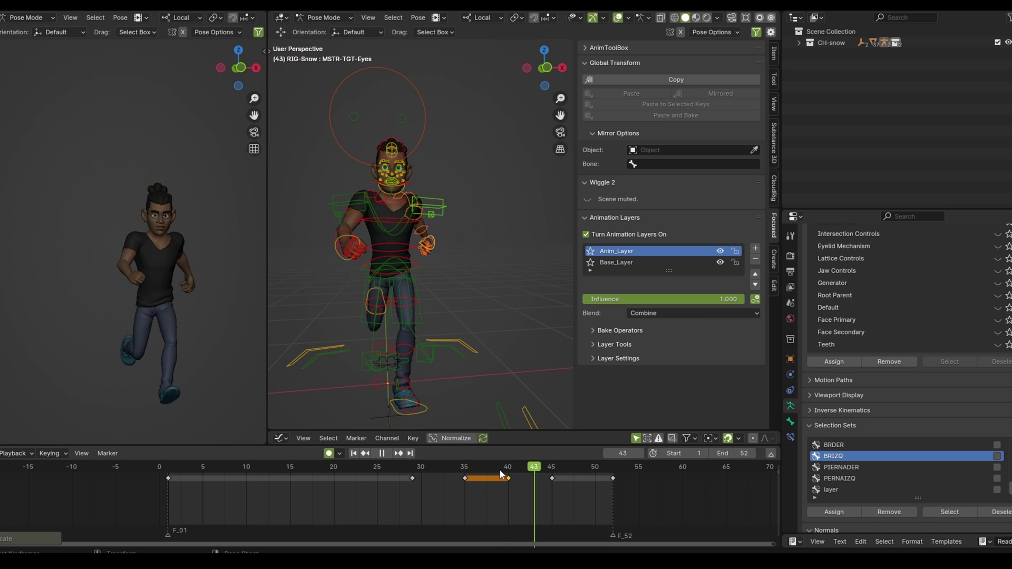
key(space)
shift+click(552, 478)
key(shift+d)
key(space)
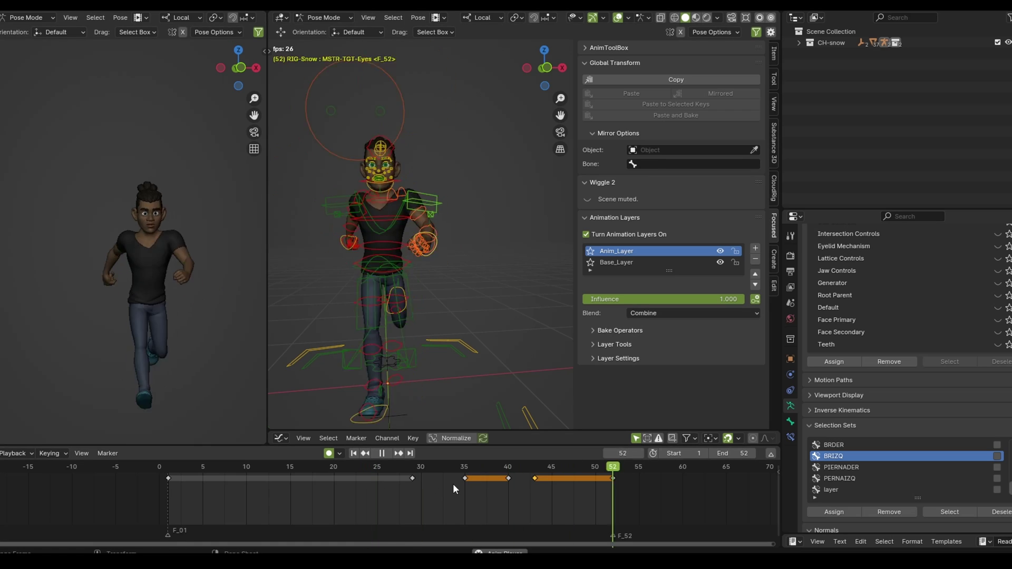
Step: At frame 40, rotate the left upper arm and forearm into a new pose
key(space)
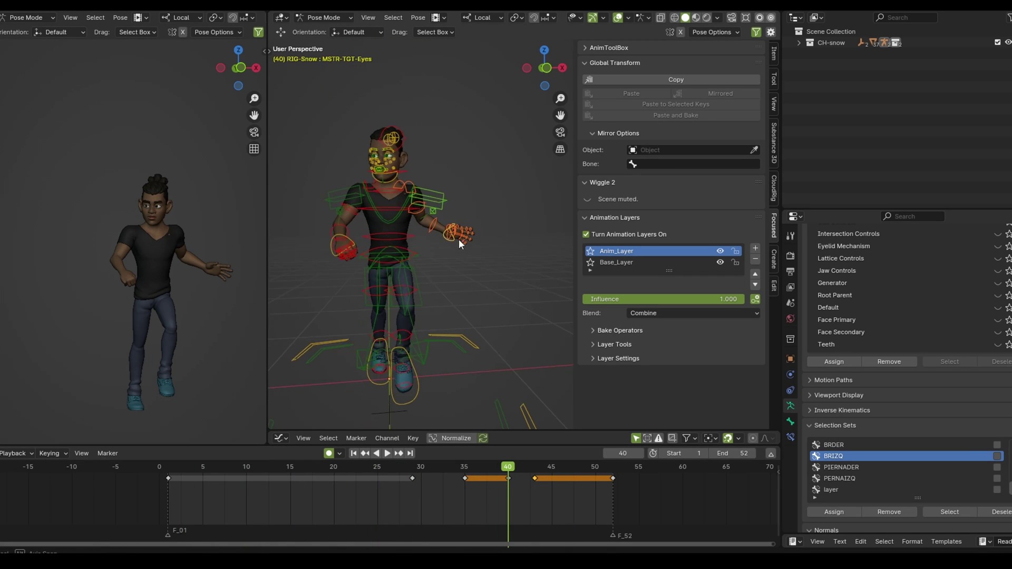
middle_drag(369, 237, 417, 176)
click(399, 207)
key(r)
key(r)
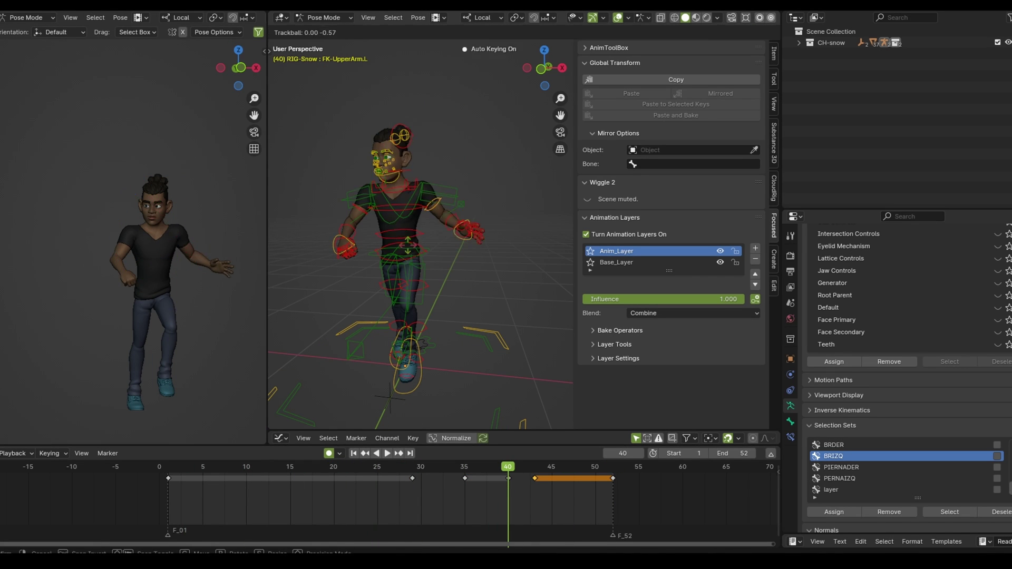
click(438, 201)
key(r)
key(r)
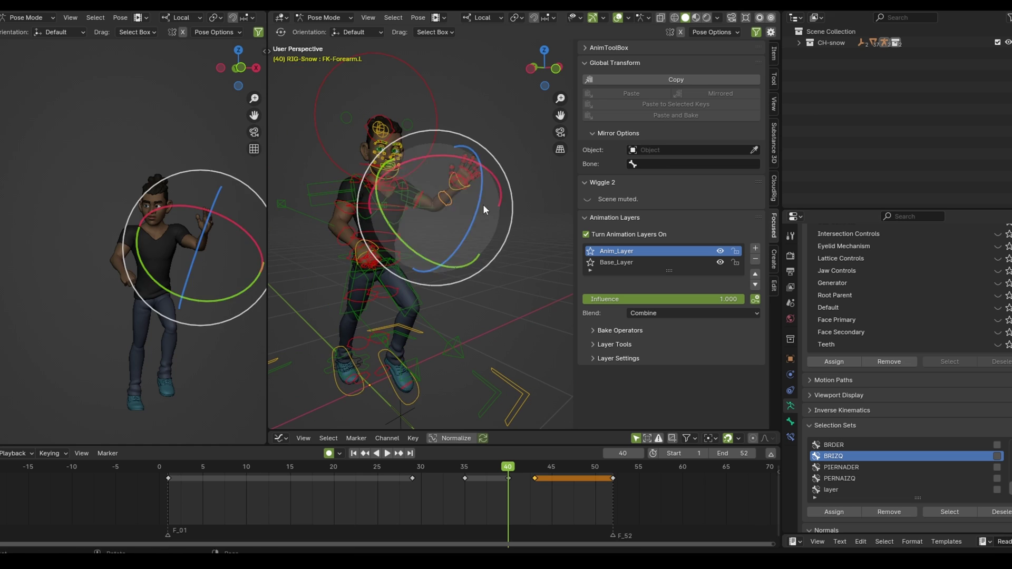
click(523, 504)
Step: Review the run and shift an arm key near the end to frame 33
key(space)
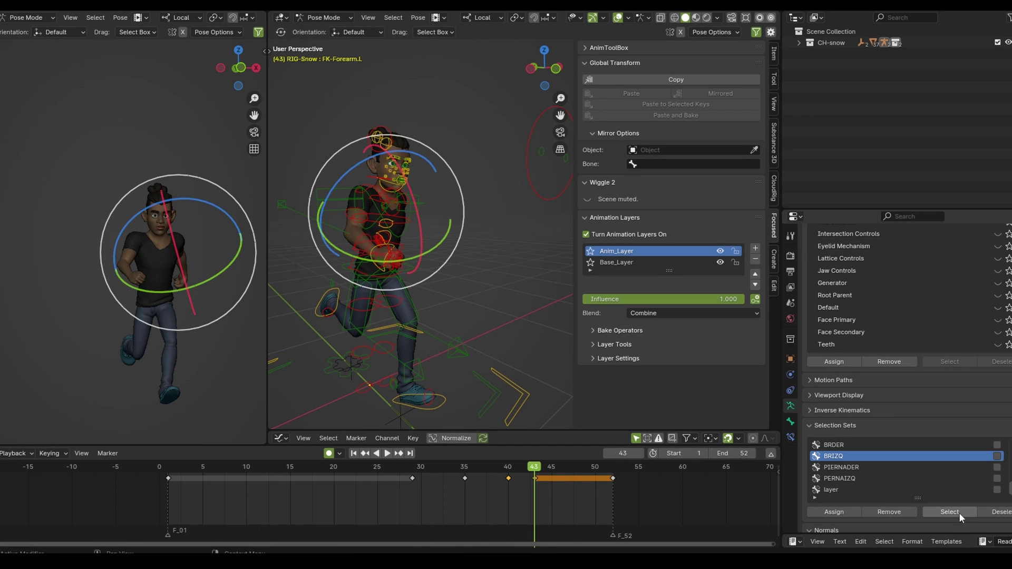
key(space)
middle_drag(464, 237, 488, 198)
click(552, 468)
key(space)
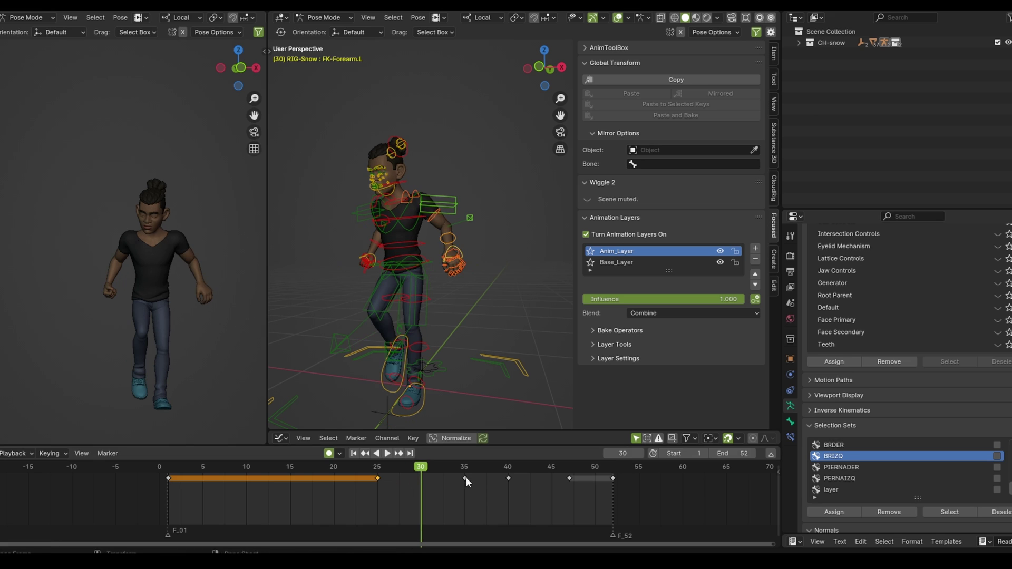
drag(466, 477, 438, 465)
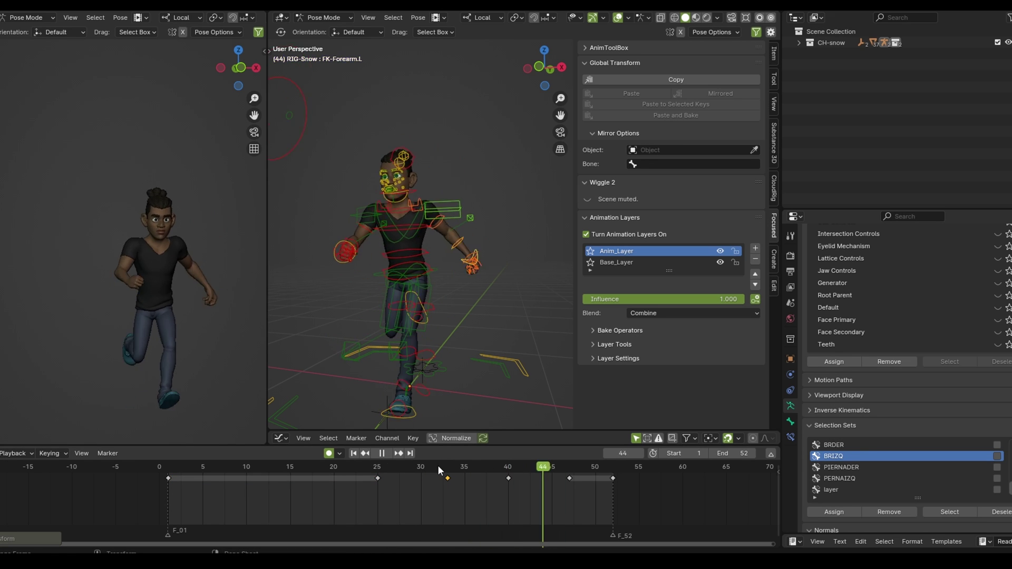
key(space)
key(space)
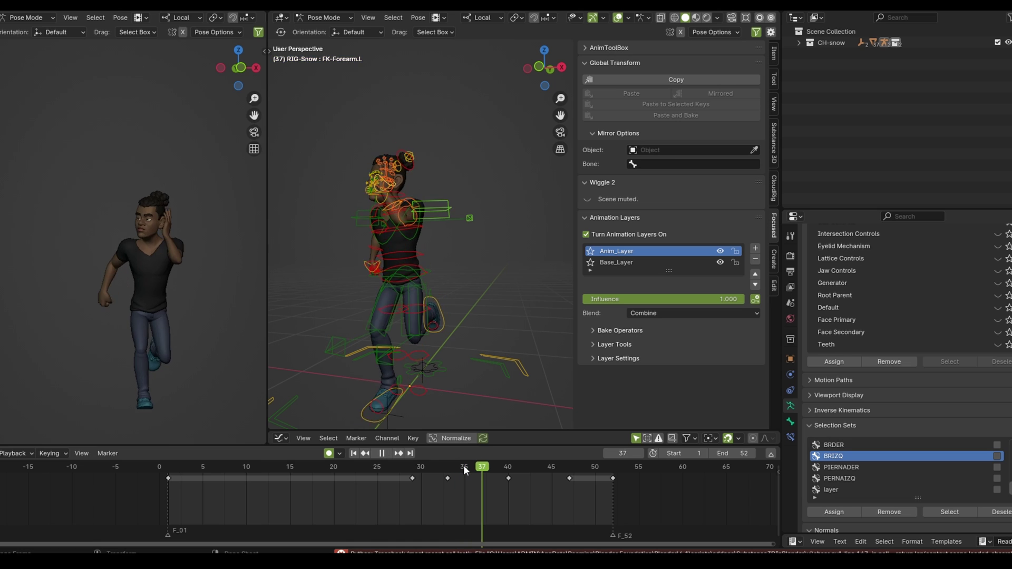
key(space)
Step: Rotate the left upper arm further and re-pose the left wrist at frame 38
key(bracketleft)
key(r)
key(r)
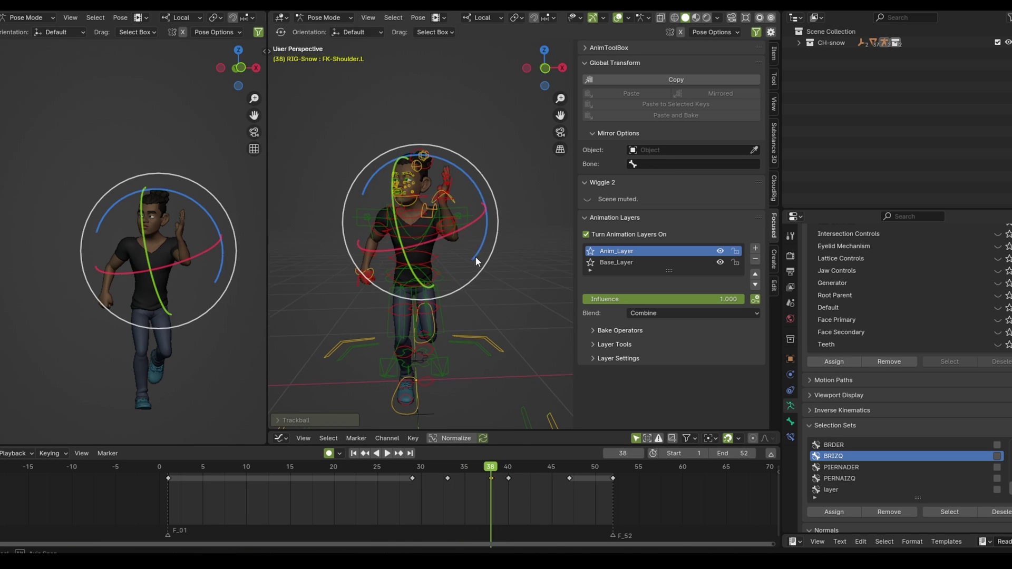
click(444, 234)
click(468, 202)
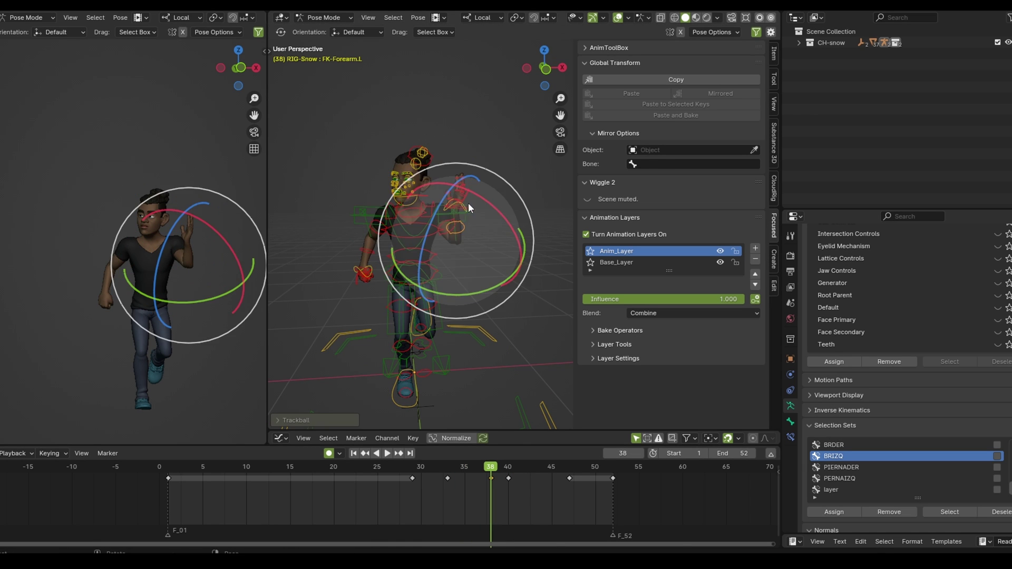
middle_drag(468, 202, 467, 194)
click(467, 196)
scroll(459, 255, up, 3)
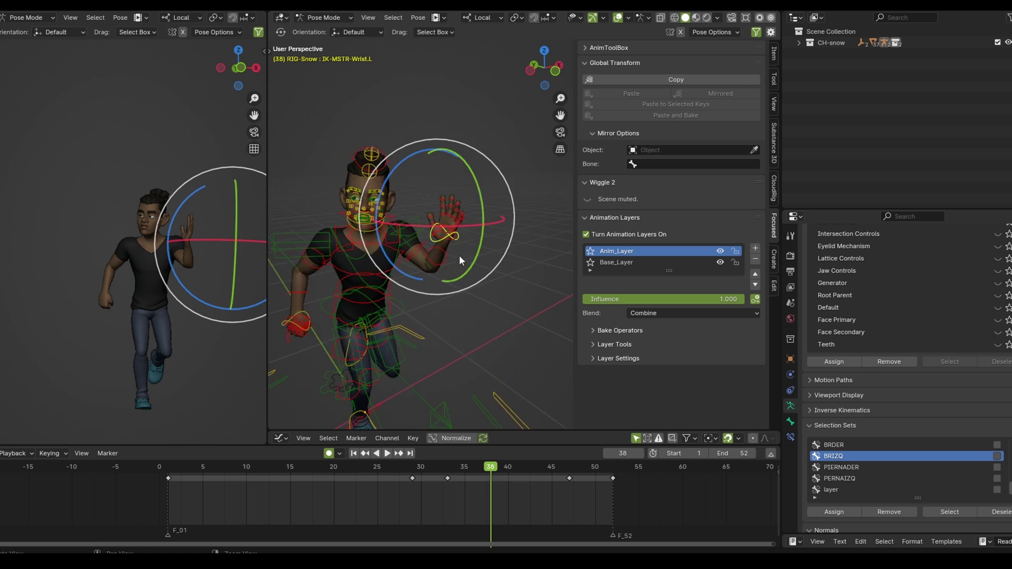
scroll(438, 252, up, 3)
key(r)
key(r)
key(Return)
click(473, 469)
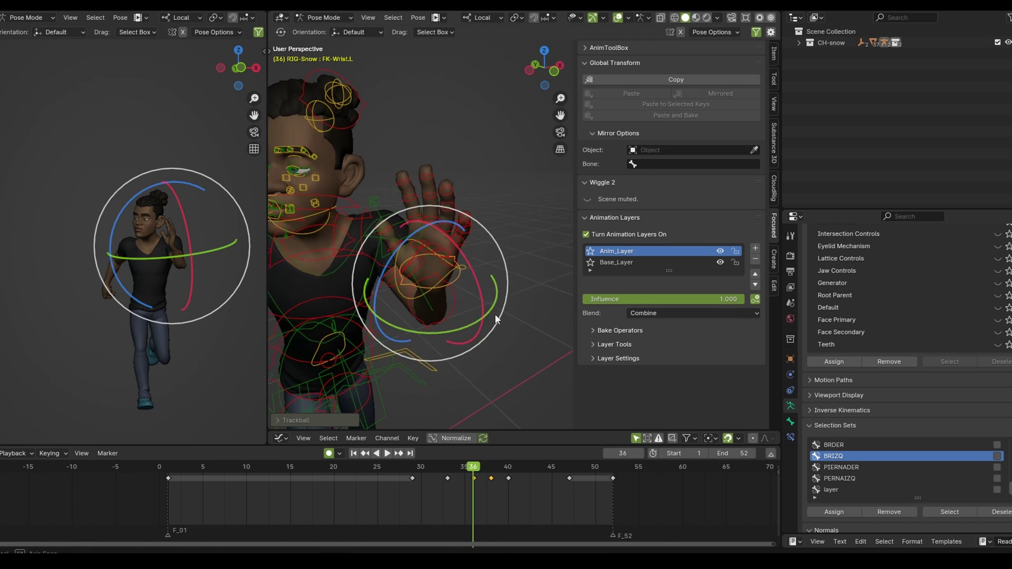
Step: Rotate the left forearm at frame 40, then replay the arm from around frame 33
scroll(461, 313, down, 2)
click(444, 288)
key(r)
key(r)
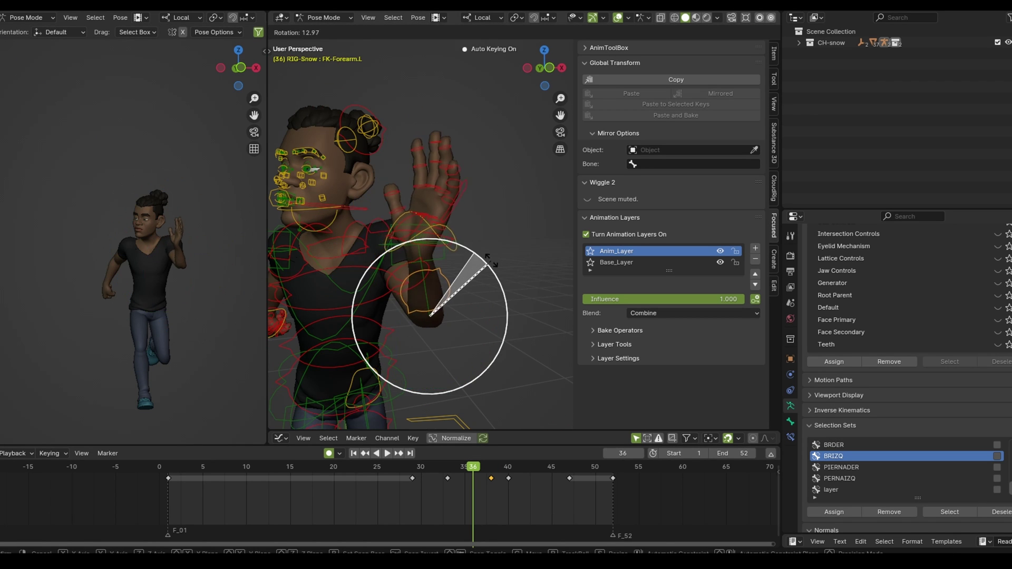
key(Return)
click(507, 467)
key(r)
key(r)
key(Return)
click(429, 248)
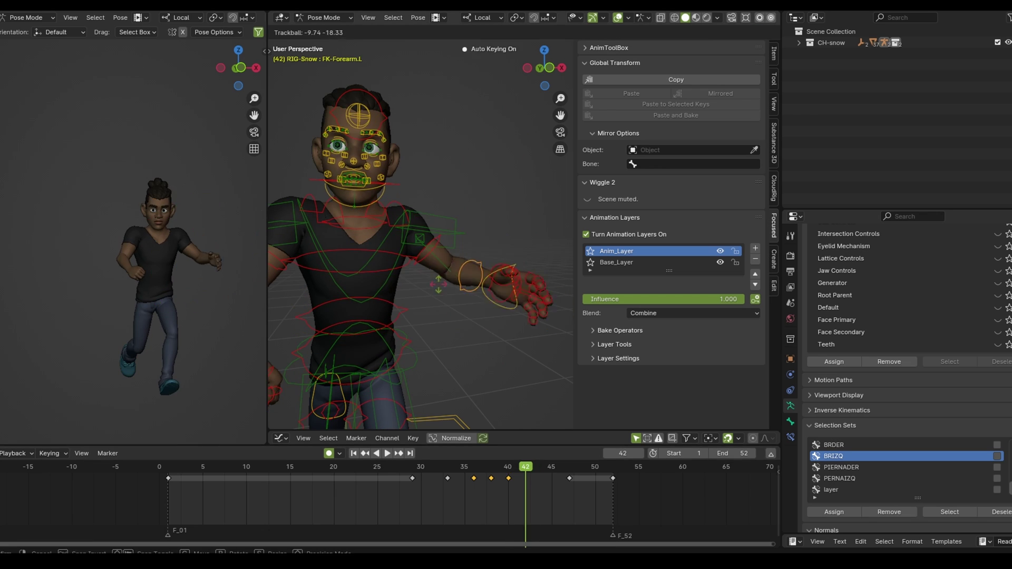
key(space)
click(413, 466)
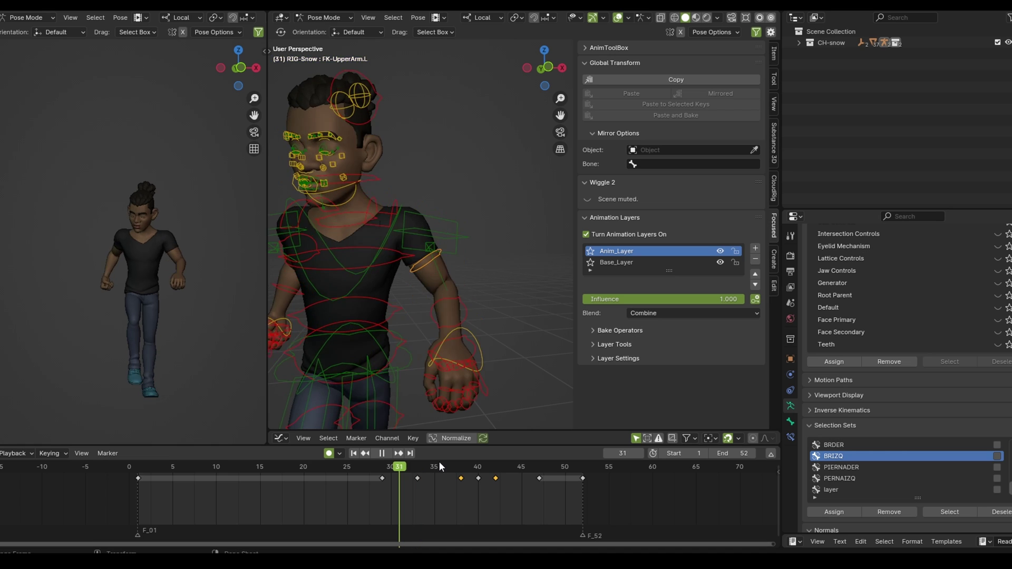
key(space)
Step: Compare Anim_Layer against the base motion, test 0.39 influence, then restore influence to 1
click(720, 251)
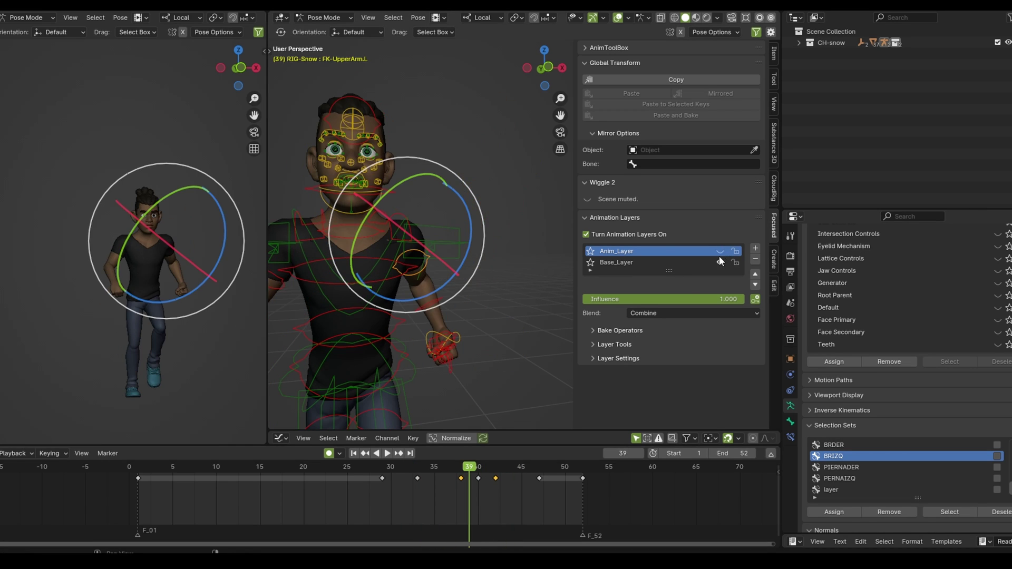
mouse_move(476, 493)
mouse_down()
mouse_move(564, 494)
mouse_move(409, 493)
mouse_move(443, 494)
mouse_move(442, 467)
mouse_up()
click(719, 251)
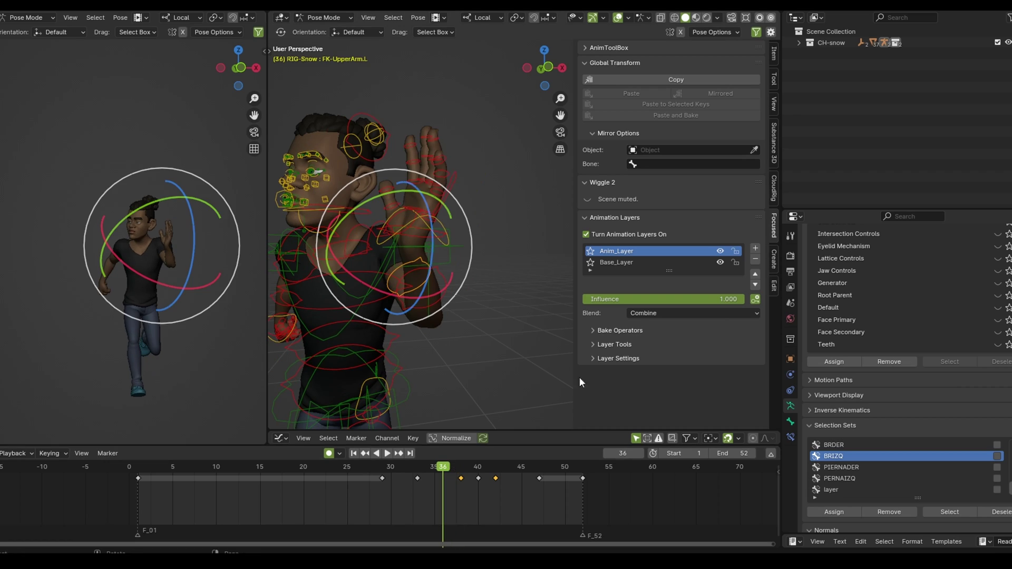
drag(729, 299, 645, 299)
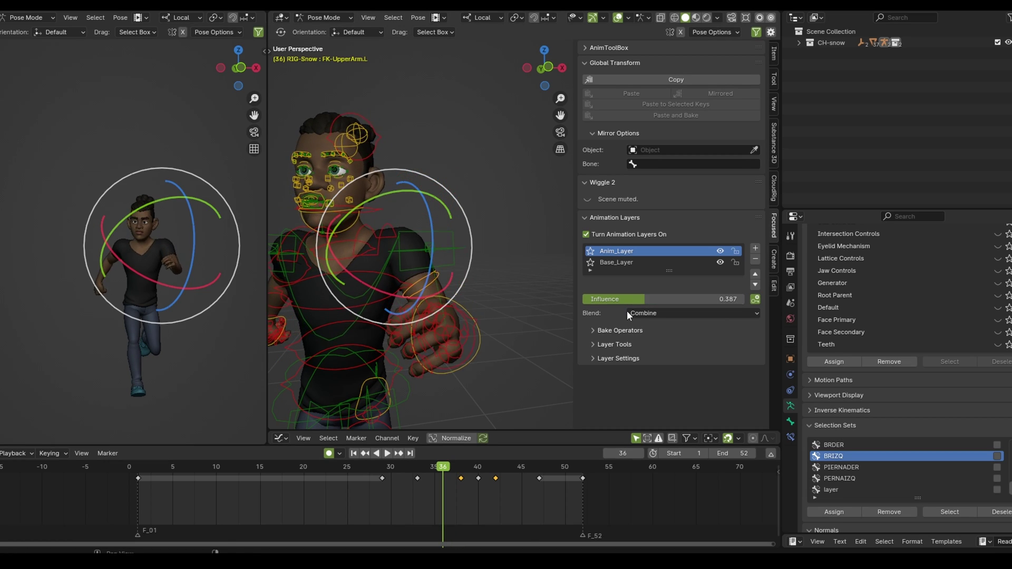
key(shift+Left)
key(space)
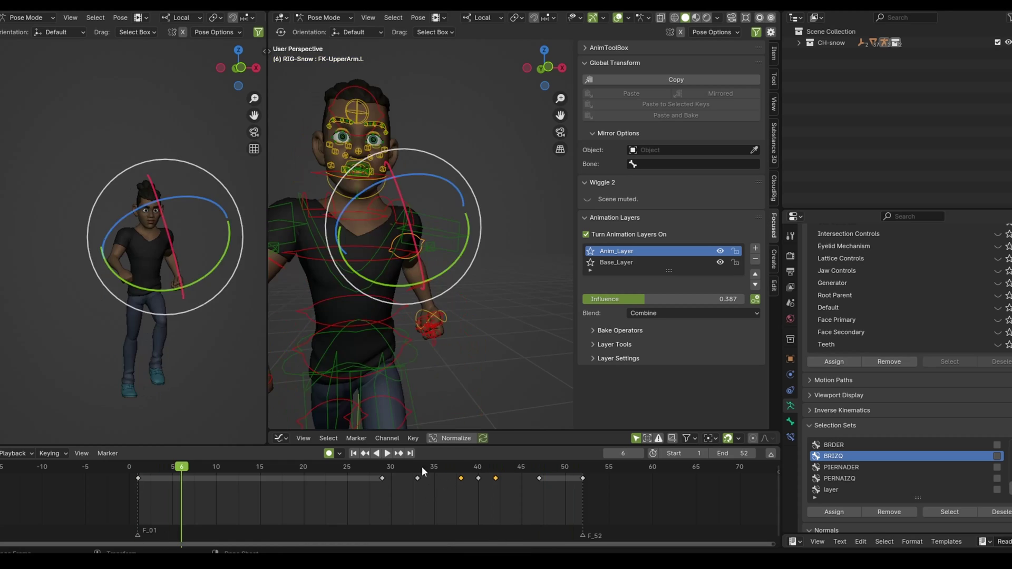
key(space)
click(641, 298)
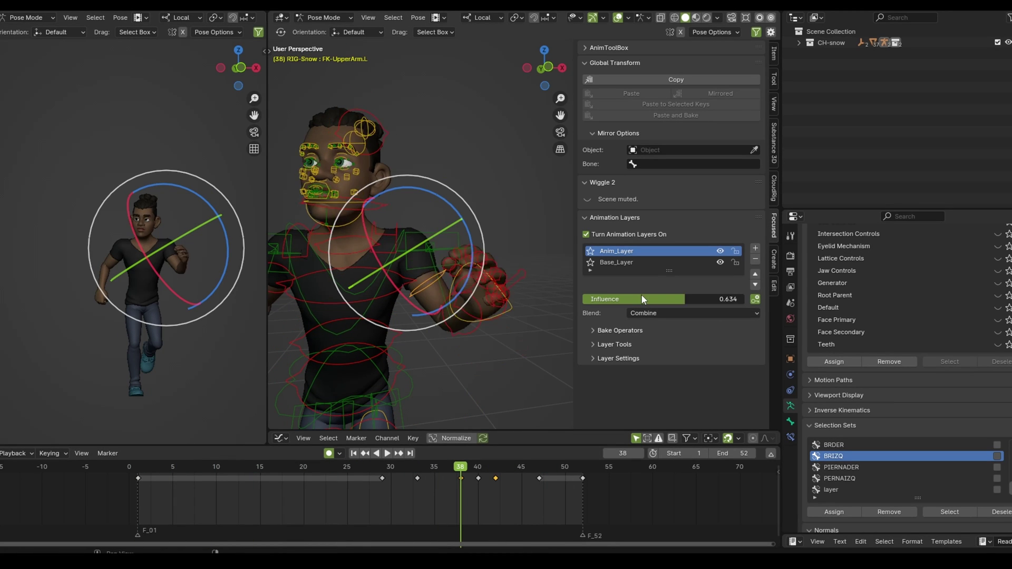
text(1)
key(Return)
Step: Delete the BRIZQ set's extra arm keys and add the Anim_Layer.001 layer
middle_drag(559, 337, 523, 328)
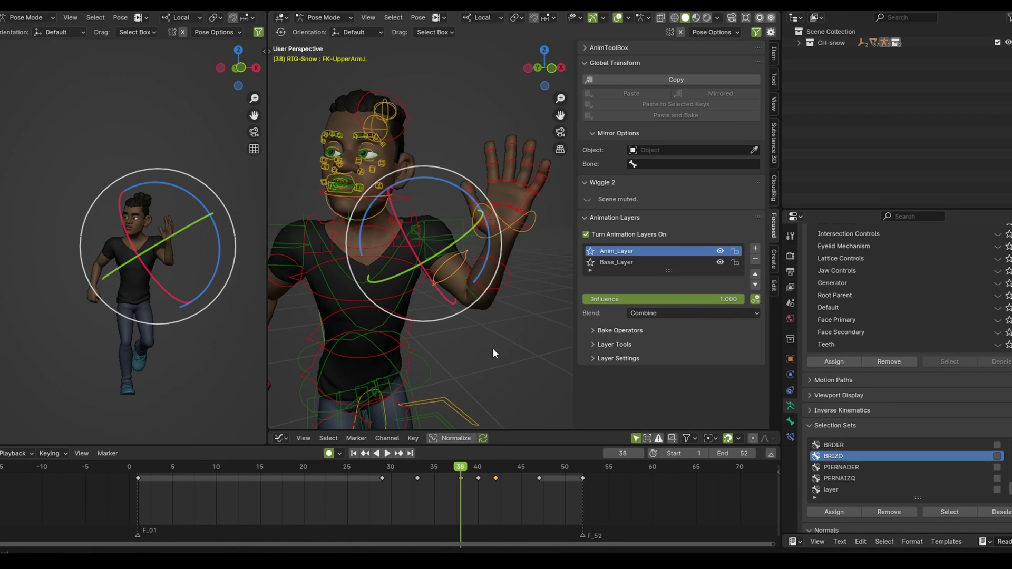
click(508, 286)
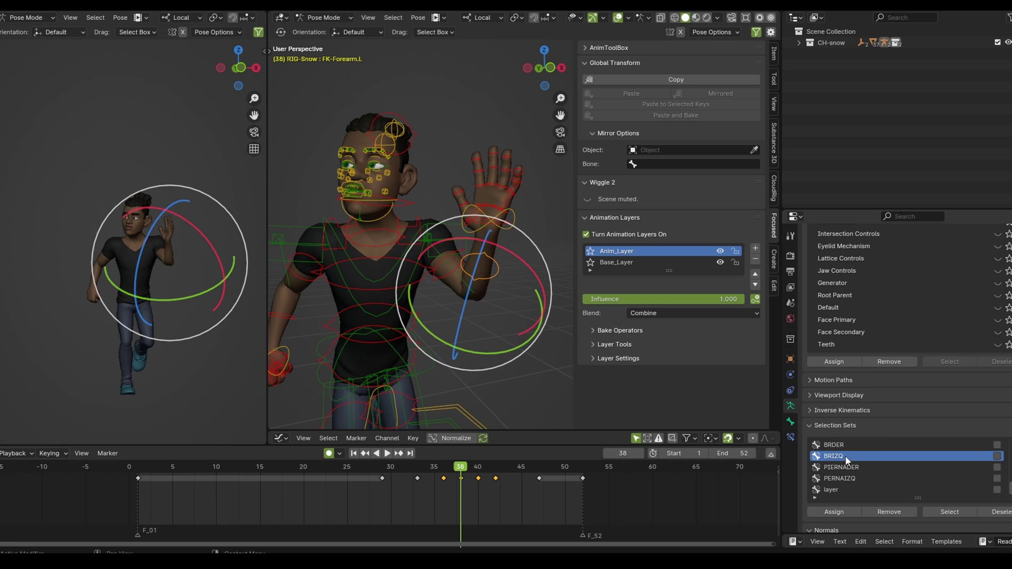
click(949, 512)
click(426, 466)
key(space)
key(space)
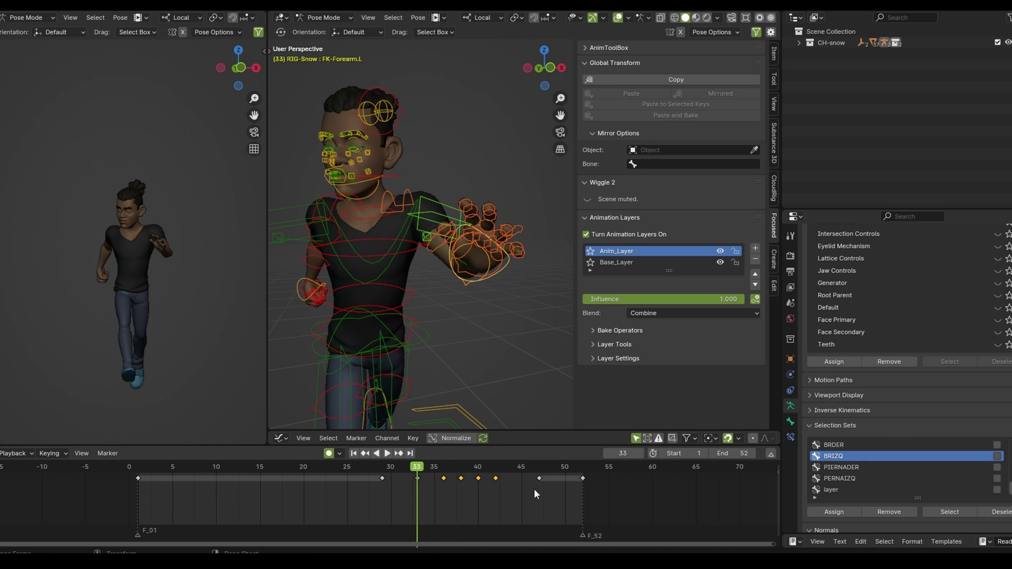
key(Delete)
key(space)
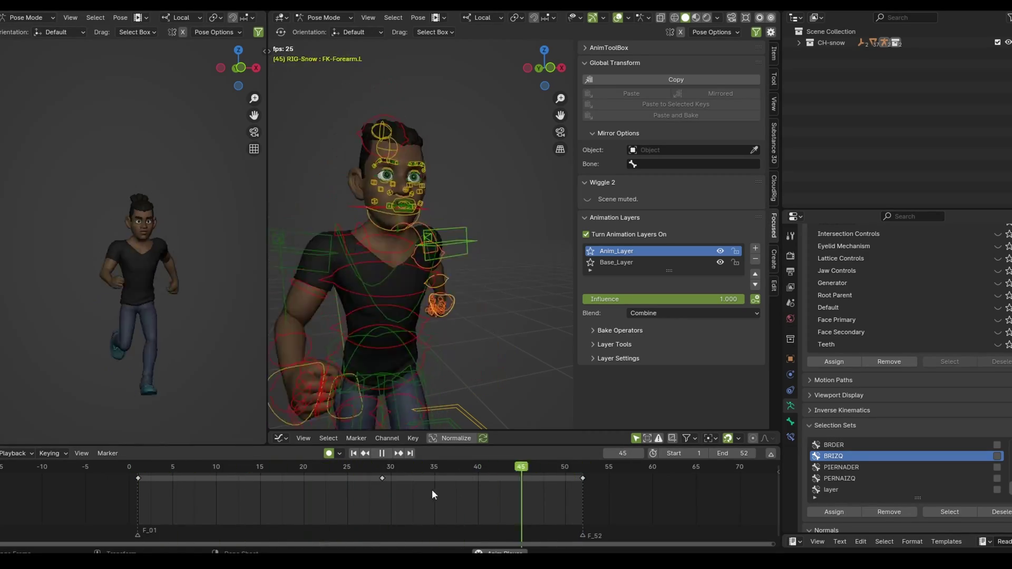
key(space)
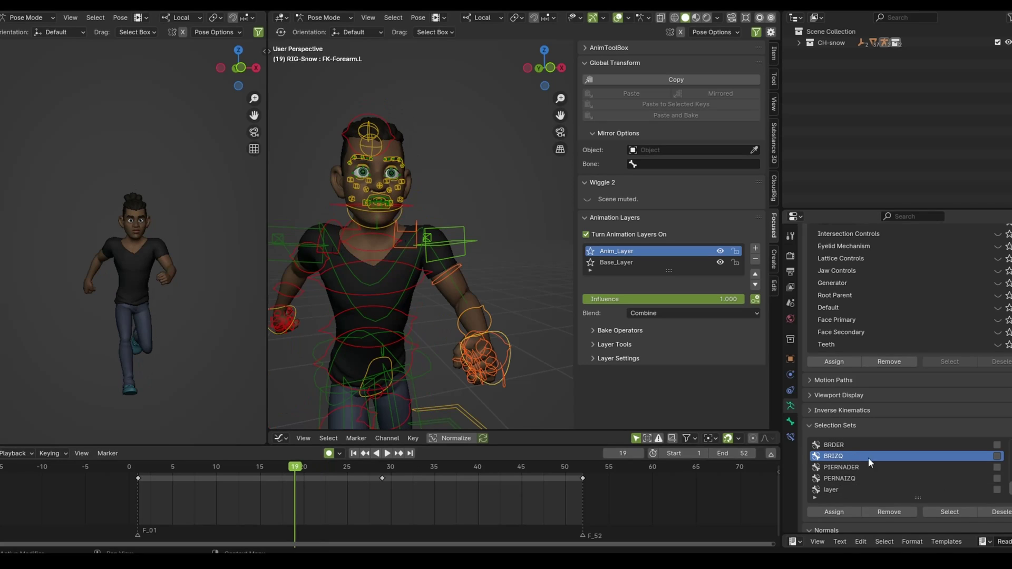
click(755, 247)
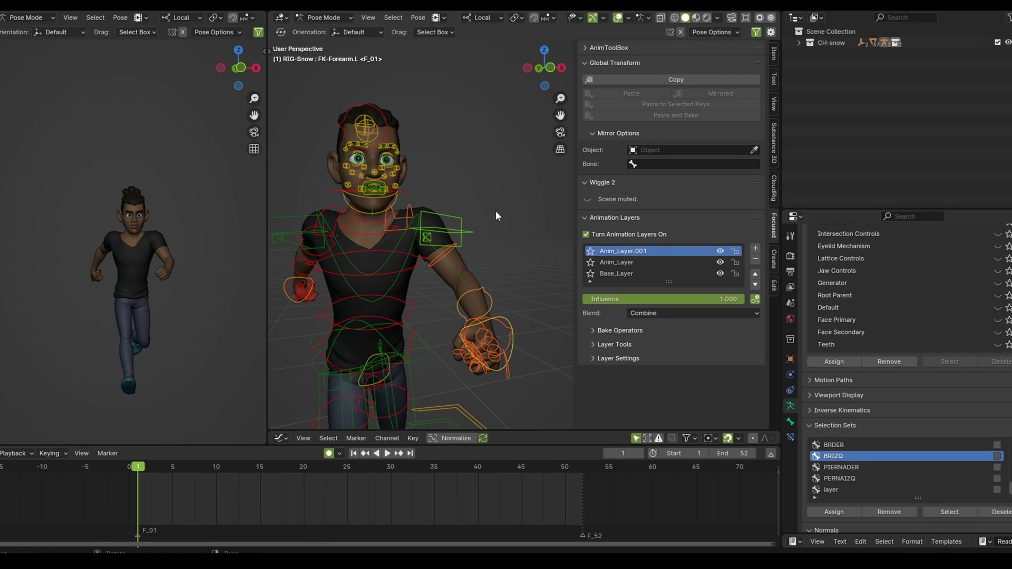
Step: Key the arm pose at frame 52 and at frame 15
click(579, 466)
key(i)
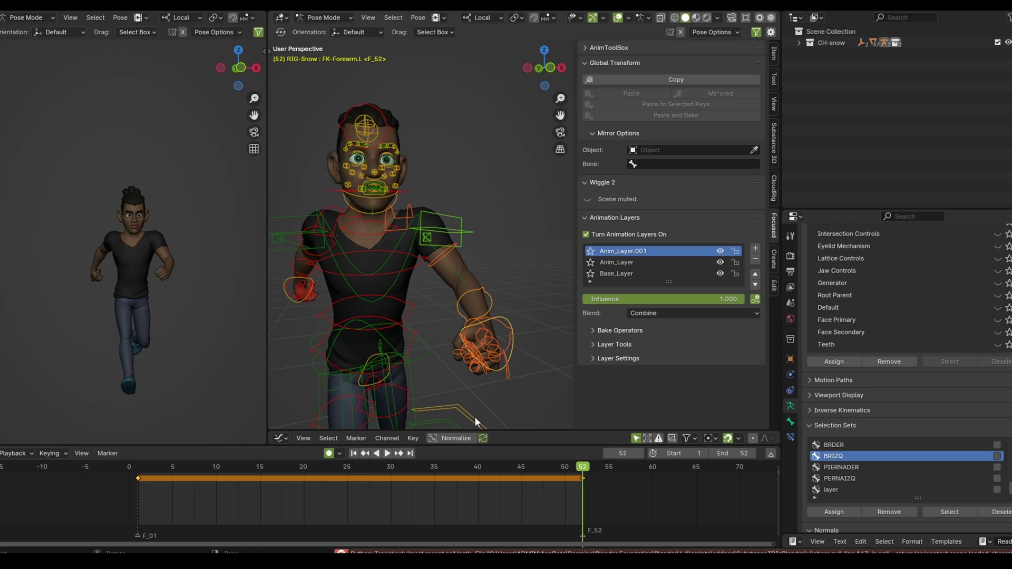
drag(321, 467, 260, 466)
key(i)
click(505, 468)
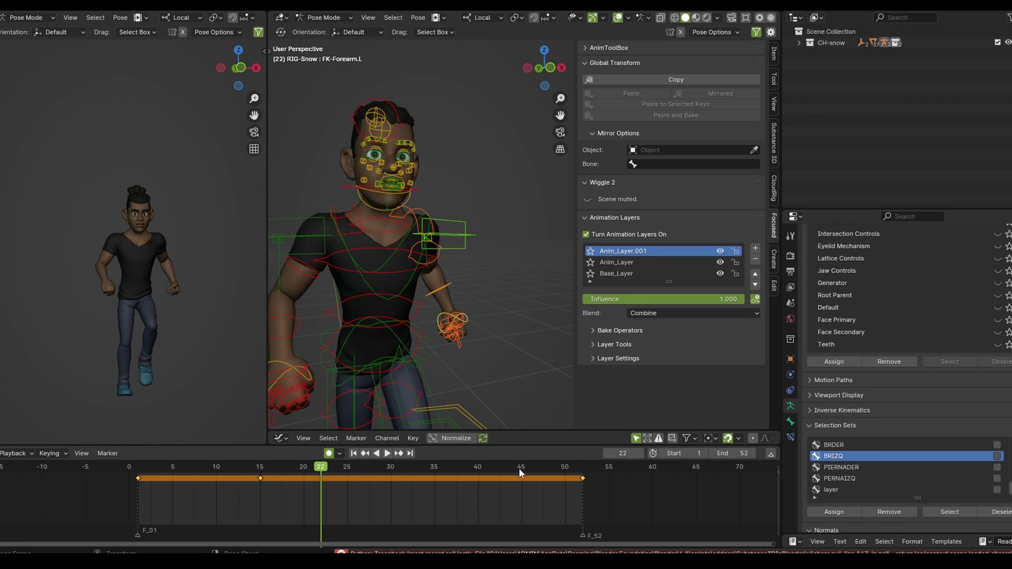
key(i)
key(space)
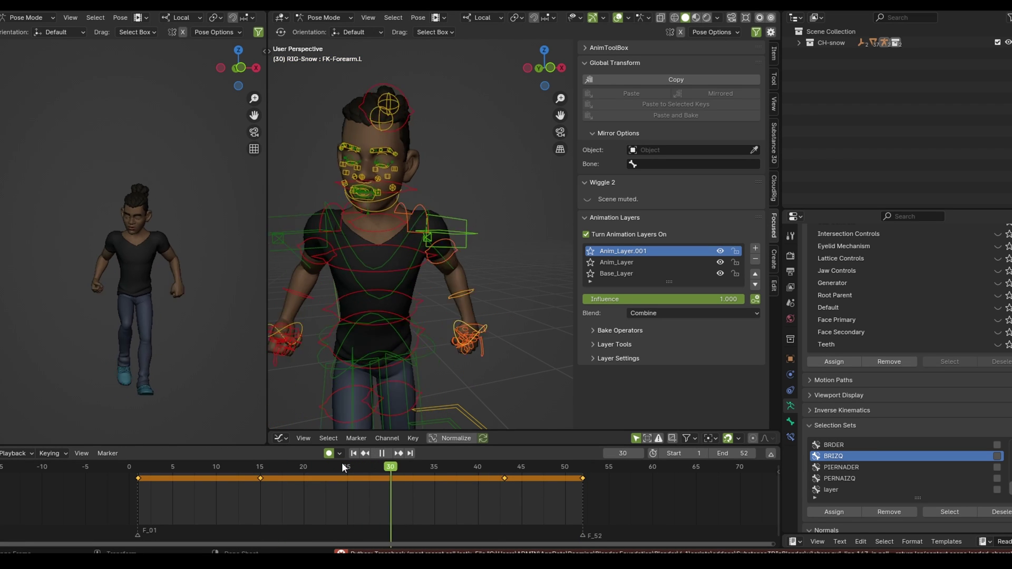
key(space)
Step: Rotate and key the left upper arm at frame 34, then review the change
click(436, 262)
key(r)
key(r)
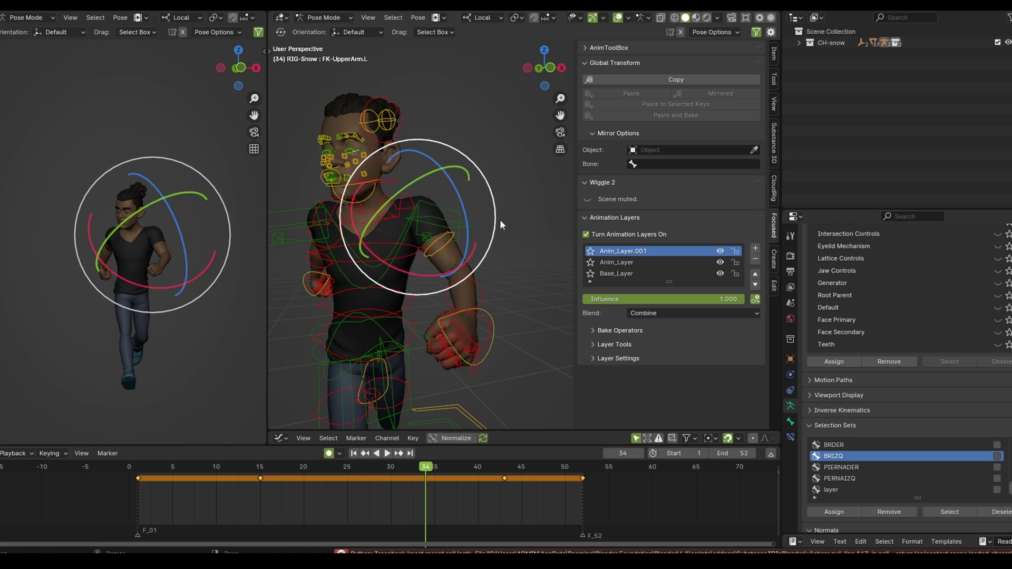
click(500, 220)
key(i)
key(space)
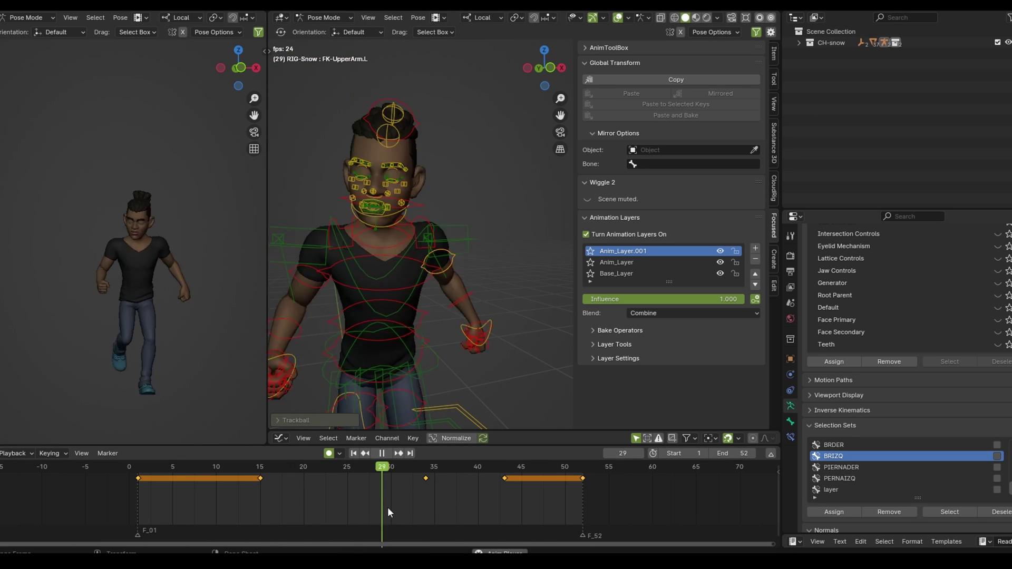
key(space)
Step: Rotate the left forearm, clear the Fingers L rotations, and re-pose the hand
mouse_move(474, 370)
middle_down()
mouse_move(484, 273)
mouse_move(459, 300)
mouse_move(514, 235)
middle_up()
click(517, 248)
key(r)
key(r)
click(511, 270)
click(515, 236)
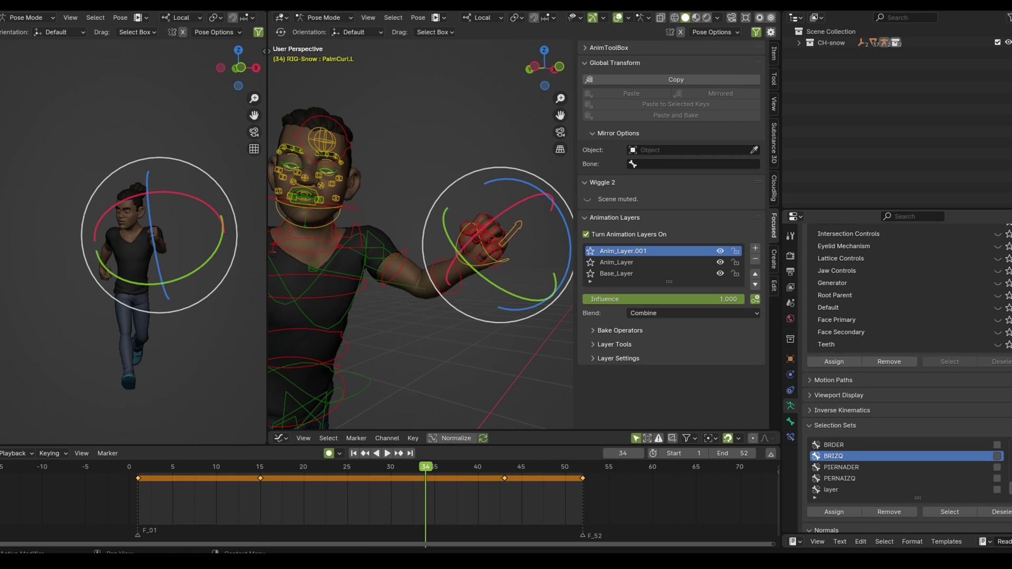
scroll(896, 469, up, 5)
click(841, 456)
click(949, 512)
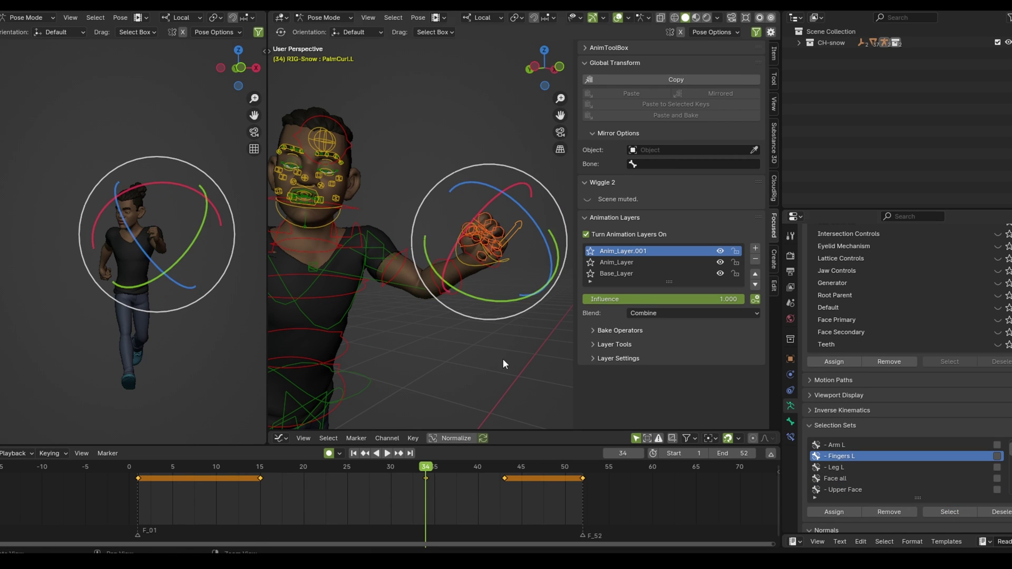
key(alt+r)
middle_drag(502, 359, 505, 331)
drag(504, 331, 501, 282)
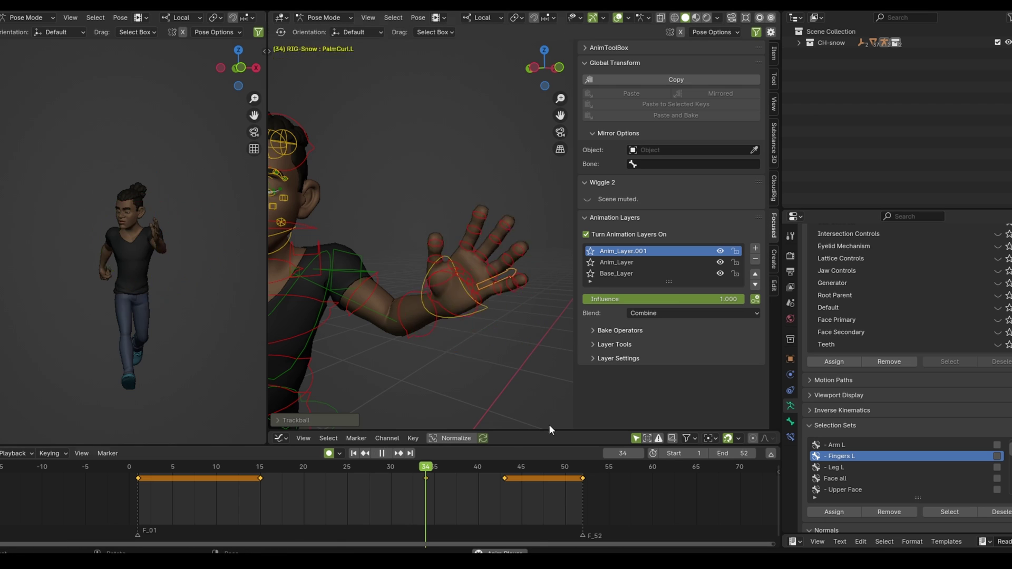
key(space)
key(space)
Step: Retime the arm keys around frames 15, 22 and 34
scroll(896, 469, down, 5)
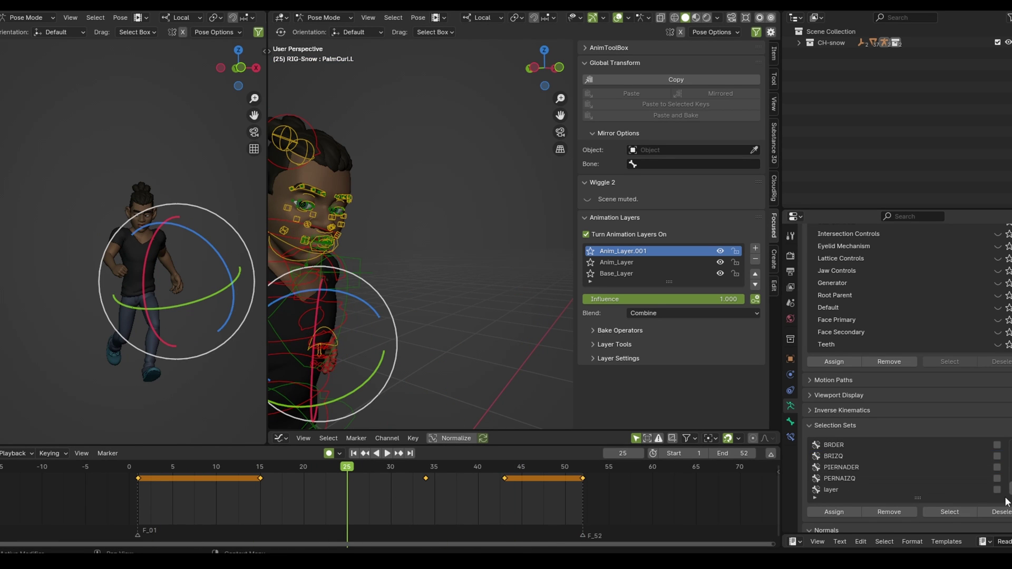
click(425, 478)
shift+click(346, 478)
click(321, 467)
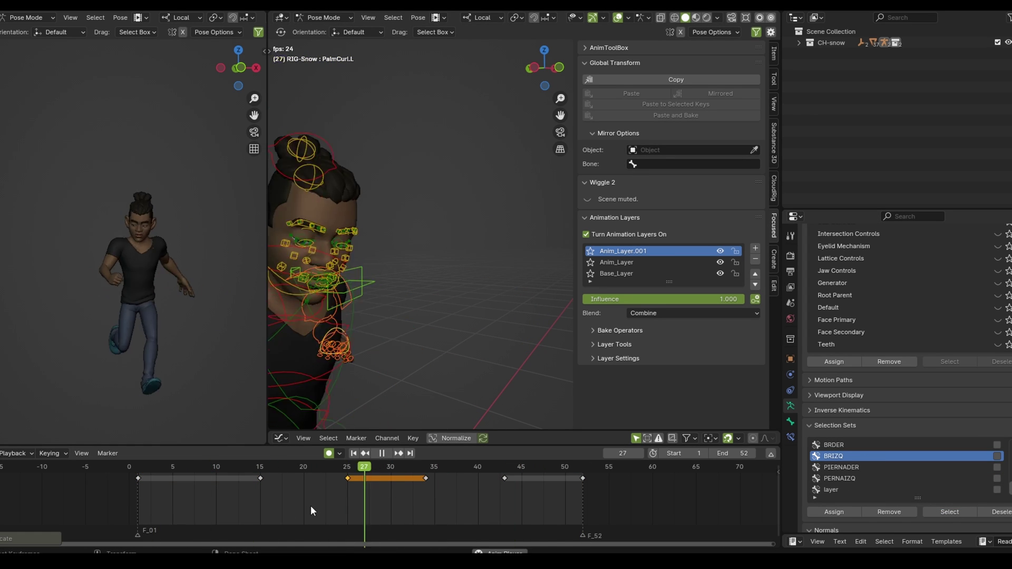
shift+click(260, 478)
key(g)
click(262, 476)
key(space)
drag(347, 478, 374, 478)
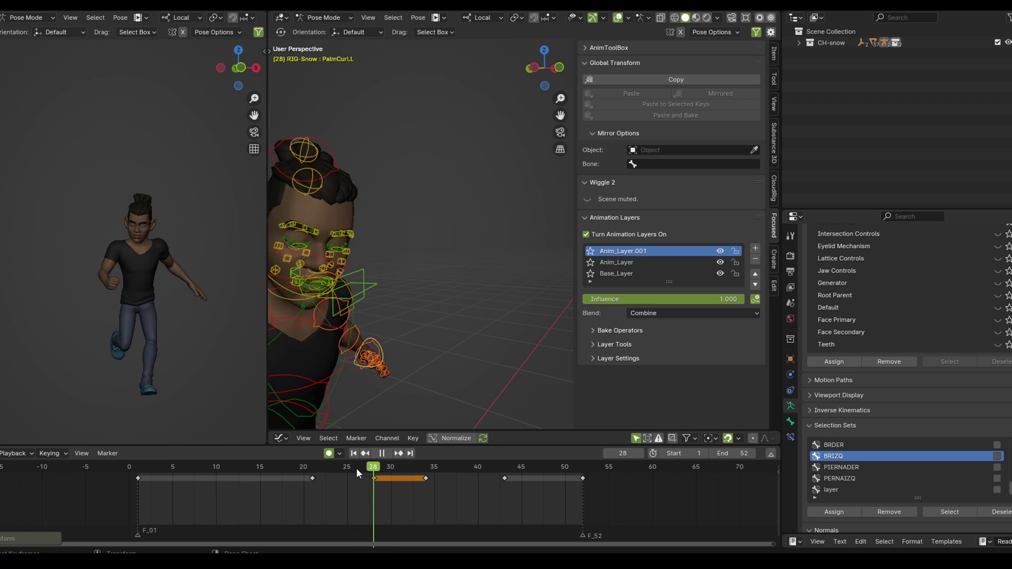
Step: Rotate the left shoulder, upper arm and forearm into a new pose at frame 39
click(374, 280)
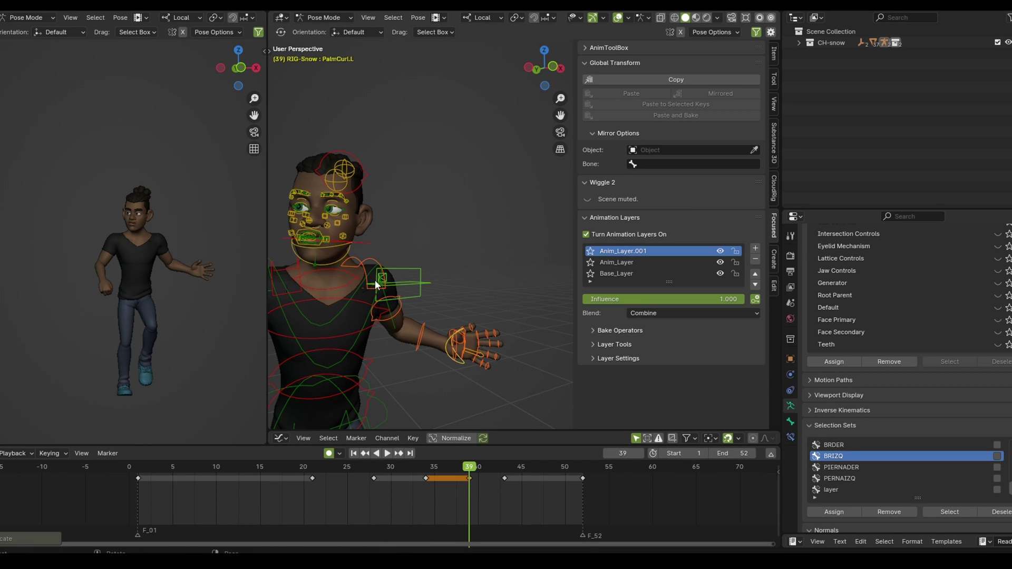
key(r)
key(r)
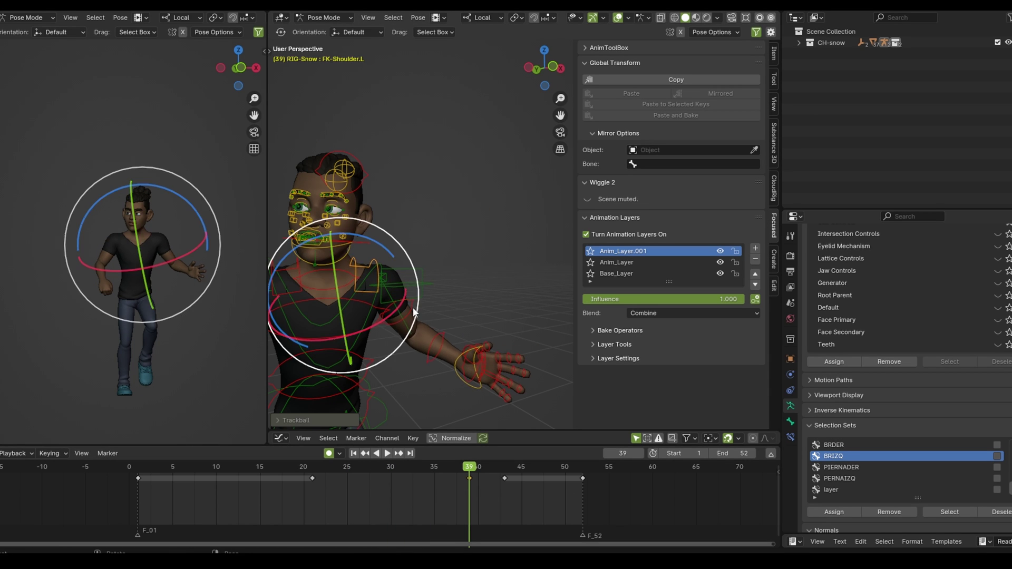
click(413, 308)
key(r)
key(r)
click(460, 327)
key(r)
key(r)
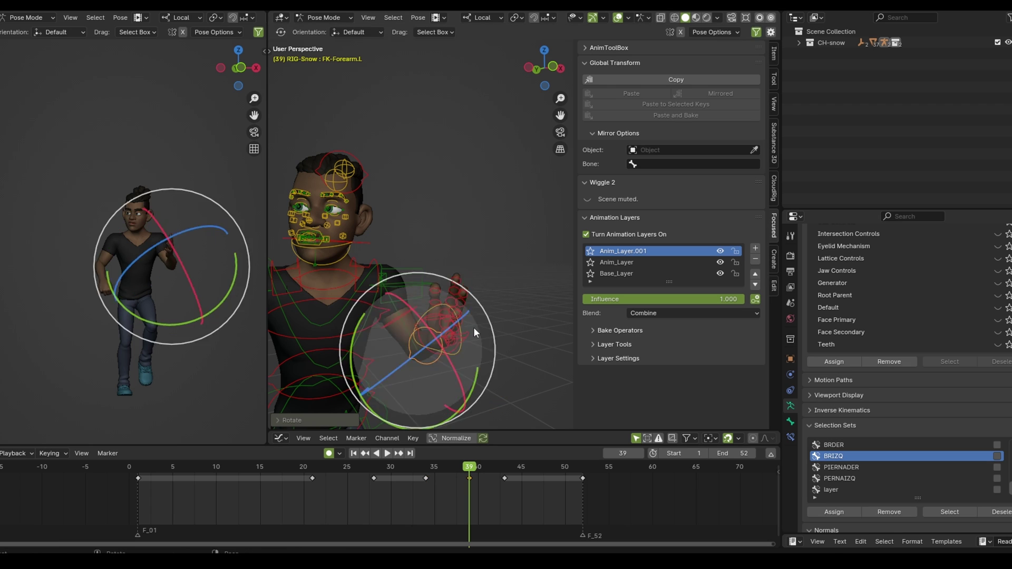
click(474, 327)
key(space)
Step: Adjust the upper arm pose at frame 37 and key a new arm pose at frame 41
key(space)
click(429, 469)
click(421, 316)
key(r)
key(r)
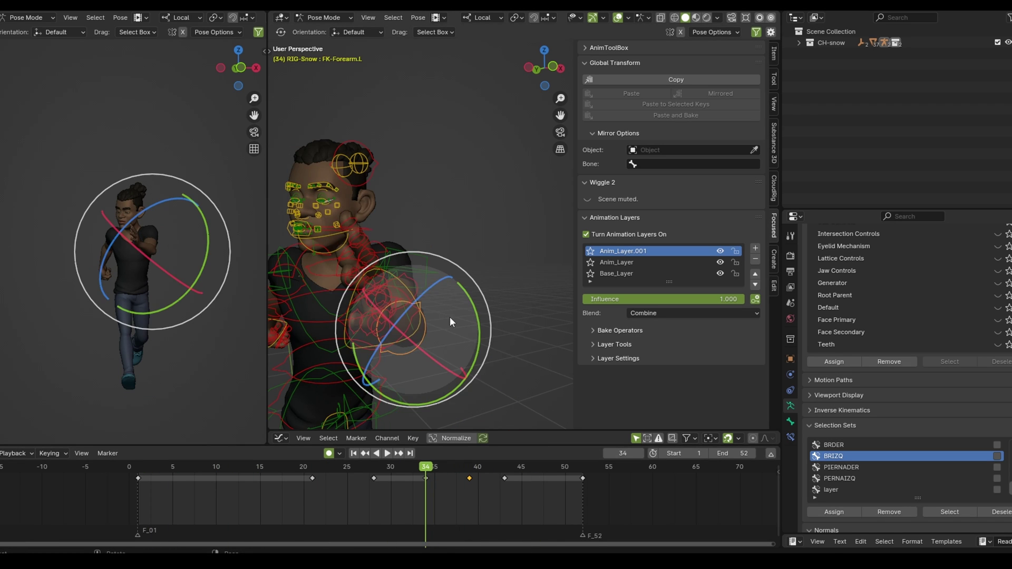
click(460, 257)
click(448, 469)
key(space)
key(r)
key(r)
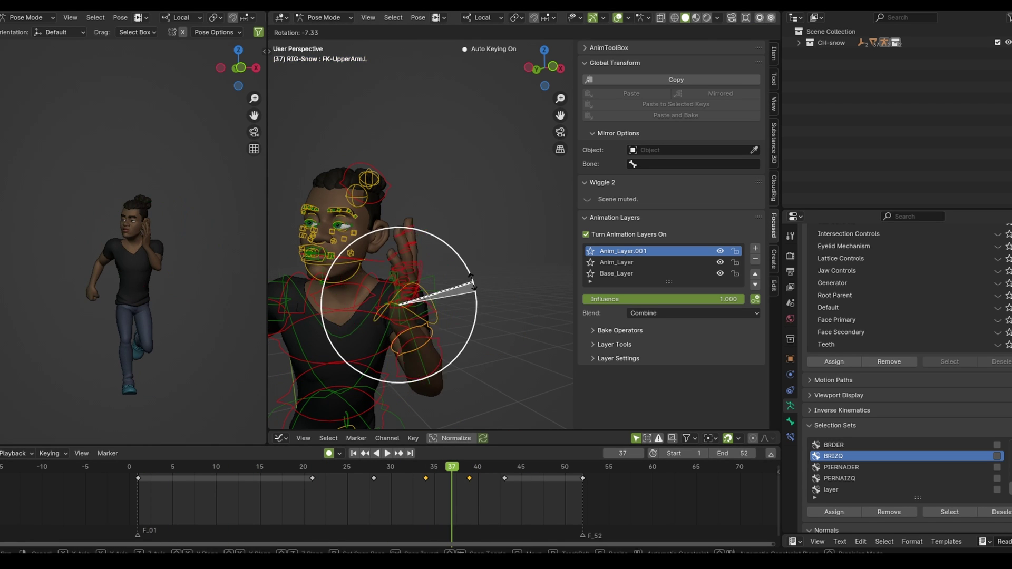
click(453, 464)
click(470, 466)
click(486, 466)
key(space)
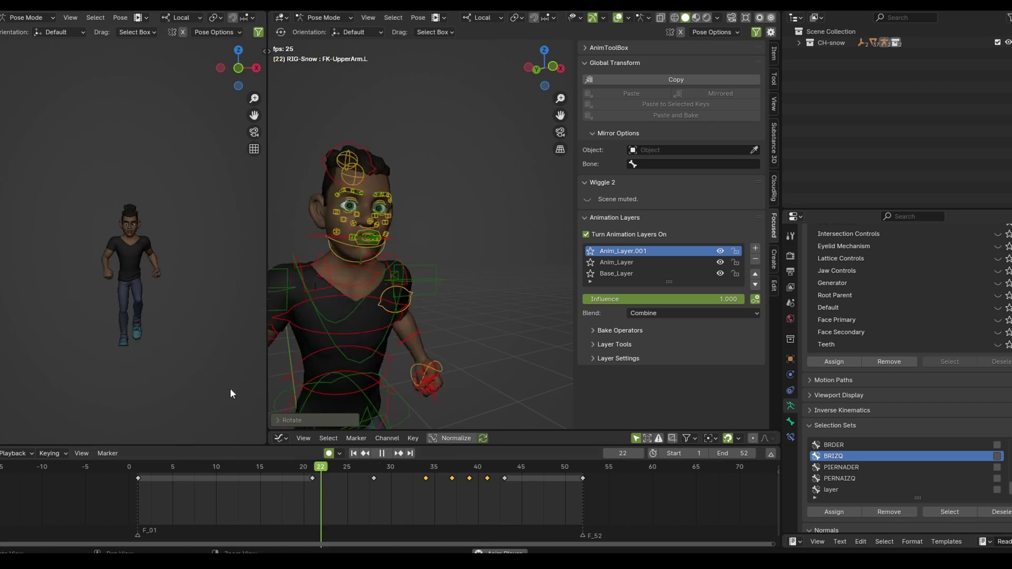
scroll(429, 498, up, 2)
key(space)
Step: Rotate the upper arm at frame 24 and lower Anim_Layer.001's influence to 0.818
click(332, 468)
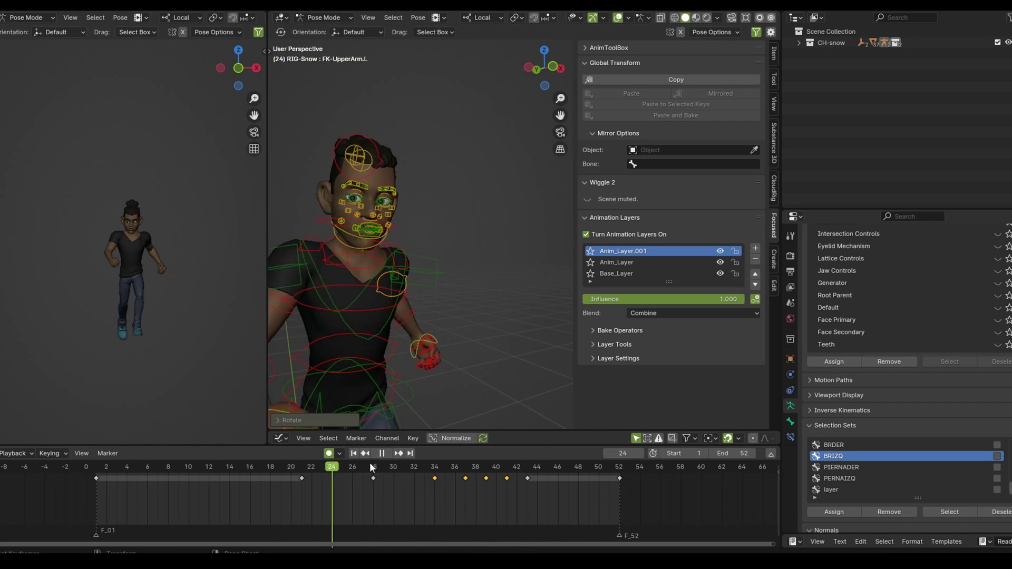
key(r)
key(r)
click(372, 469)
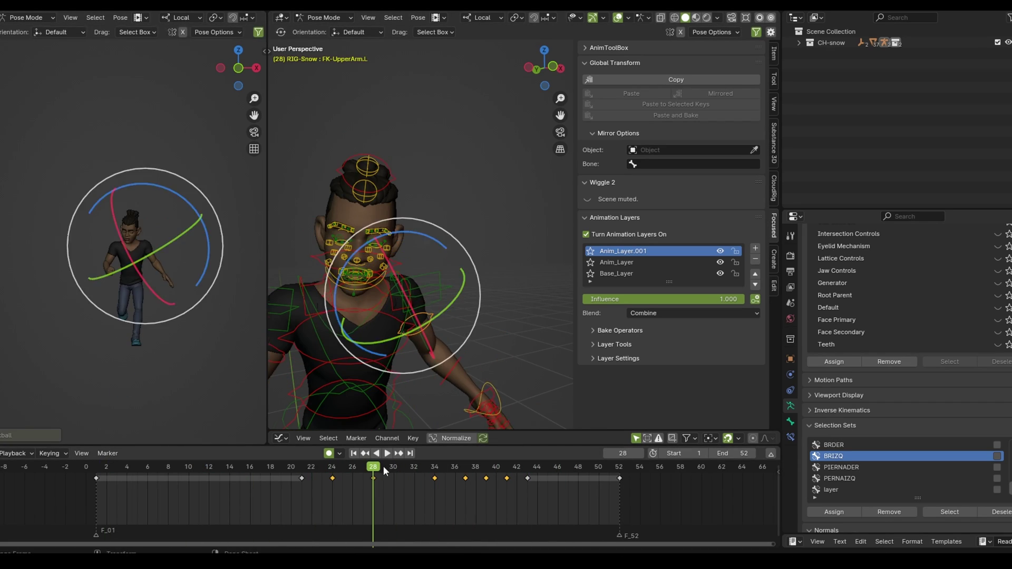
key(space)
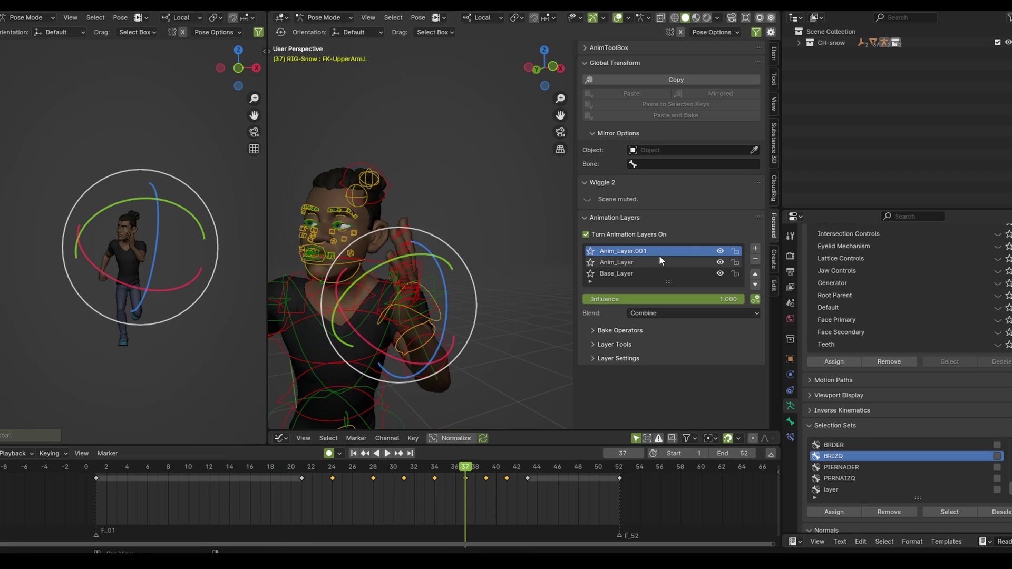
drag(732, 299, 662, 299)
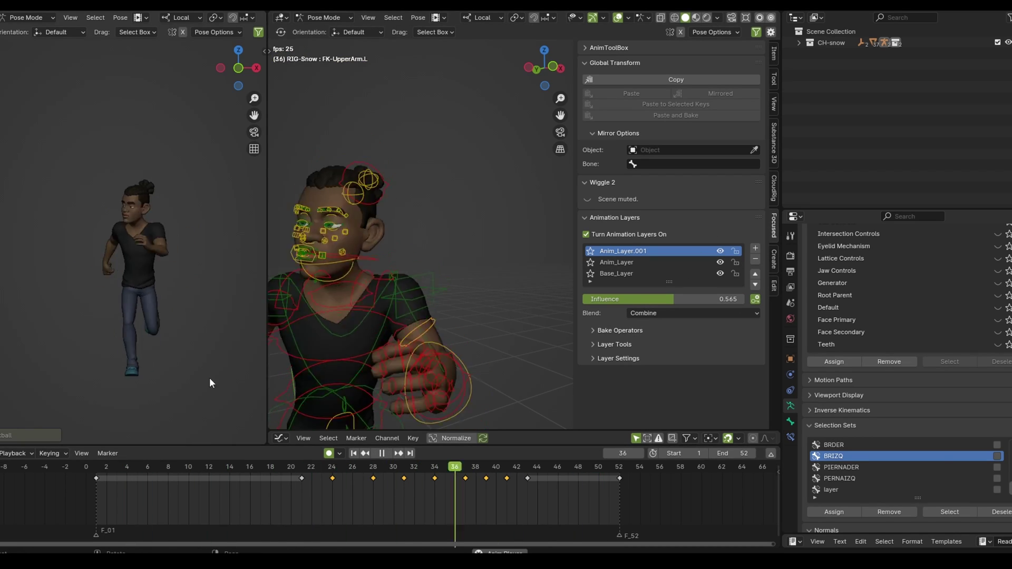
key(space)
key(r)
key(r)
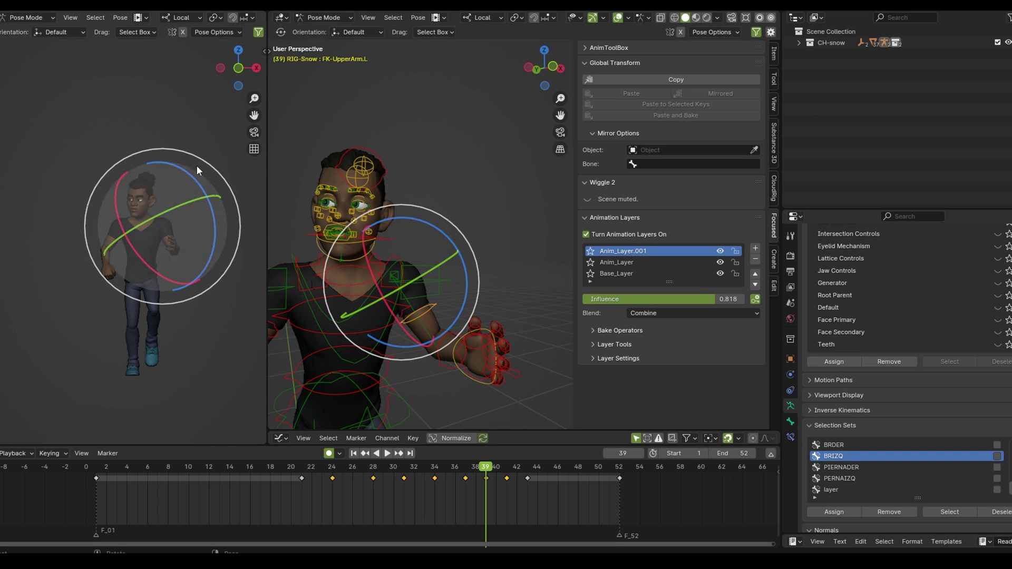
Step: Save the scene as a new file named run_V04_capas.blend
click(8, 5)
click(21, 98)
click(334, 410)
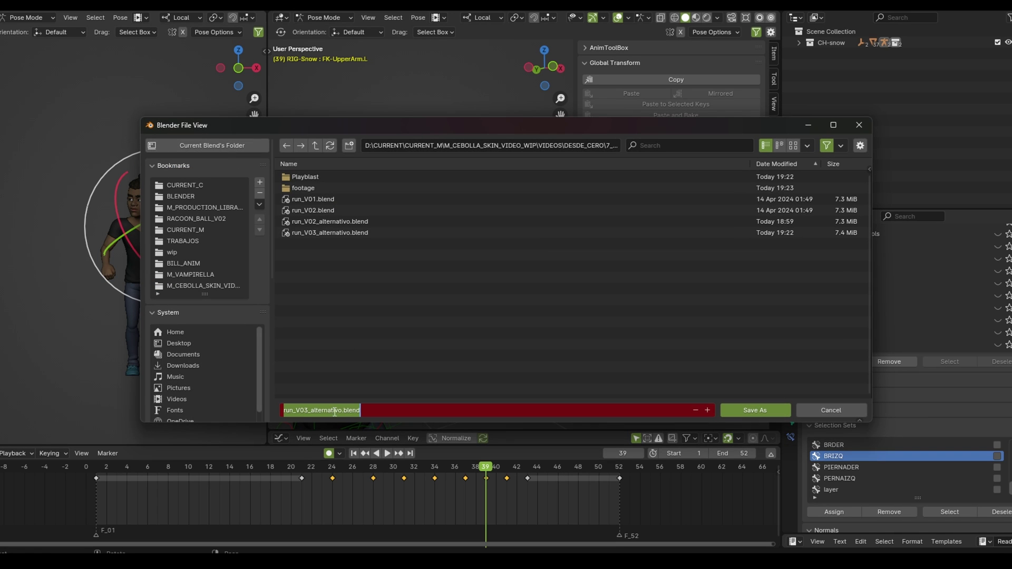
drag(342, 410, 304, 422)
text(4_capas)
key(Return)
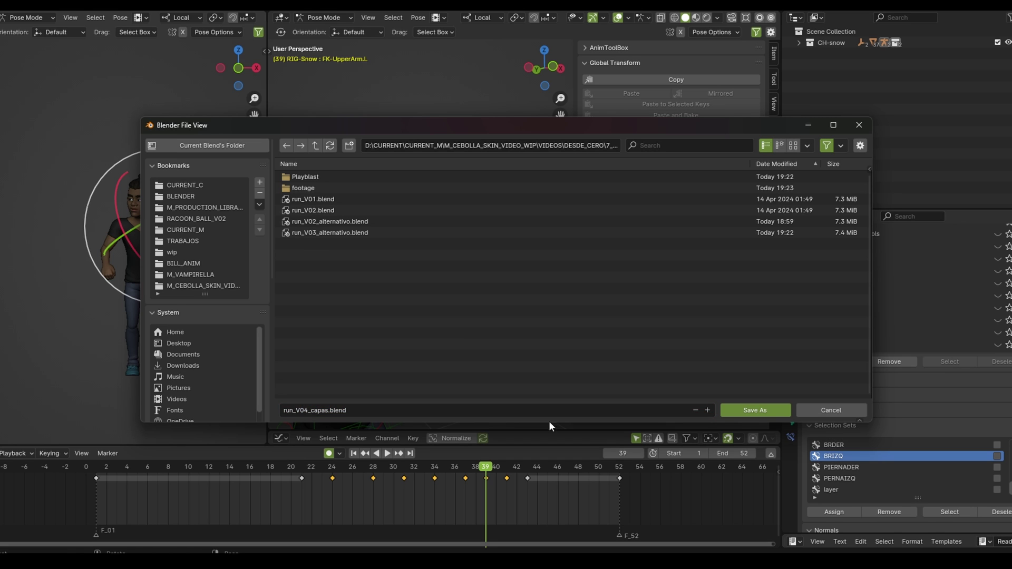
click(755, 409)
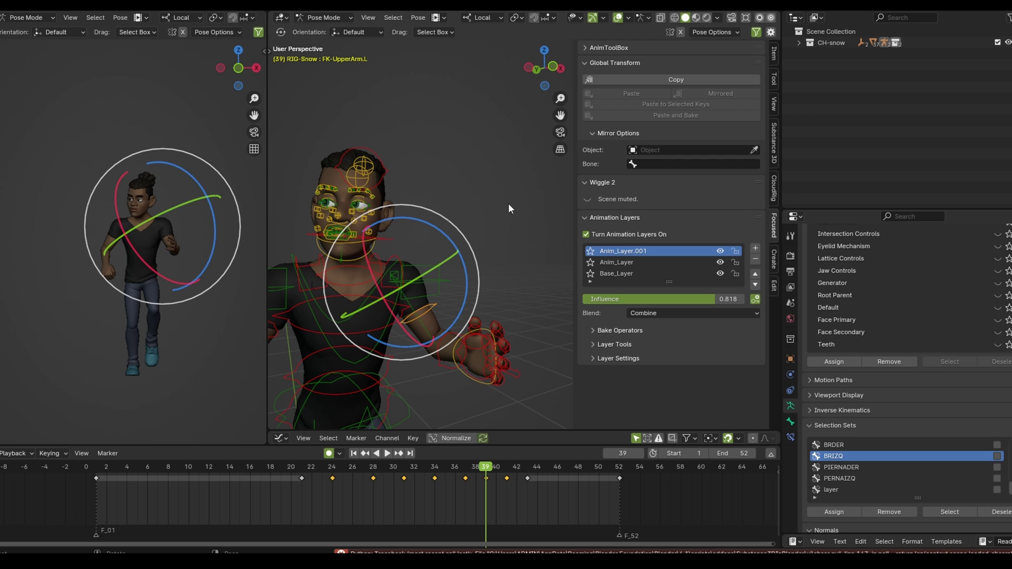
drag(493, 469, 476, 470)
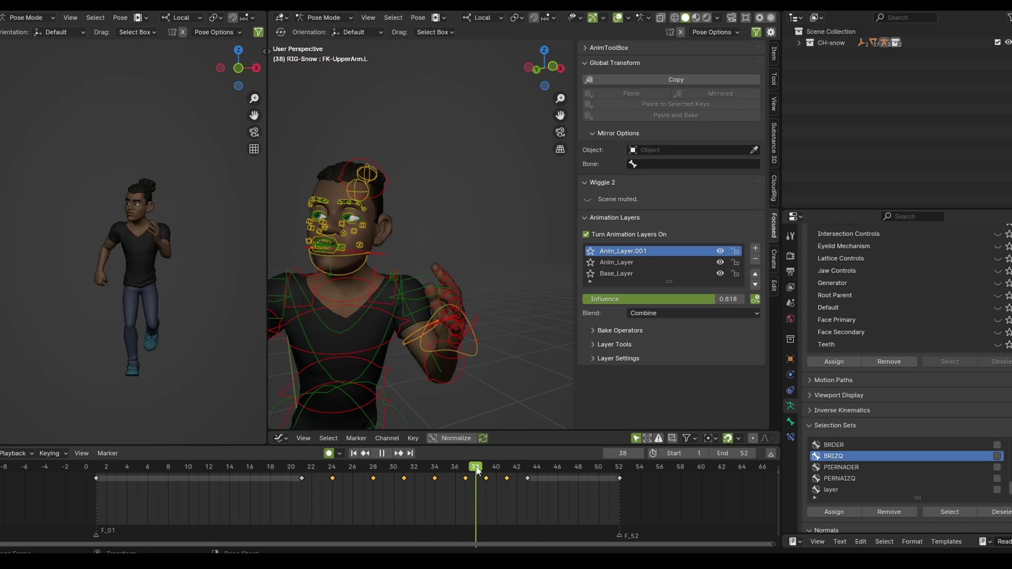
drag(316, 431, 316, 289)
click(275, 330)
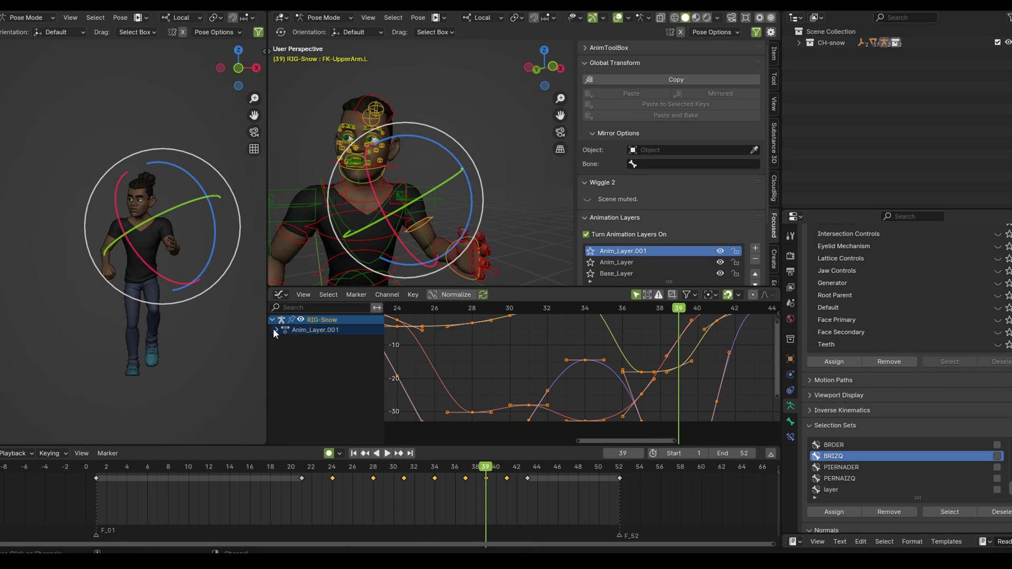
click(275, 330)
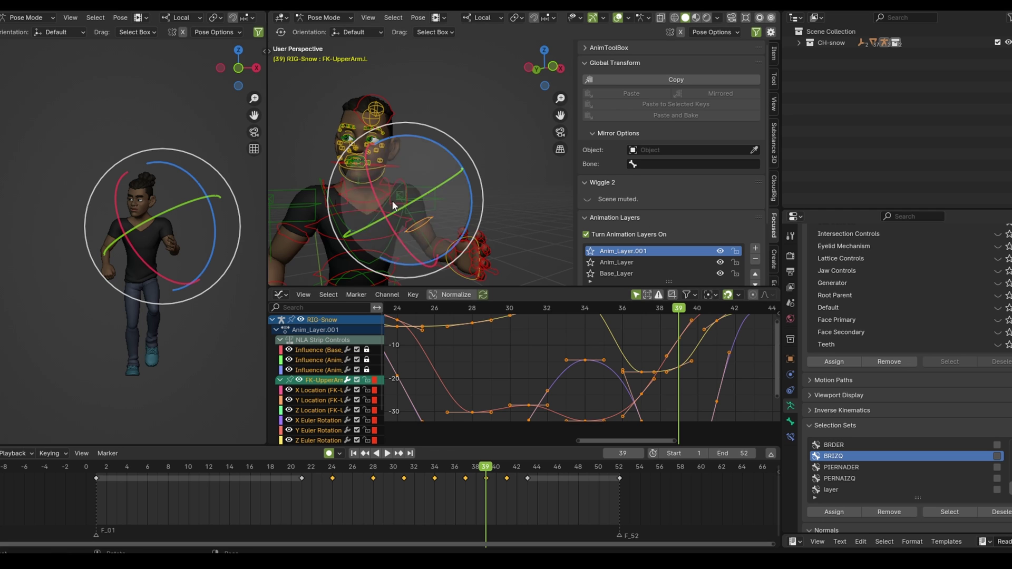
scroll(641, 189, down, 3)
click(617, 206)
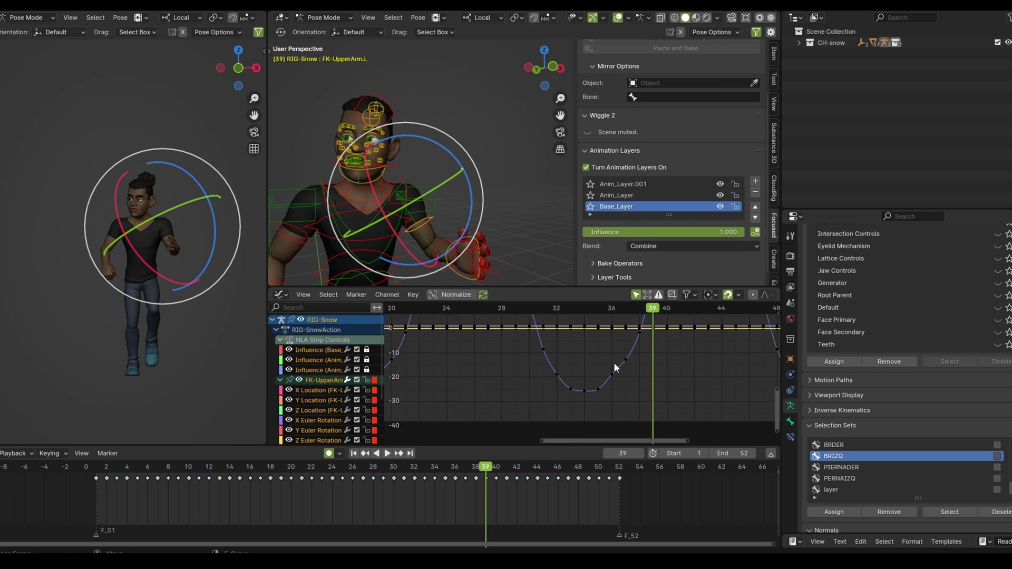
key(Home)
click(659, 184)
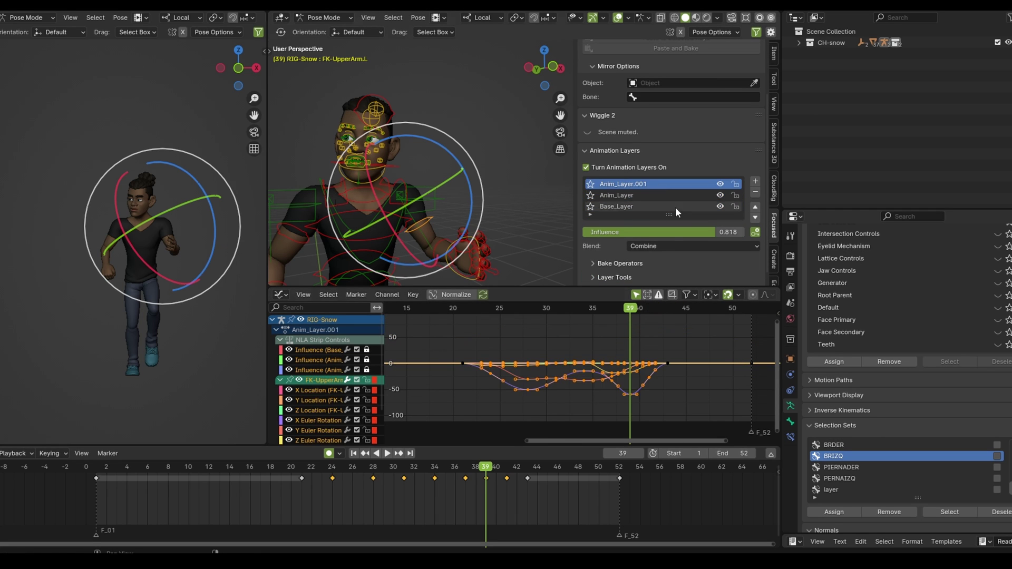
ctrl+scroll(649, 189, down, 1)
ctrl+scroll(668, 195, down, 1)
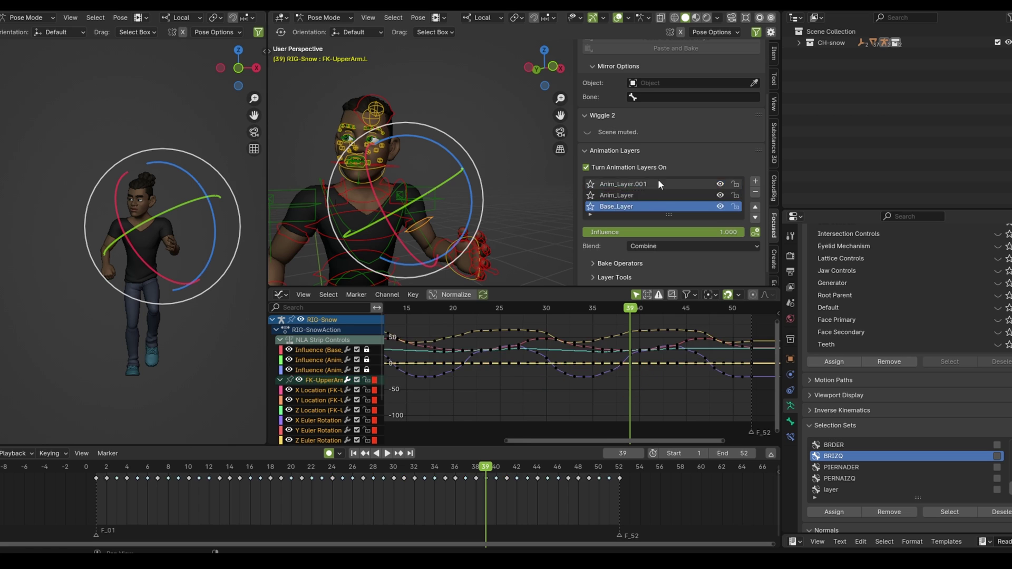
click(658, 184)
click(493, 286)
drag(501, 287, 501, 429)
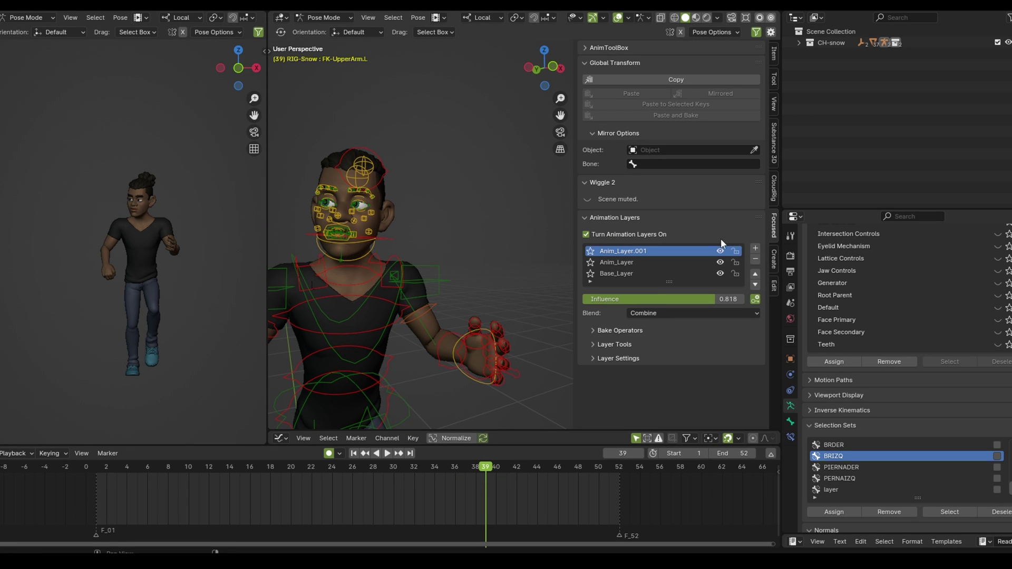
Step: Play and scrub frames 37–52 and back to 32 to review the arm, then open the File menu
key(space)
click(465, 471)
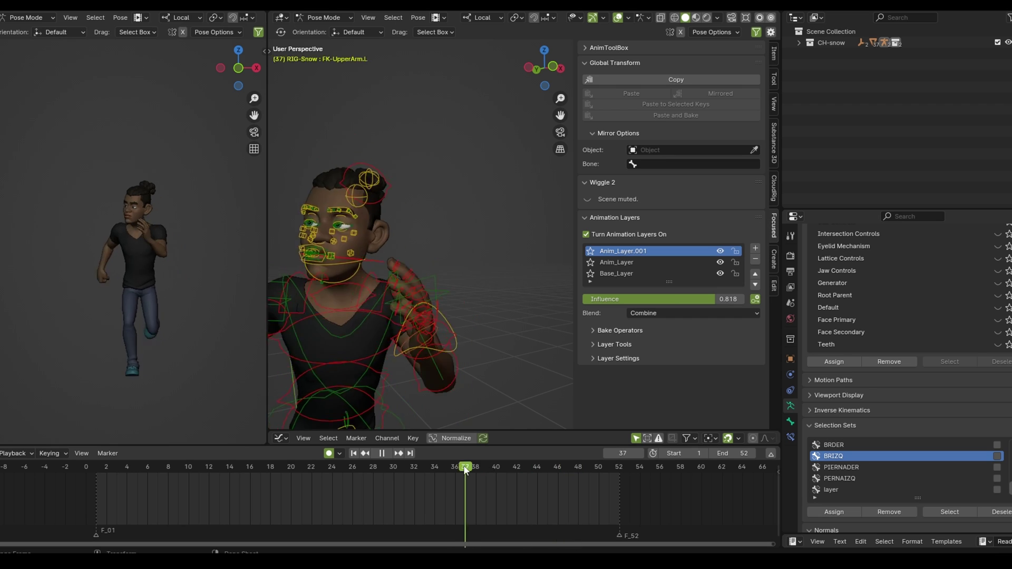
mouse_move(465, 471)
mouse_down()
mouse_move(590, 469)
mouse_move(470, 467)
mouse_move(570, 478)
mouse_up()
key(shift+Right)
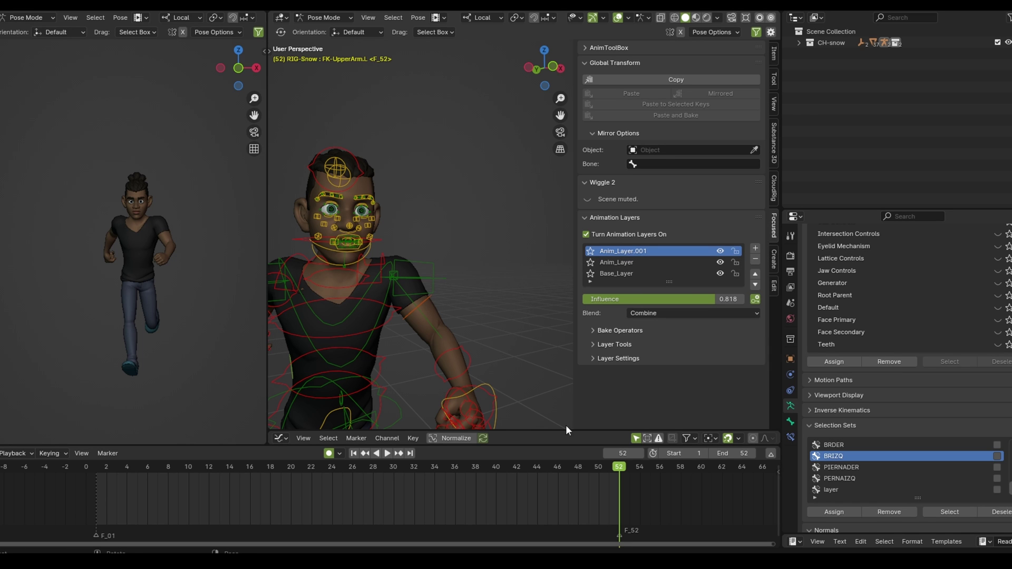
mouse_move(619, 469)
mouse_down()
mouse_move(199, 469)
mouse_move(414, 469)
mouse_up()
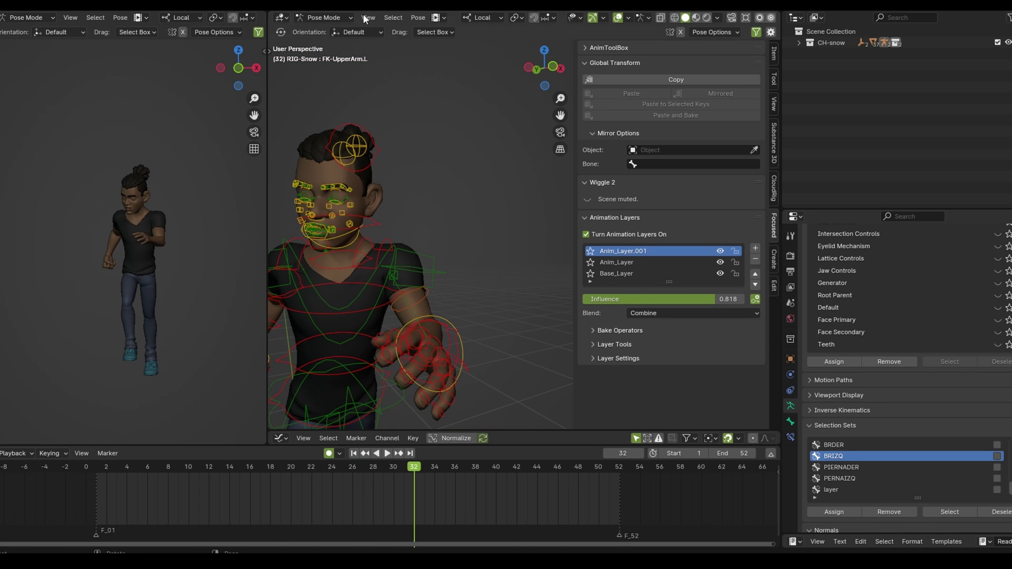
click(70, 17)
click(16, 69)
Step: Save the scene as a new version with the filename ending changed to 'capas2'
click(16, 5)
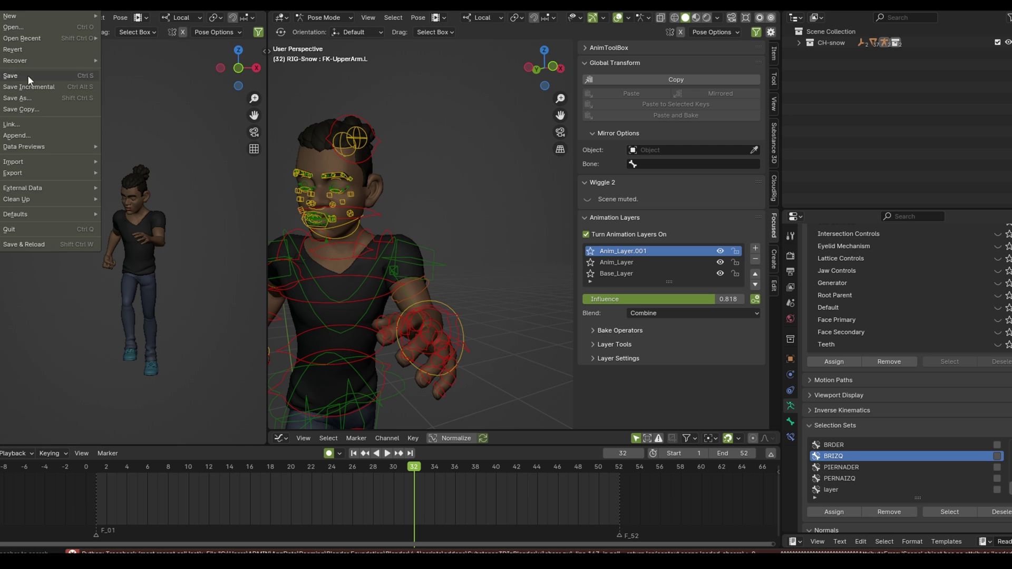
click(30, 97)
drag(346, 410, 312, 431)
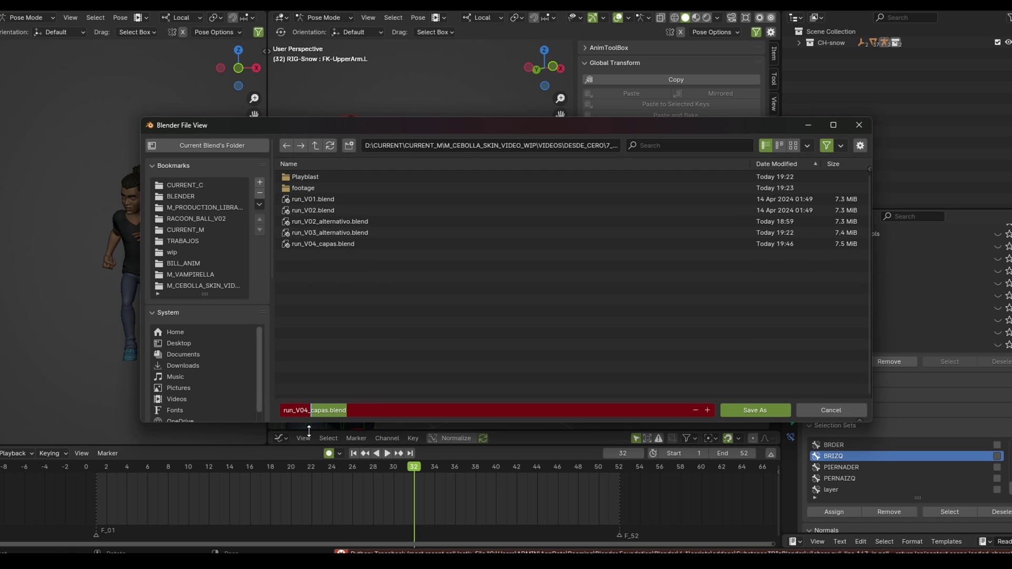
text(capas2)
key(Return)
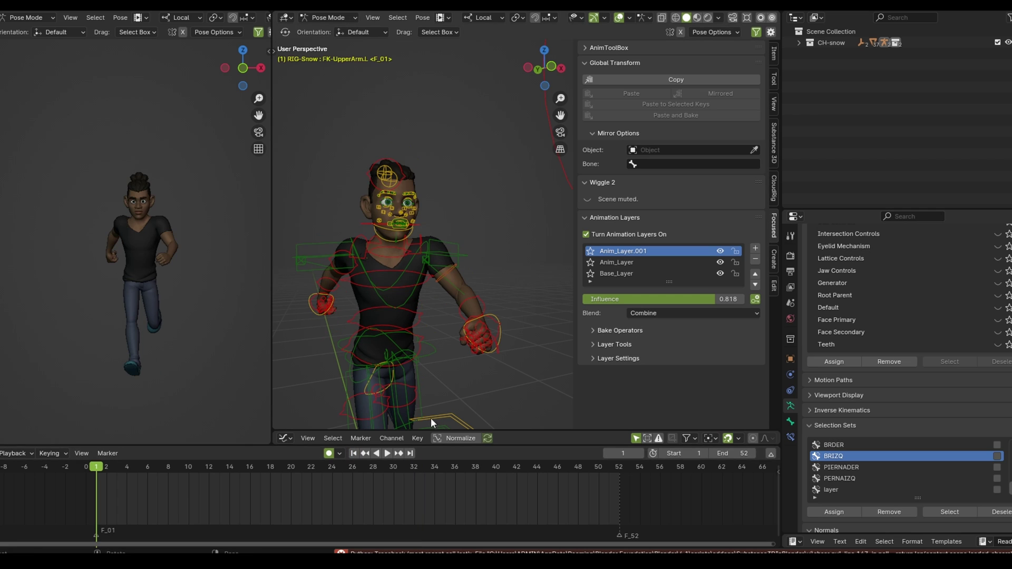
Step: Merge/Bake the layers with Anim Layers, Merge and Down settings for all bones, not only selected
click(601, 330)
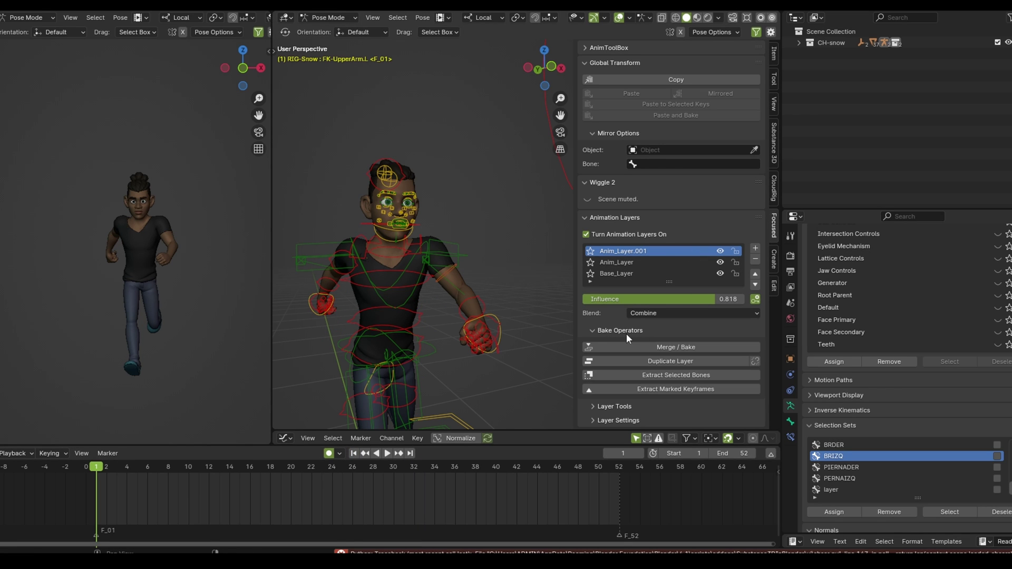
click(672, 350)
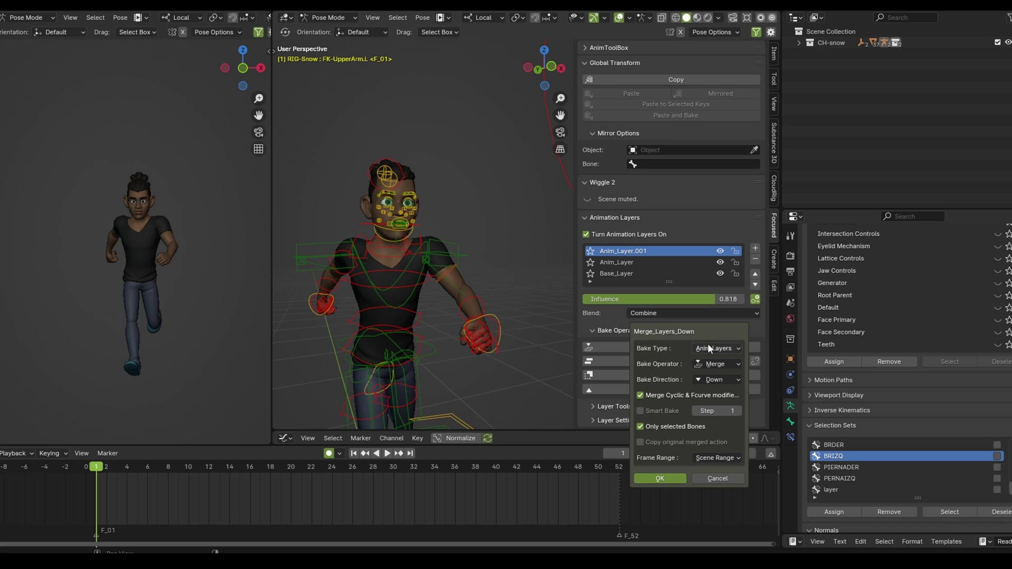
click(712, 348)
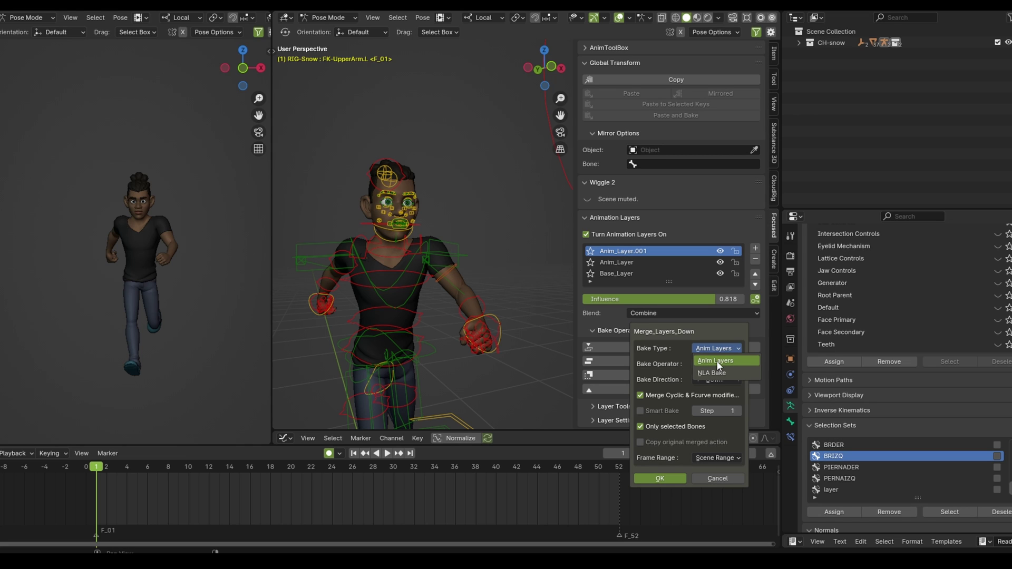
click(717, 359)
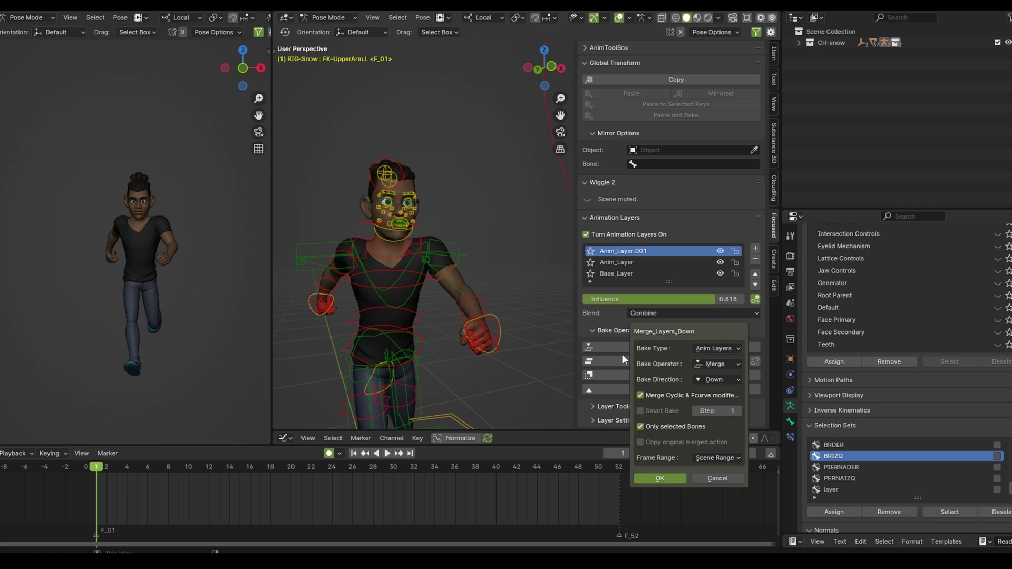
click(718, 364)
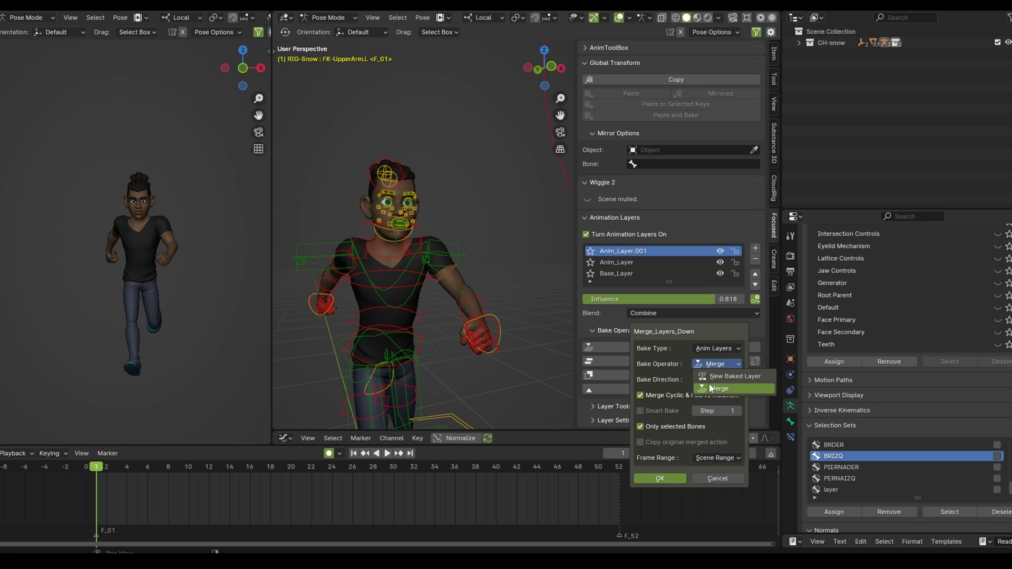
click(713, 388)
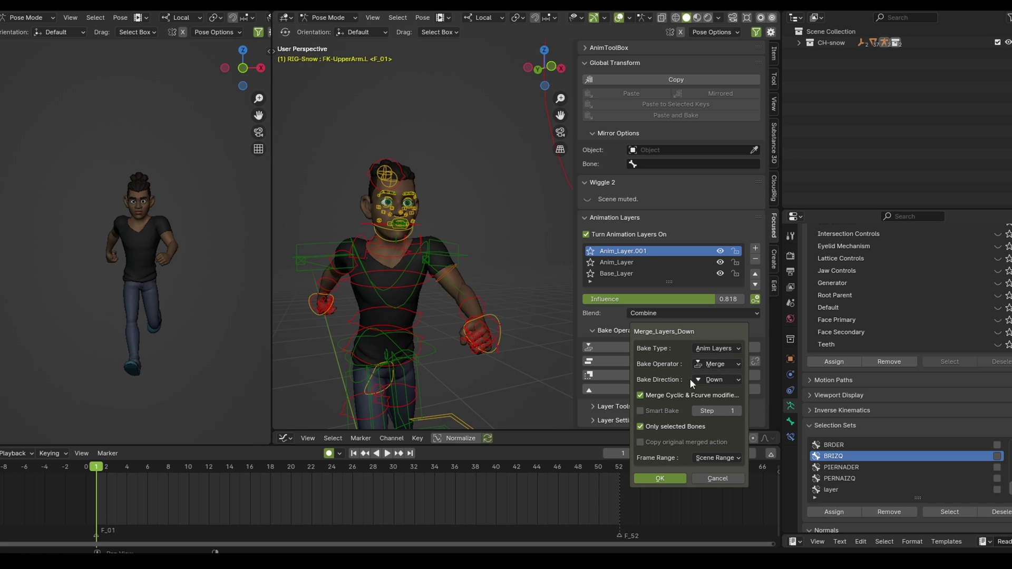
click(712, 381)
click(723, 380)
click(655, 427)
key(Return)
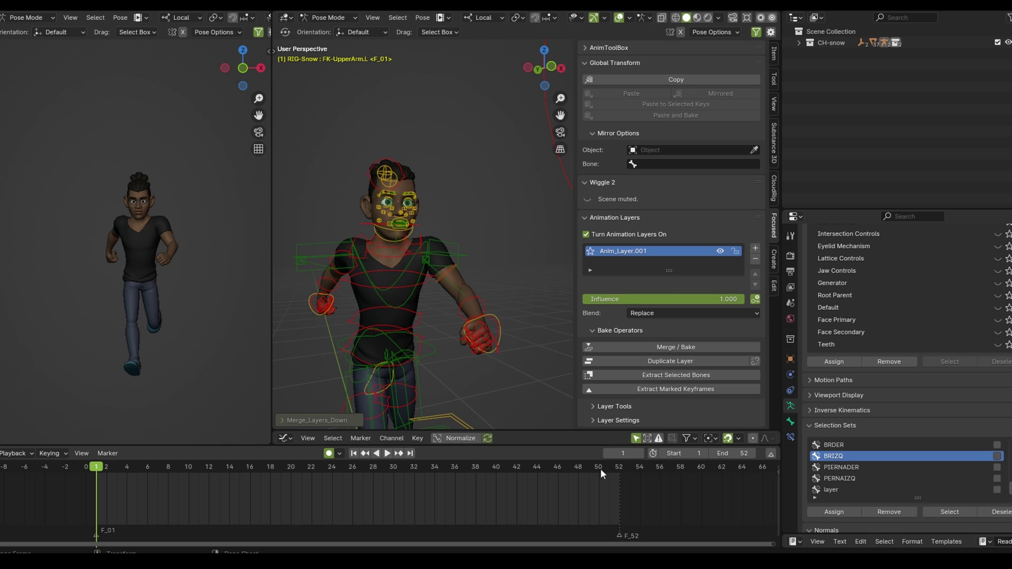
Step: Turn off Animation Layers, play the merged run, and box-select the rig controls
click(586, 235)
click(390, 452)
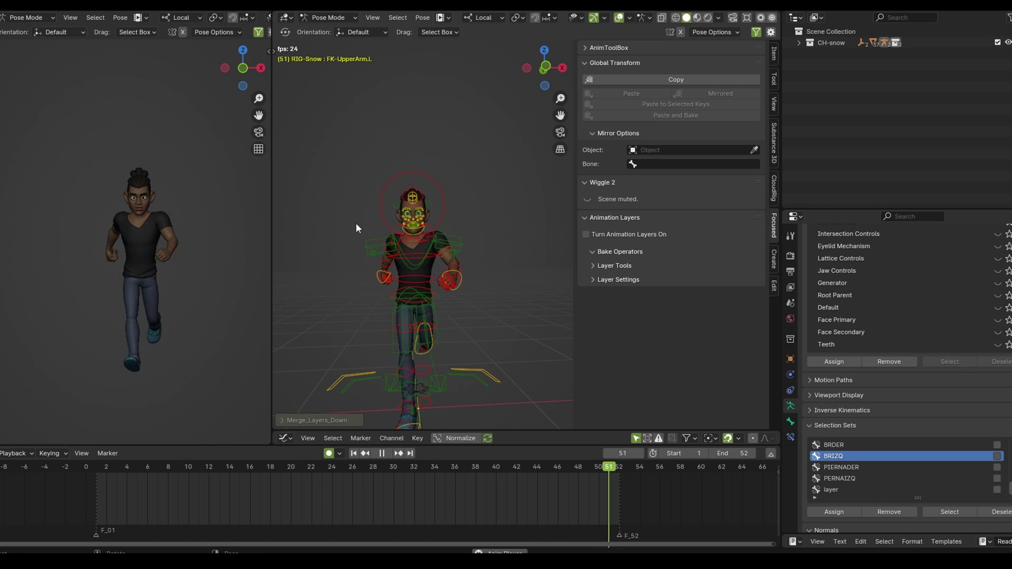
key(space)
mouse_move(367, 127)
mouse_down()
mouse_move(508, 400)
mouse_move(501, 432)
mouse_move(512, 309)
mouse_up()
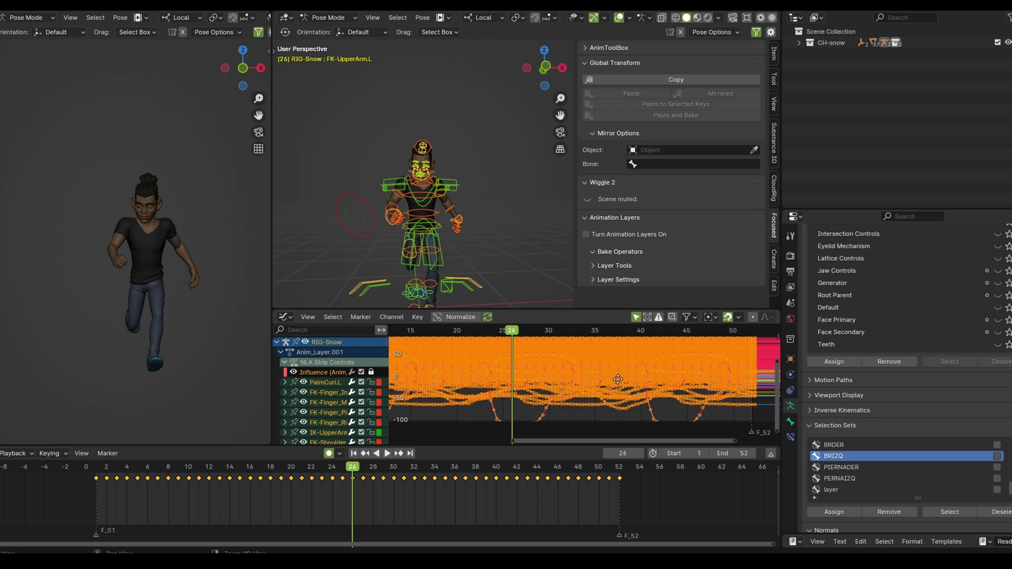
ctrl+middle_drag(612, 407, 523, 485)
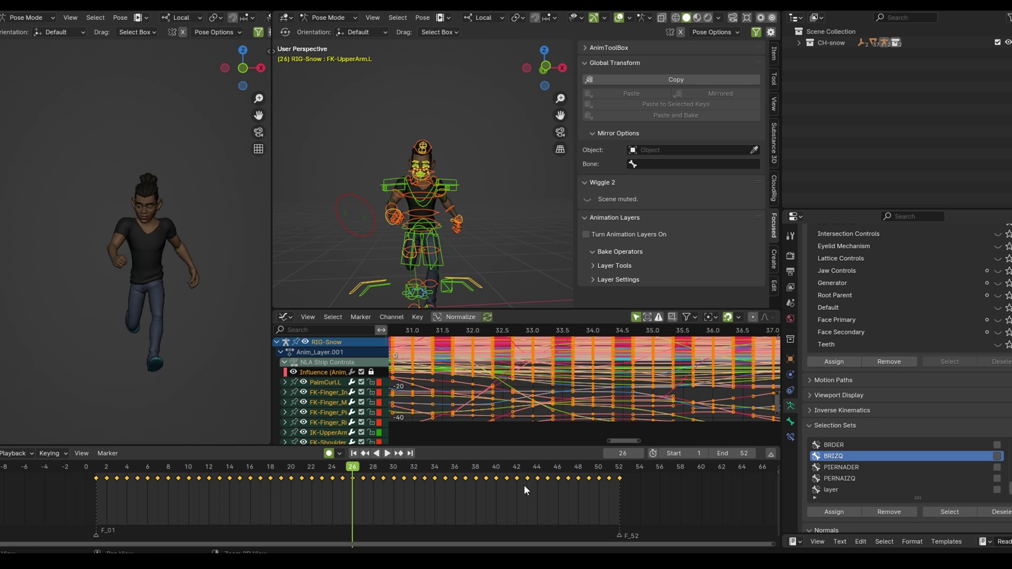
ctrl+middle_drag(648, 410, 605, 389)
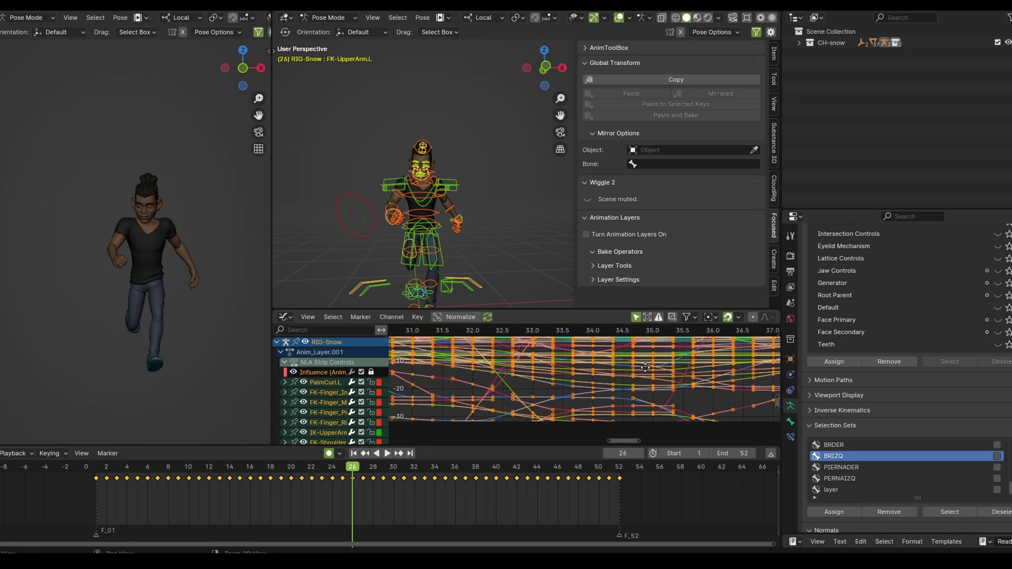
key(Home)
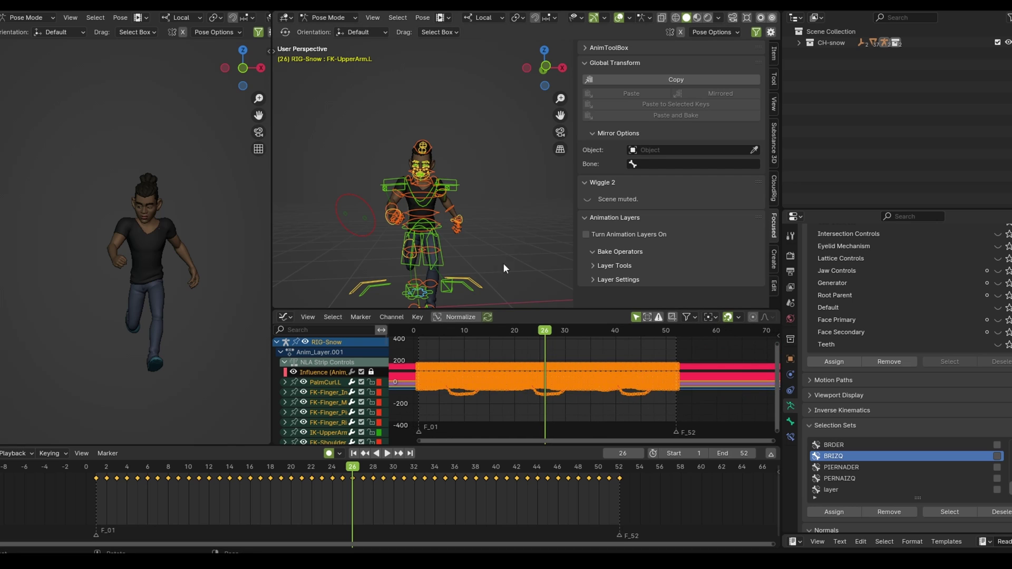
Step: Enlarge the 3D view, frame the character, and scrub and play through the run
drag(532, 309, 527, 389)
scroll(481, 305, up, 3)
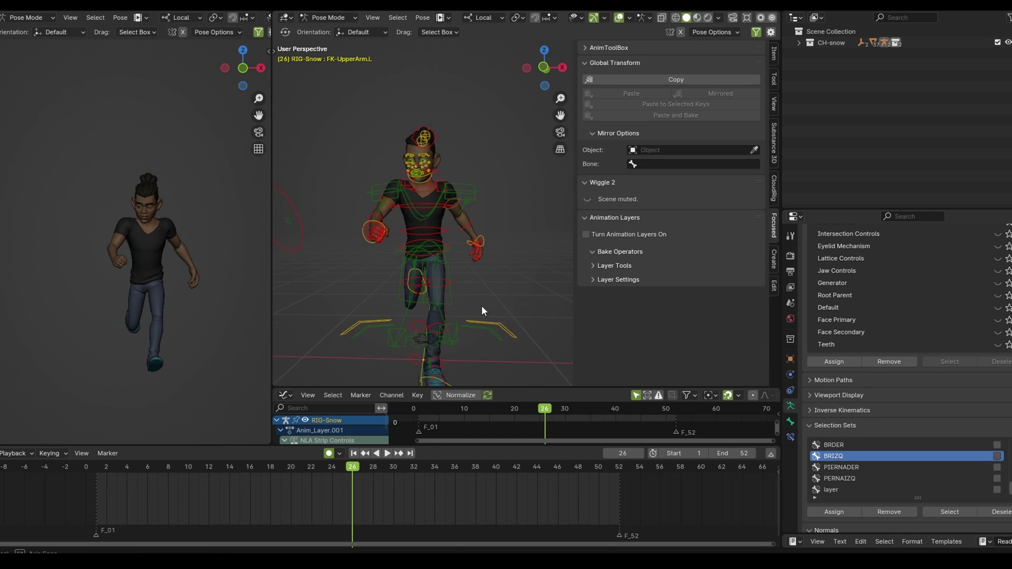
scroll(456, 246, up, 2)
scroll(486, 288, up, 4)
key(a)
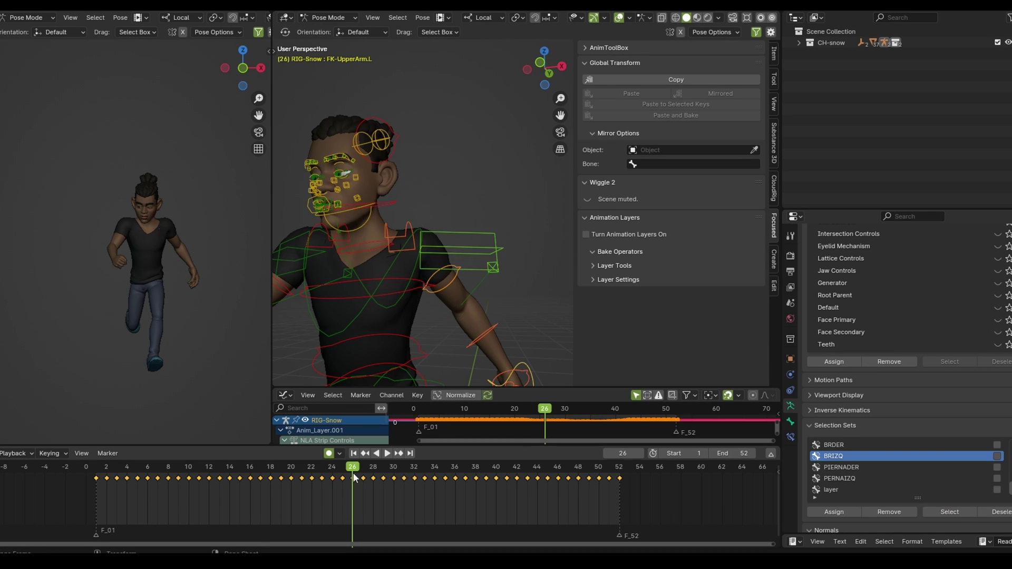
mouse_move(353, 472)
mouse_down()
mouse_move(261, 494)
mouse_move(395, 472)
mouse_up()
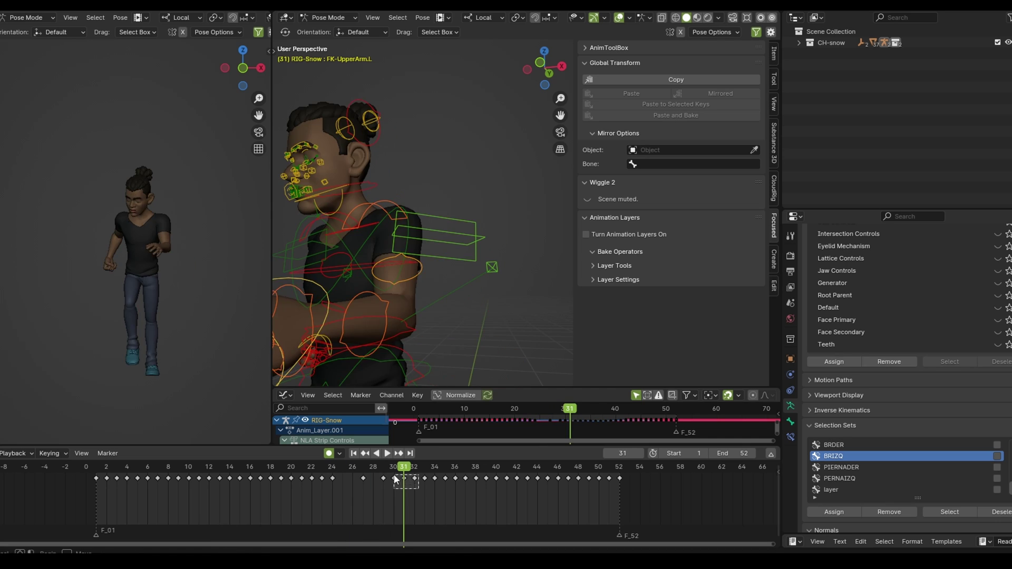
key(space)
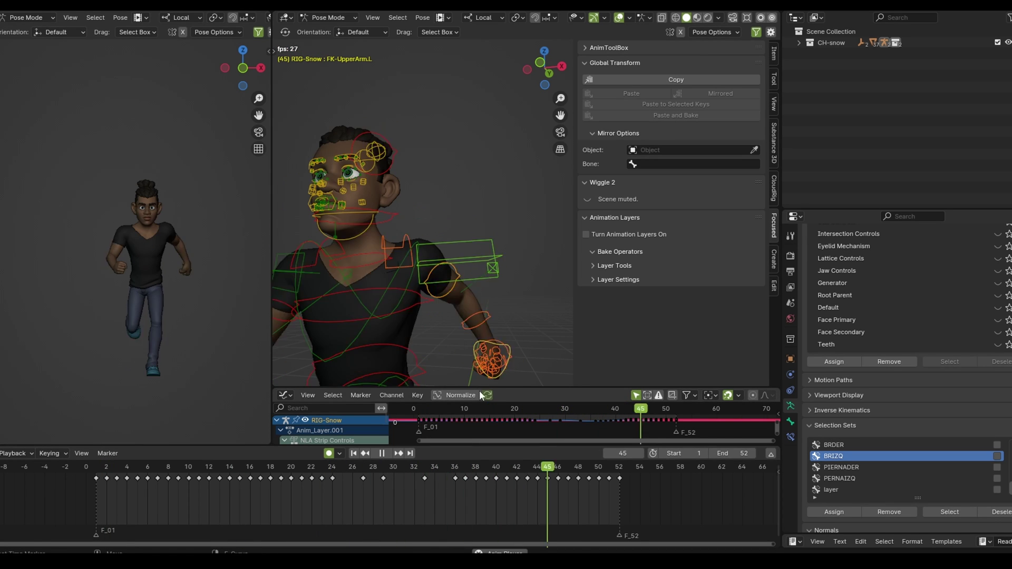
key(space)
drag(519, 383, 522, 262)
Step: Select the arm selection set's bones and give all their keyframes Auto Clamped handles
click(950, 512)
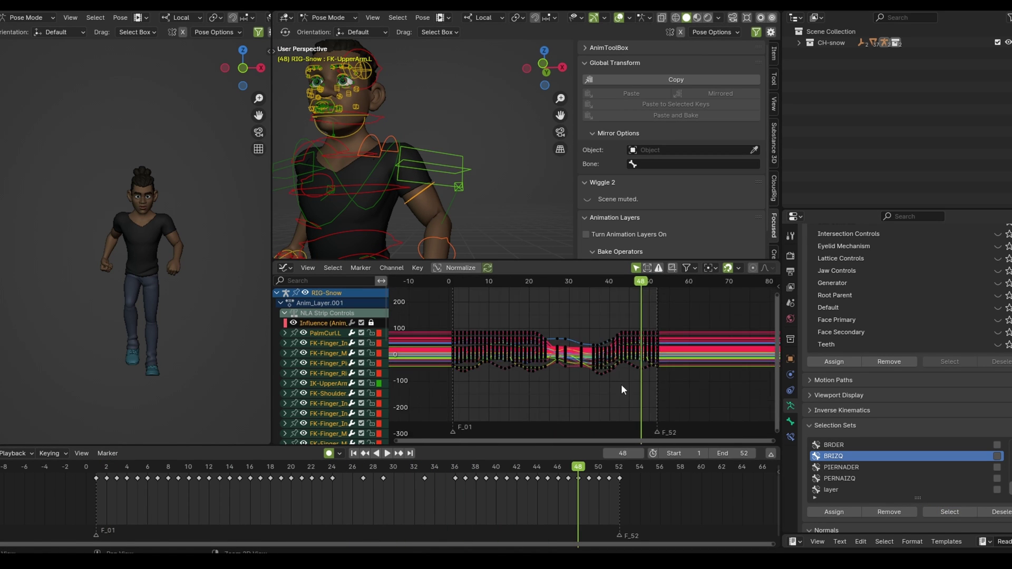
key(a)
click(593, 288)
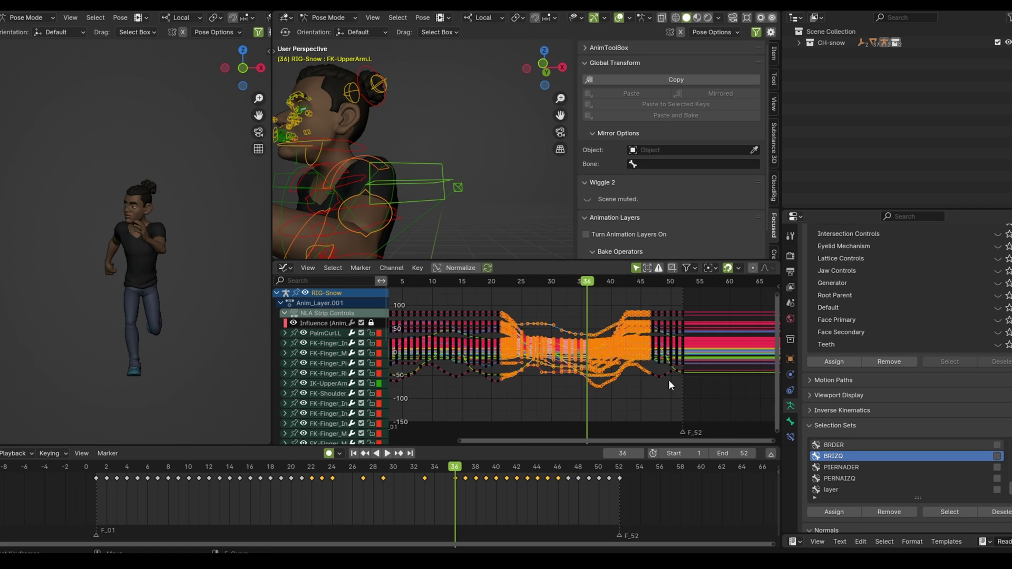
key(v)
click(543, 316)
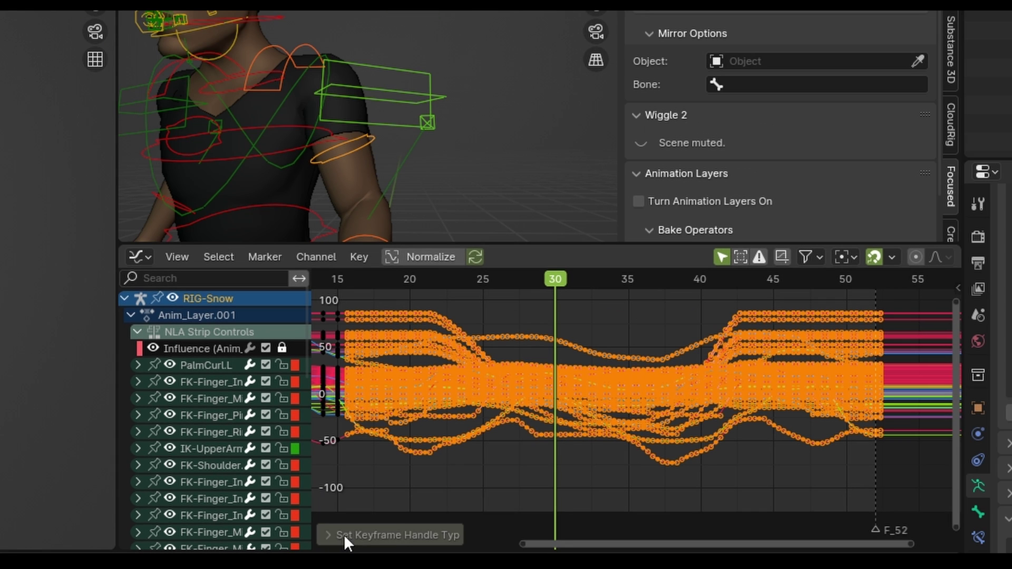
Step: Apply a Gaussian smooth at factor 0.180 to the arm curves and review the playback
key(Home)
key(alt+o)
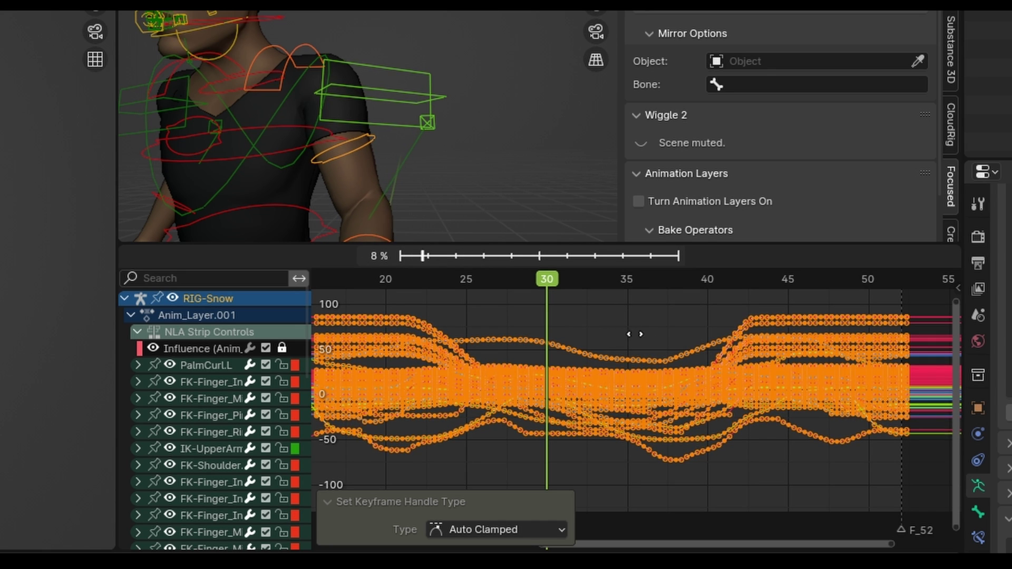
click(671, 505)
key(space)
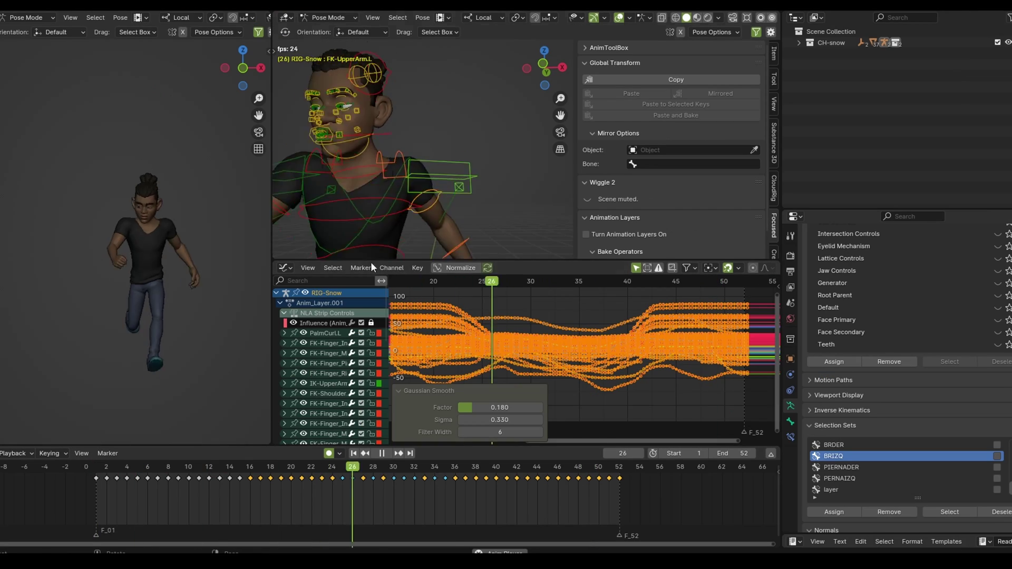
key(space)
drag(371, 262, 371, 271)
click(400, 394)
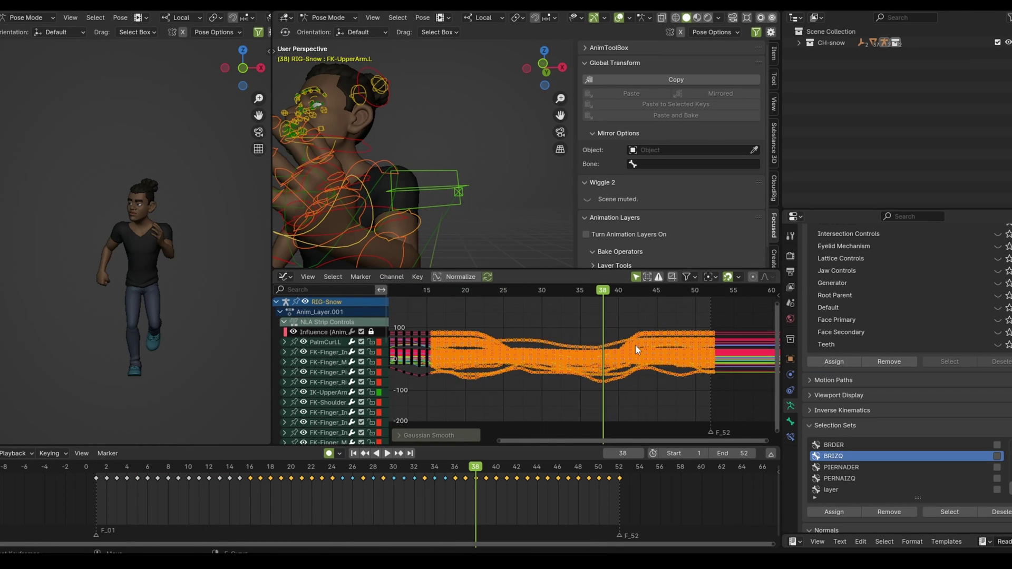
Step: Isolate FK-UpperArm.L's X Euler Rotation curve and move a group of its keys
scroll(589, 342, up, 3)
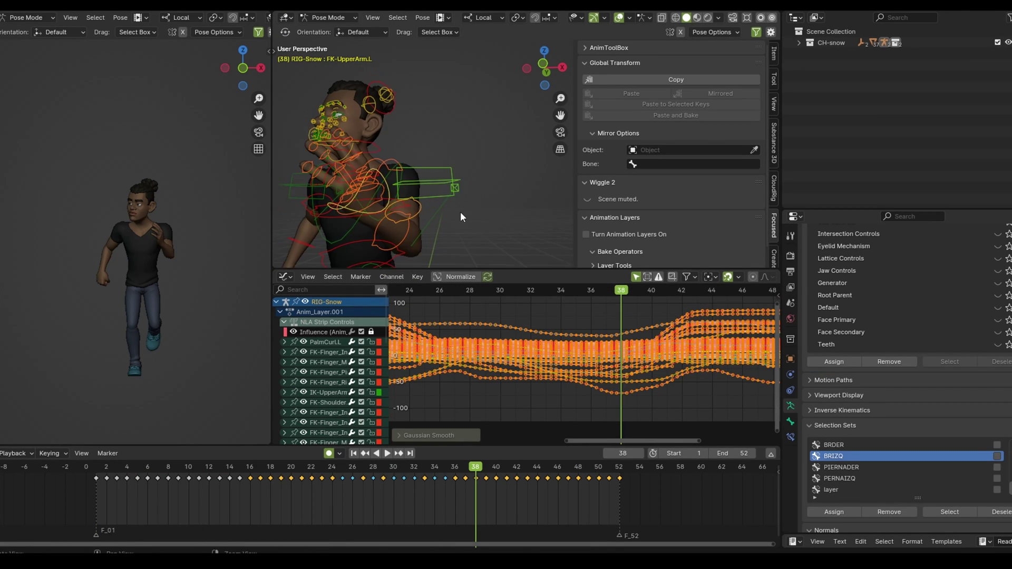
click(526, 483)
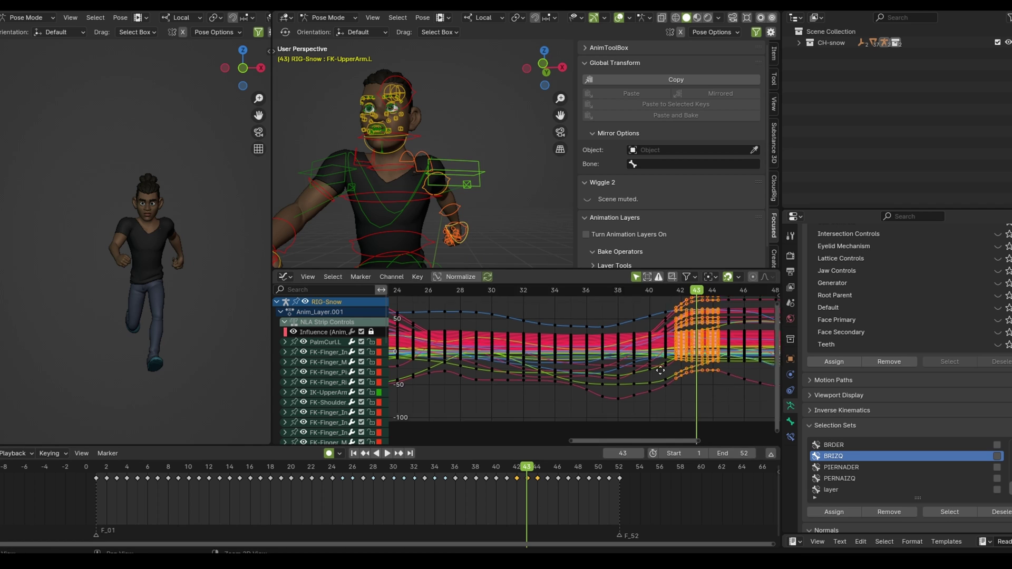
drag(736, 410, 556, 289)
drag(722, 364, 678, 340)
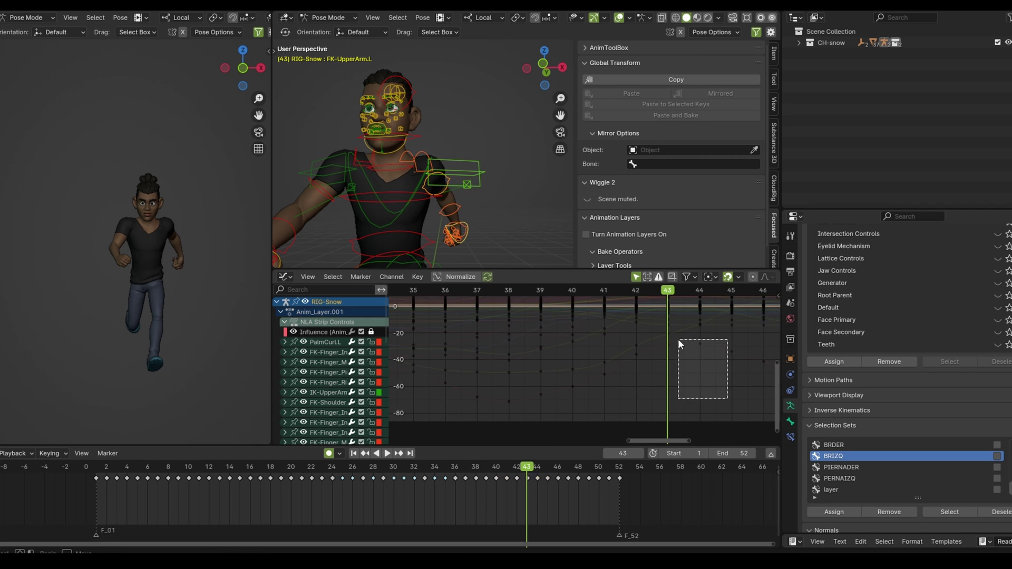
click(449, 180)
click(322, 382)
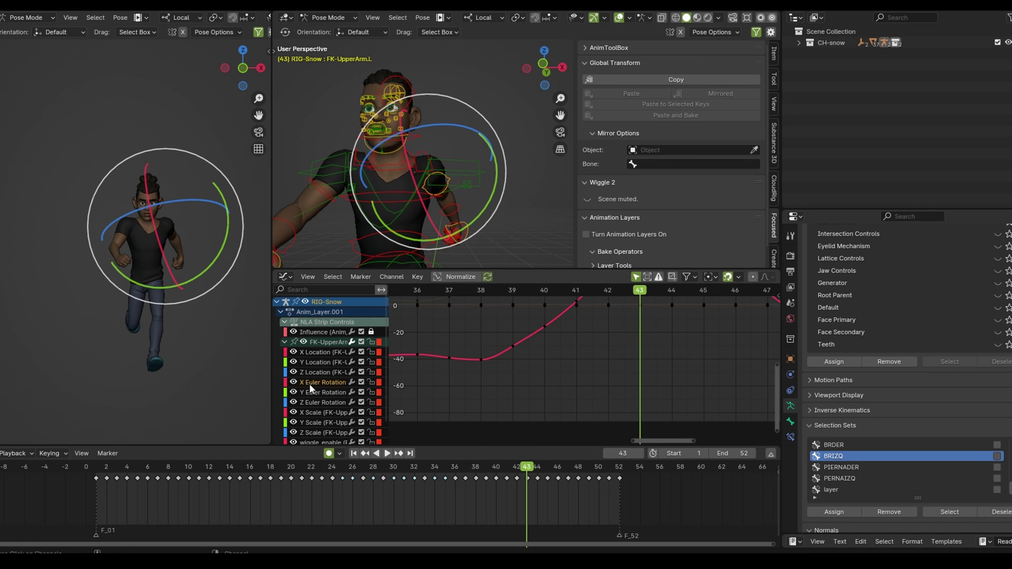
key(shift+h)
key(Home)
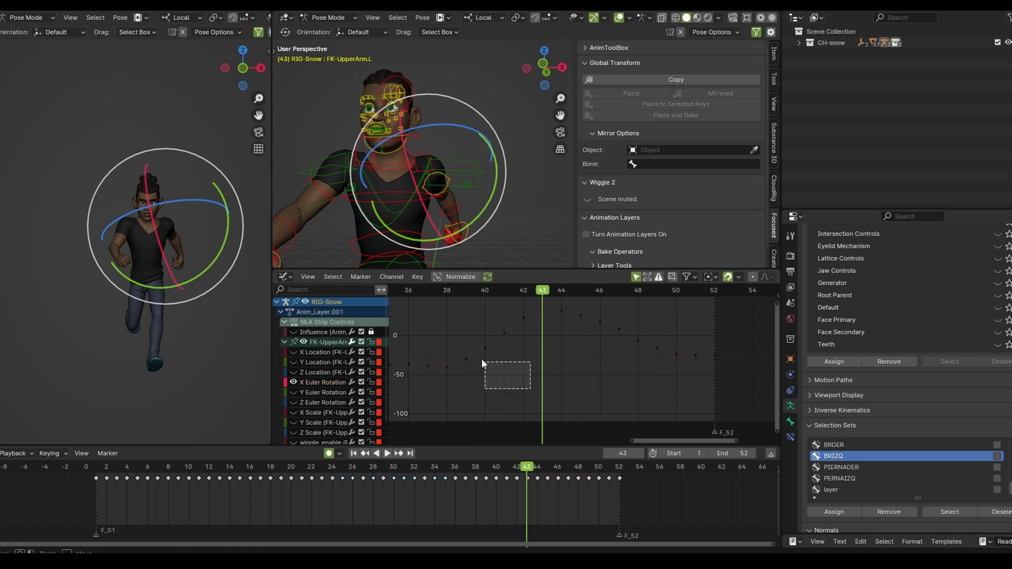
drag(531, 388, 481, 361)
key(space)
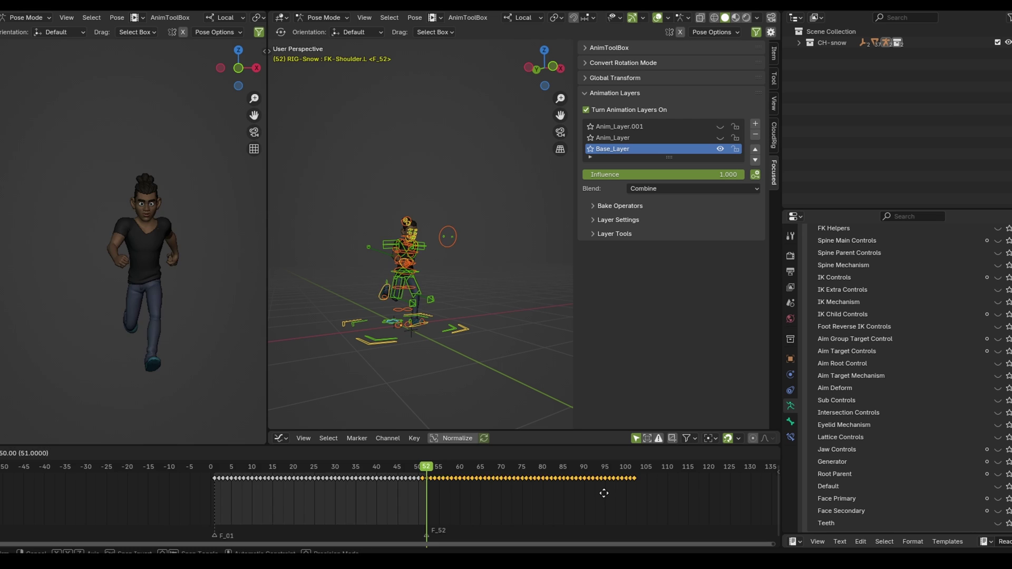
Step: Confirm the moved keys, merge the layers into the RIG-SnowAction action, and play it back
click(604, 493)
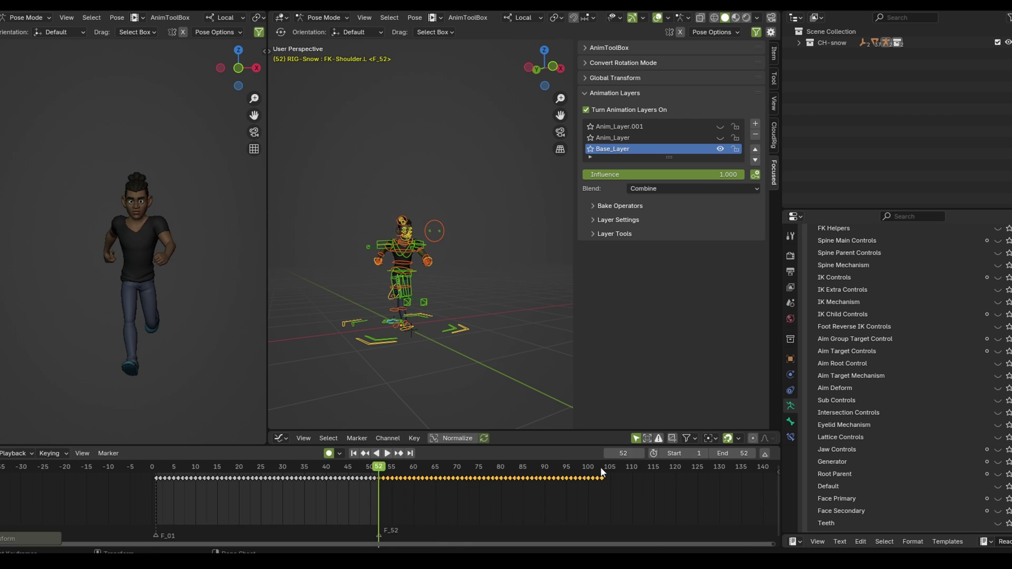
key(space)
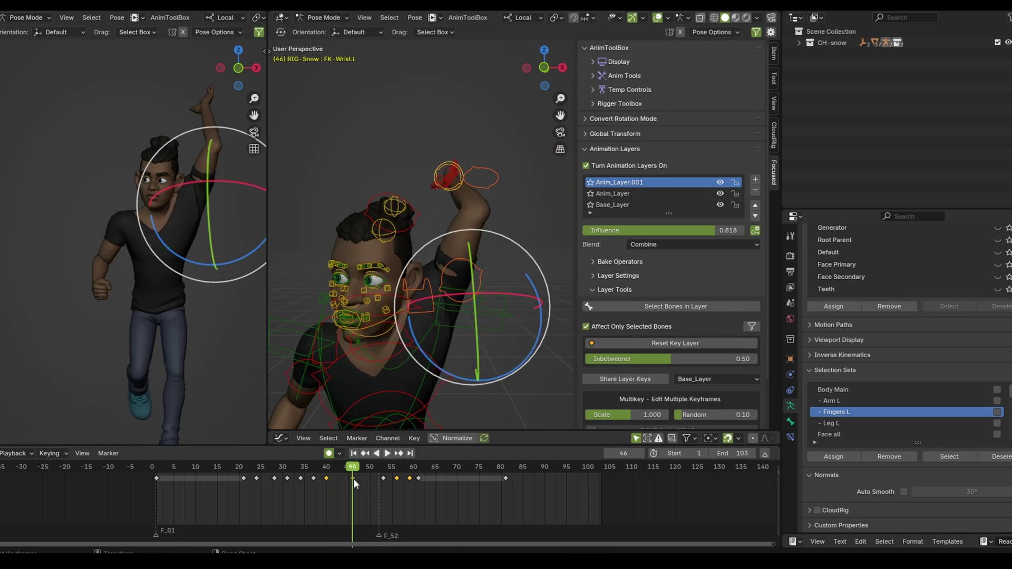
click(700, 416)
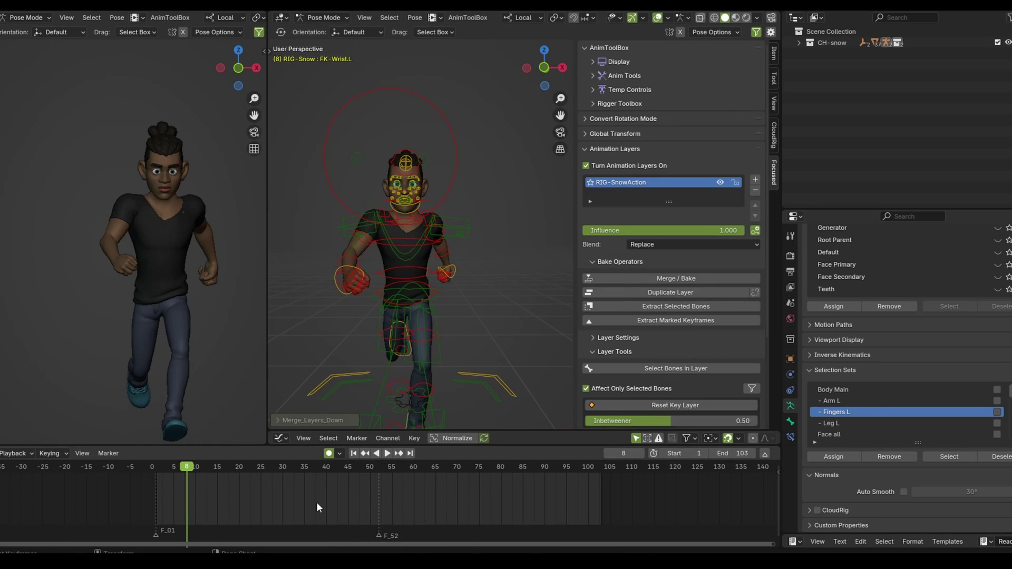
key(space)
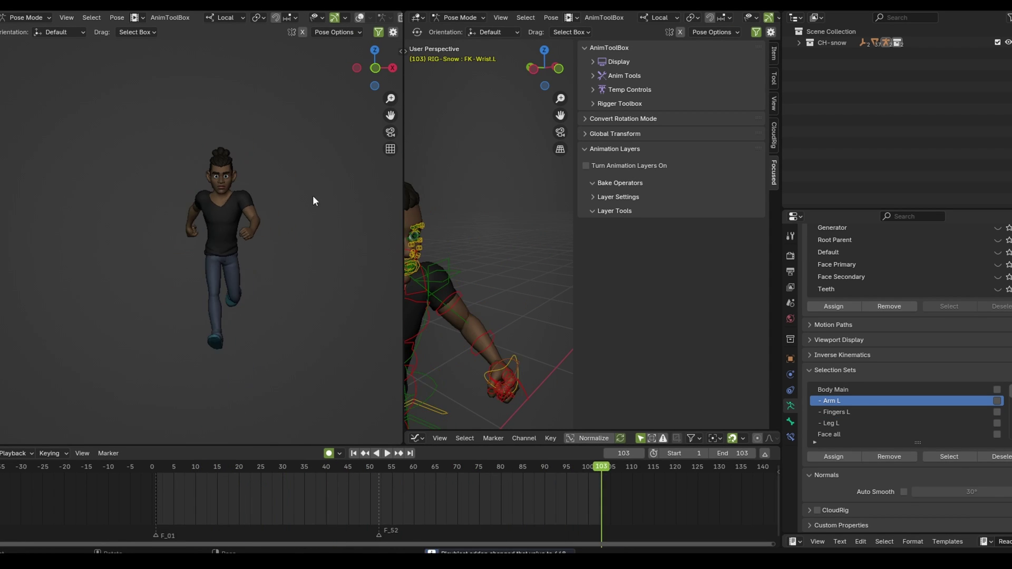
Step: Render a viewport playblast of the run cycle, review it, and close the player
key(ctrl+F11)
drag(431, 182, 487, 87)
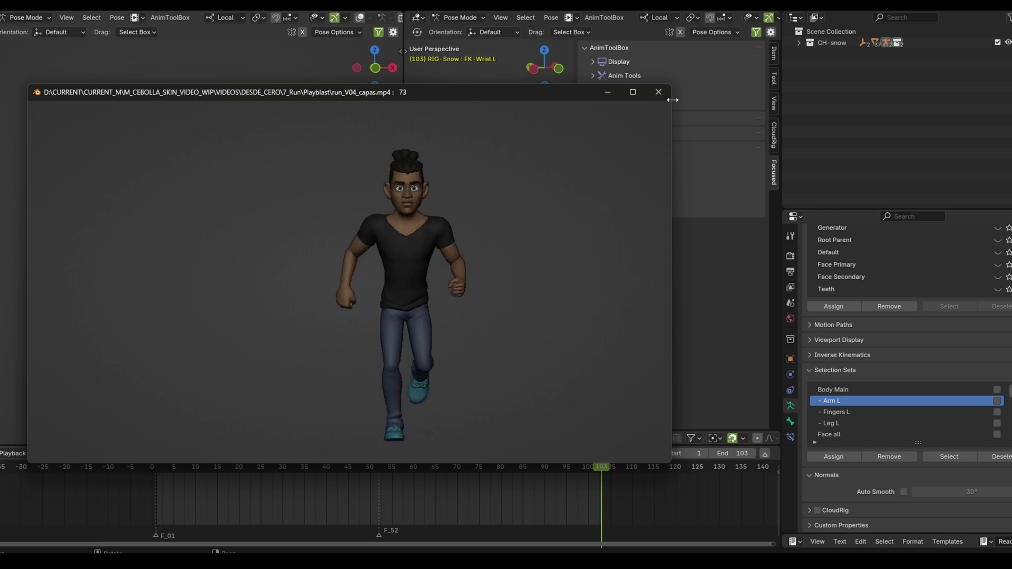
click(657, 93)
Step: Save an incremental version of the file and watch the run_V05_capas playblast
click(45, 10)
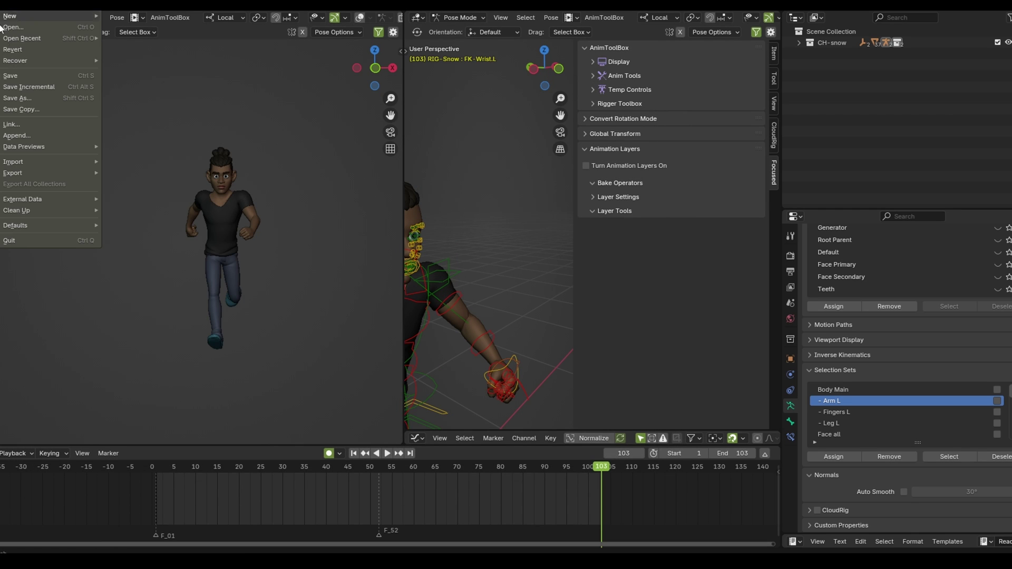
click(23, 85)
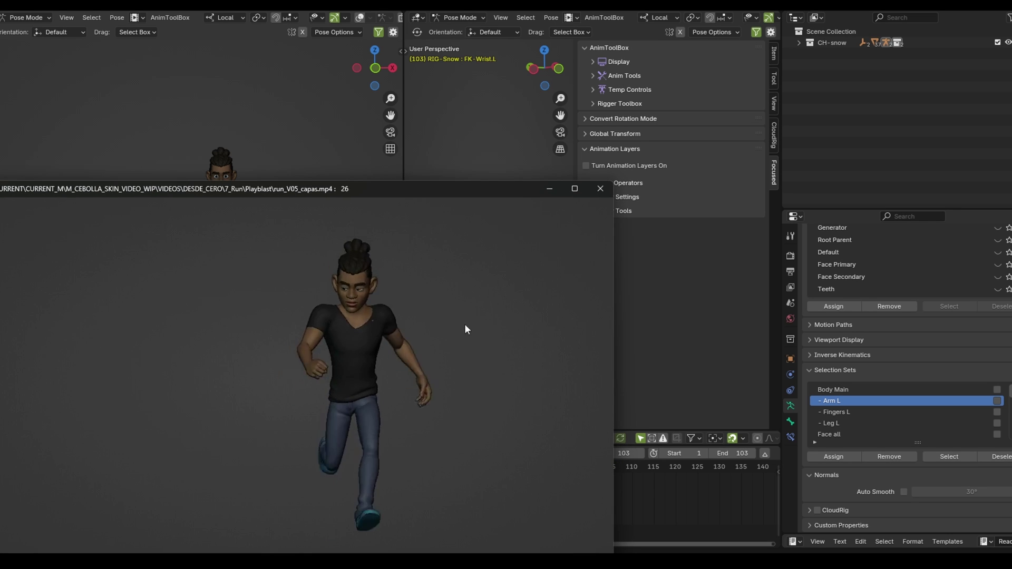
drag(492, 200, 554, 104)
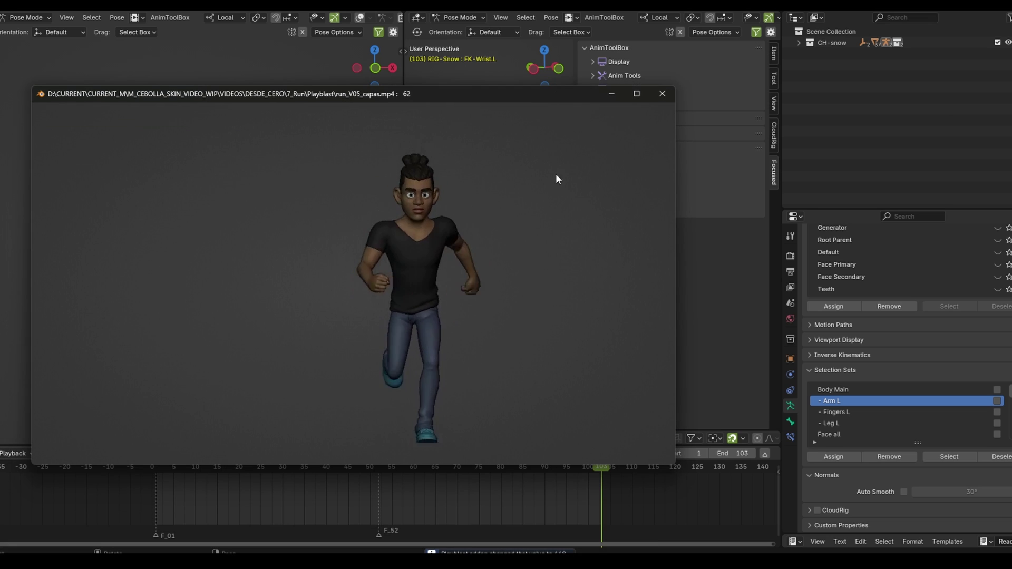